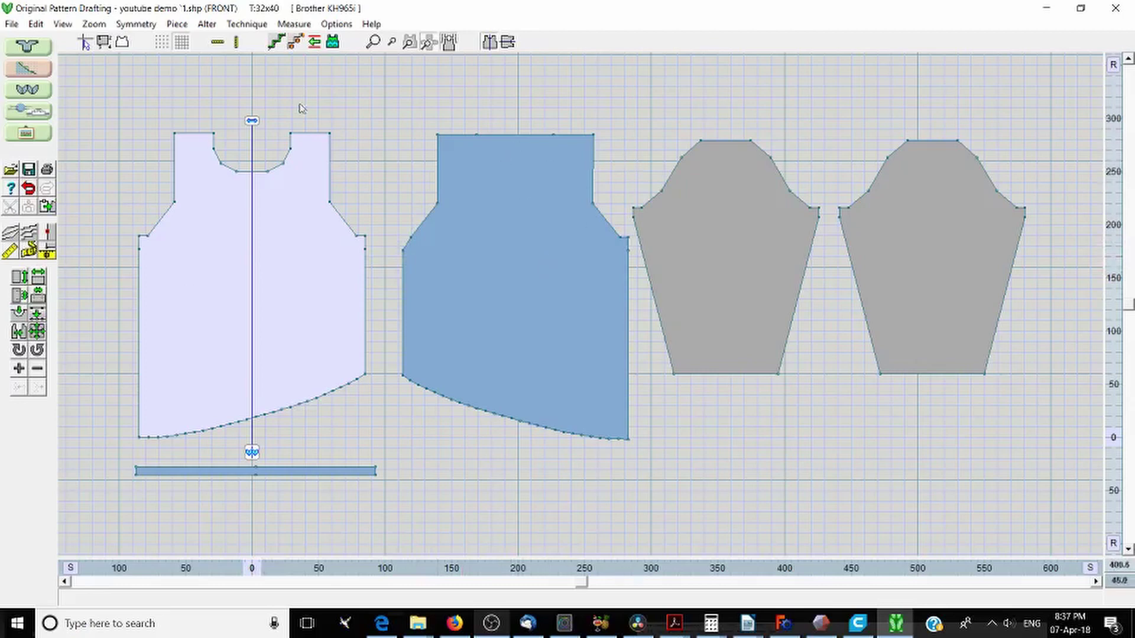
Delete the existing Back piece from the pattern layout
{"action": "left_click", "coordinate": [527, 216]}
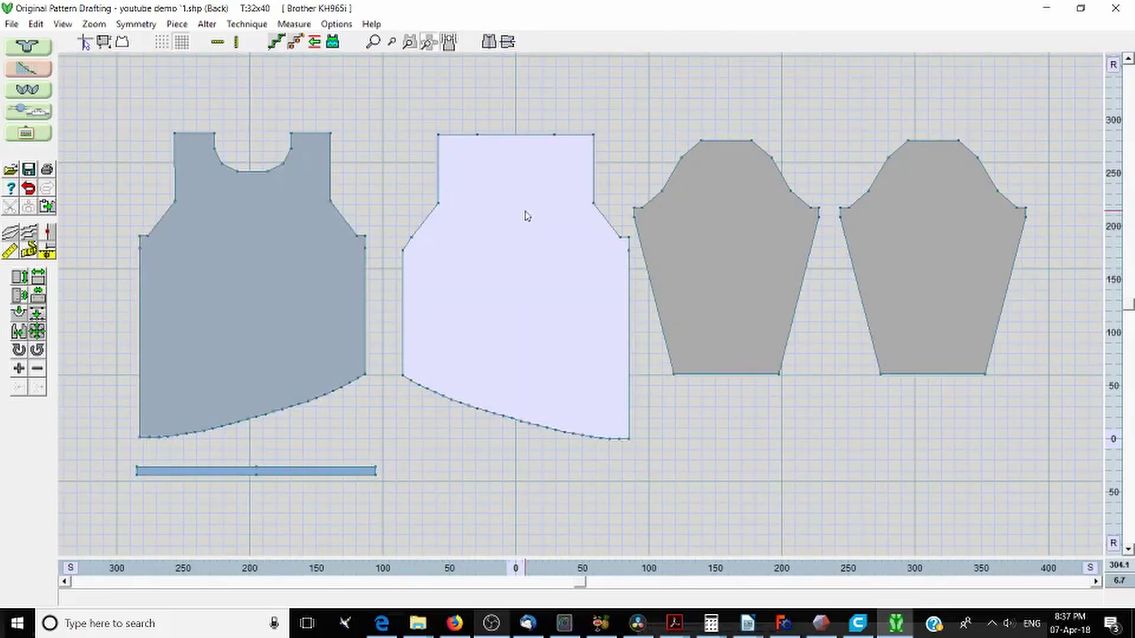
{"action": "key", "text": "Delete"}
{"action": "left_click", "coordinate": [540, 361]}
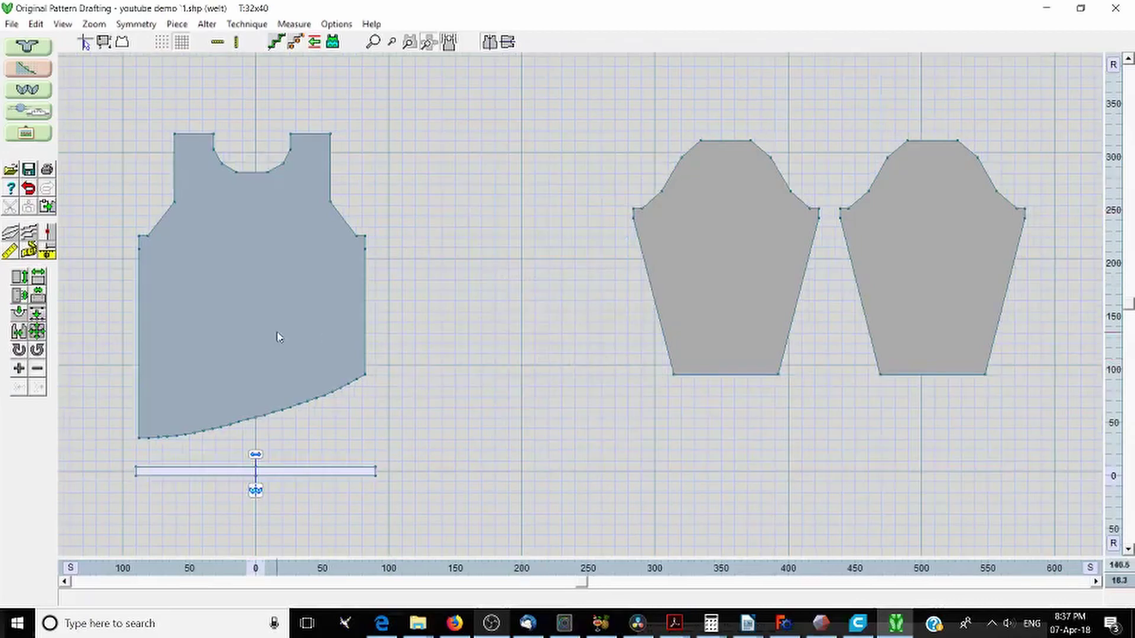
Duplicate the FRONT piece under the name "Back"
{"action": "left_click", "coordinate": [251, 326]}
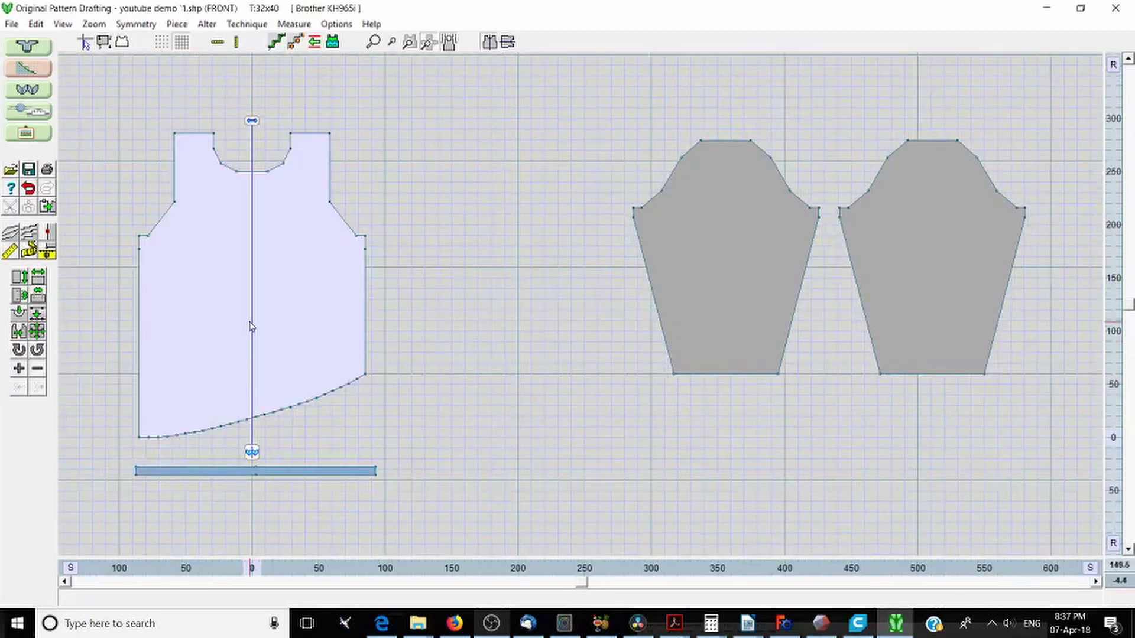
{"action": "left_click", "coordinate": [177, 24]}
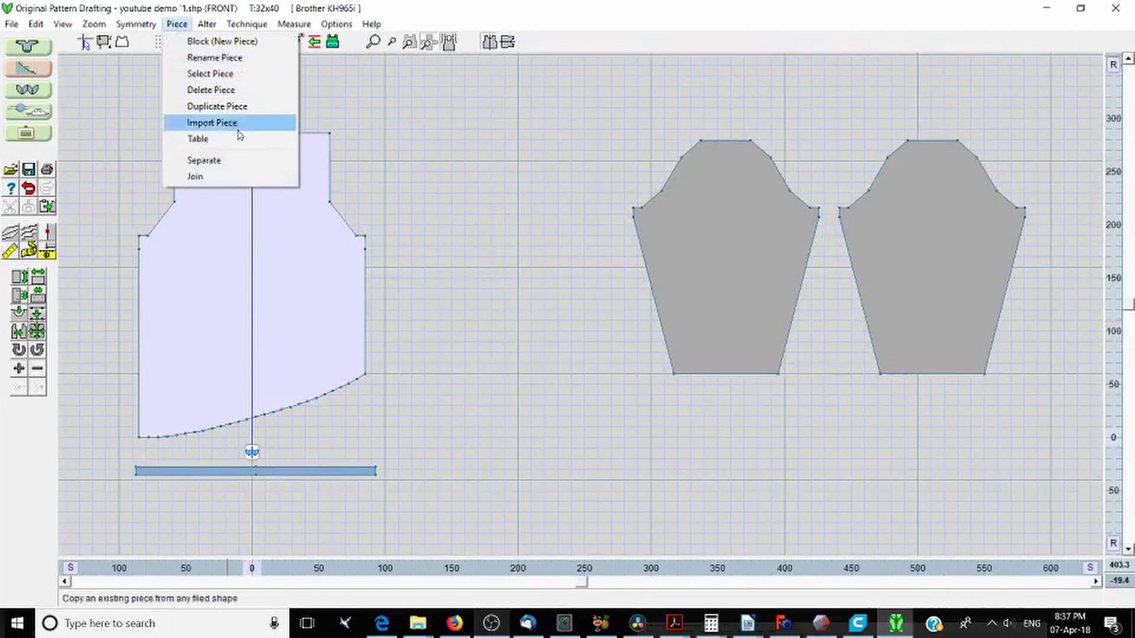
{"action": "left_click", "coordinate": [253, 107]}
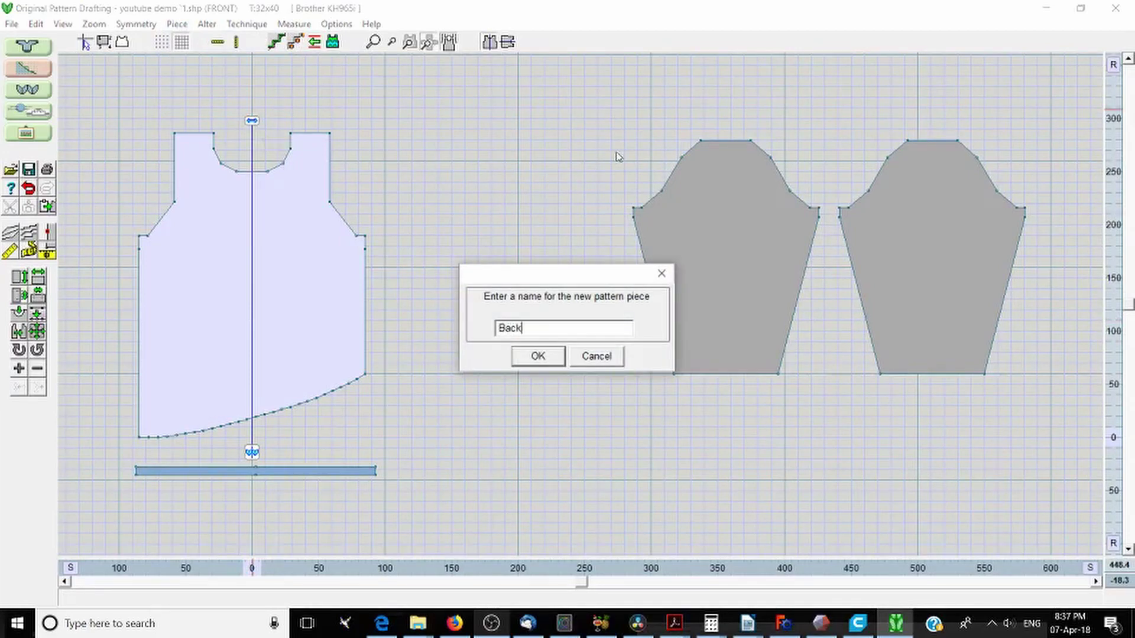
{"action": "left_click", "coordinate": [550, 358]}
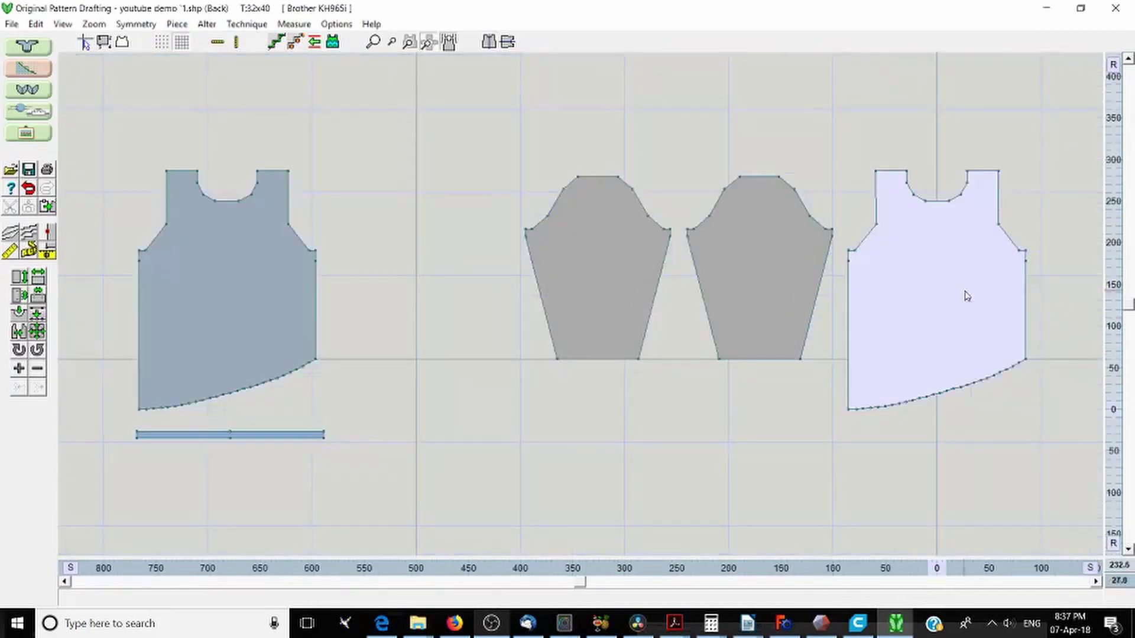
Place the duplicated Back piece between the front and the sleeves and flip it so its curved hem mirrors the front
{"action": "left_click_drag", "start_coordinate": [964, 290], "coordinate": [429, 277]}
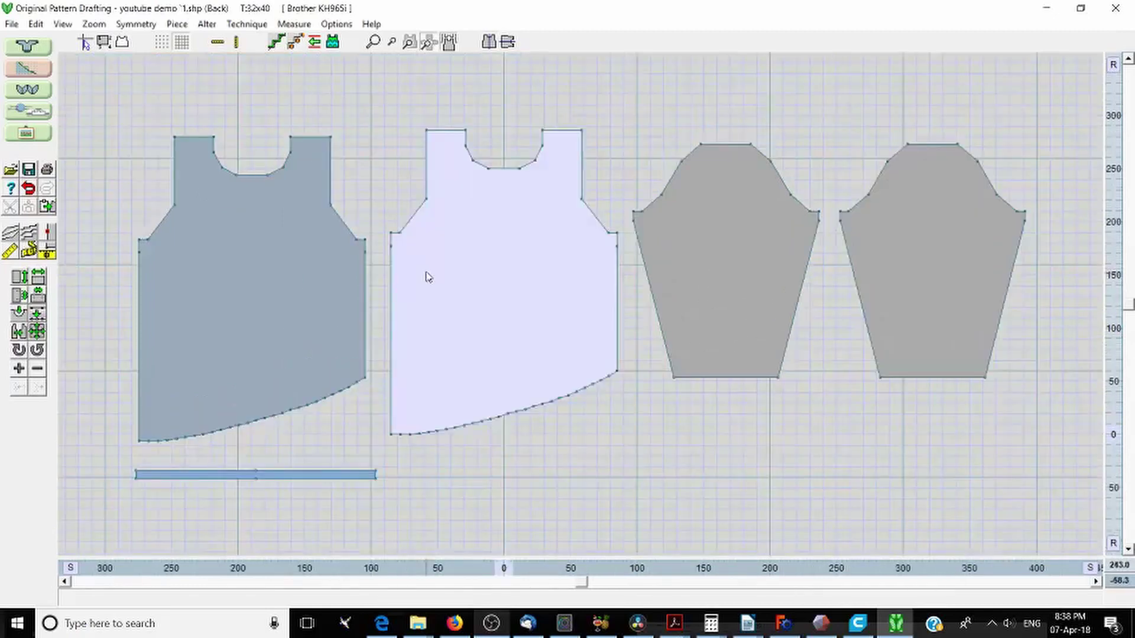
{"action": "left_click", "coordinate": [208, 25]}
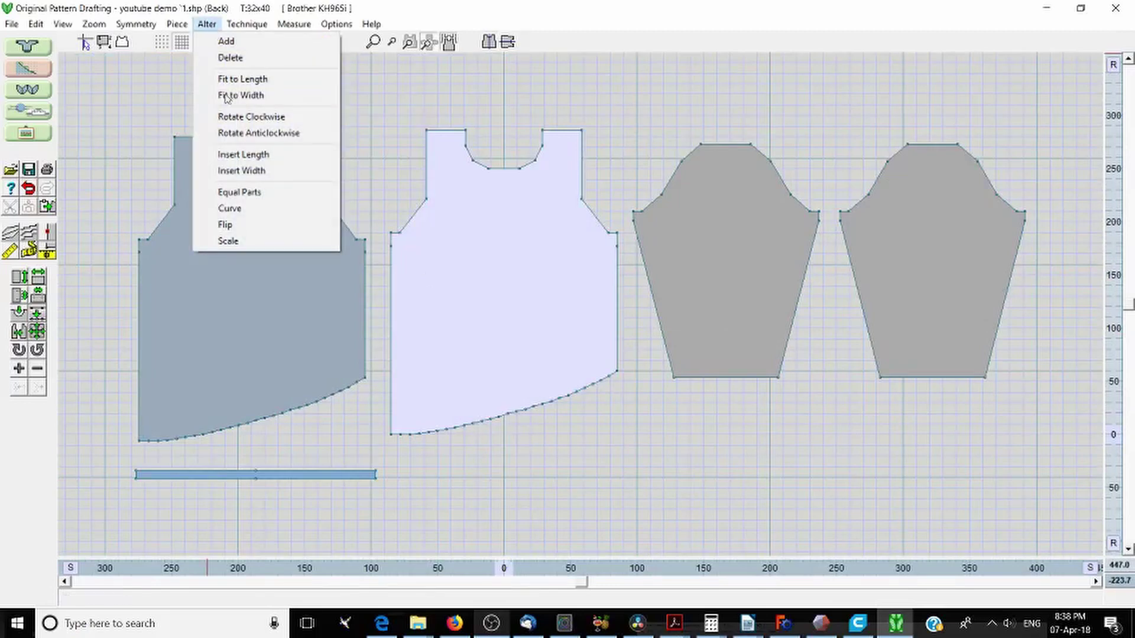
{"action": "left_click", "coordinate": [299, 225]}
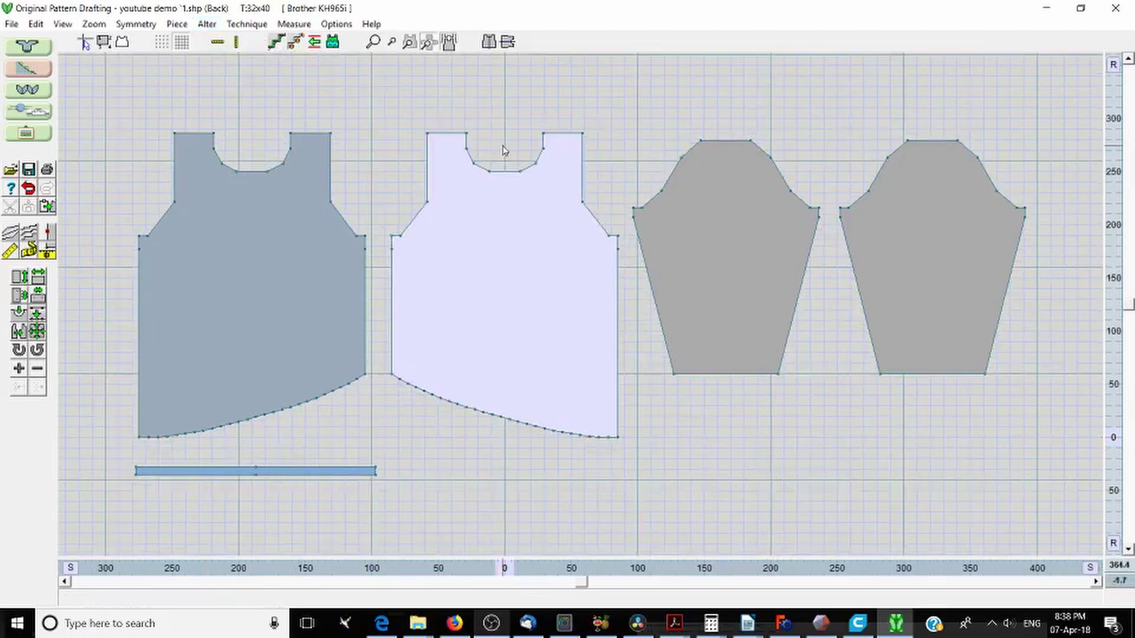
Delete the six curve points of the Back piece's neckline to make its upper edge straight
{"action": "left_click", "coordinate": [38, 369]}
{"action": "left_click", "coordinate": [470, 152]}
{"action": "left_click", "coordinate": [481, 169]}
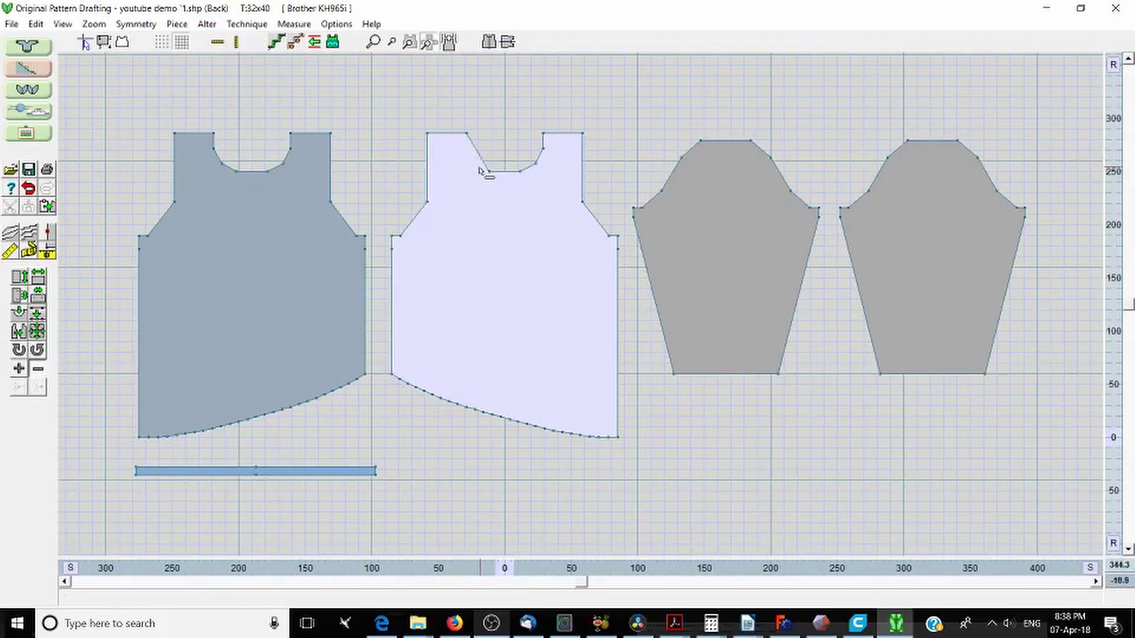
{"action": "left_click", "coordinate": [489, 172]}
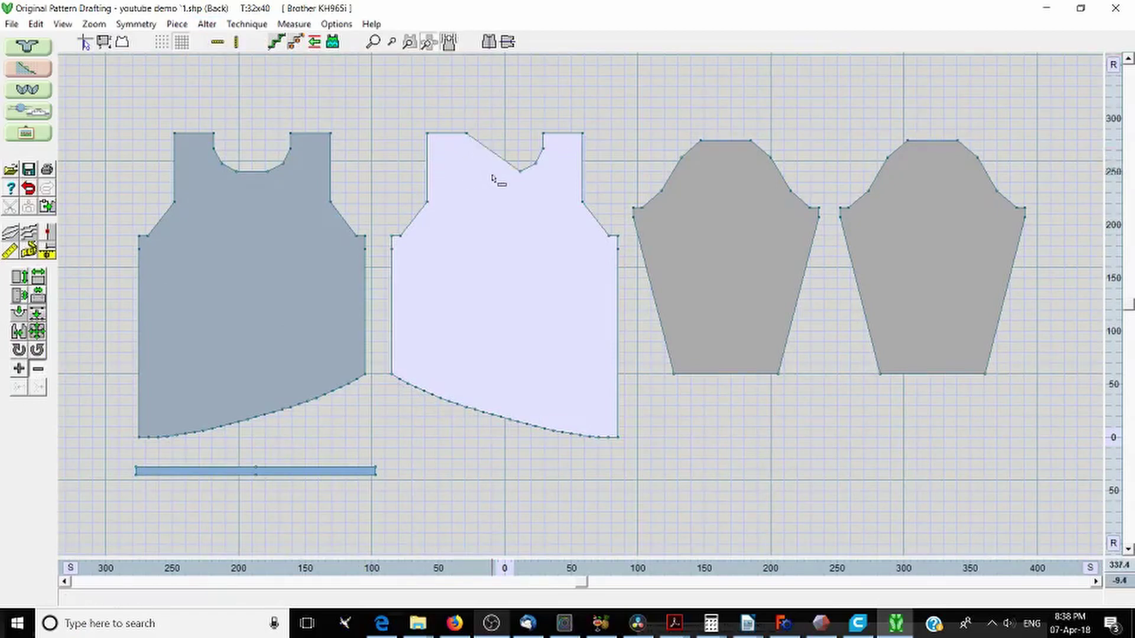
{"action": "left_click", "coordinate": [521, 172]}
{"action": "left_click", "coordinate": [536, 163]}
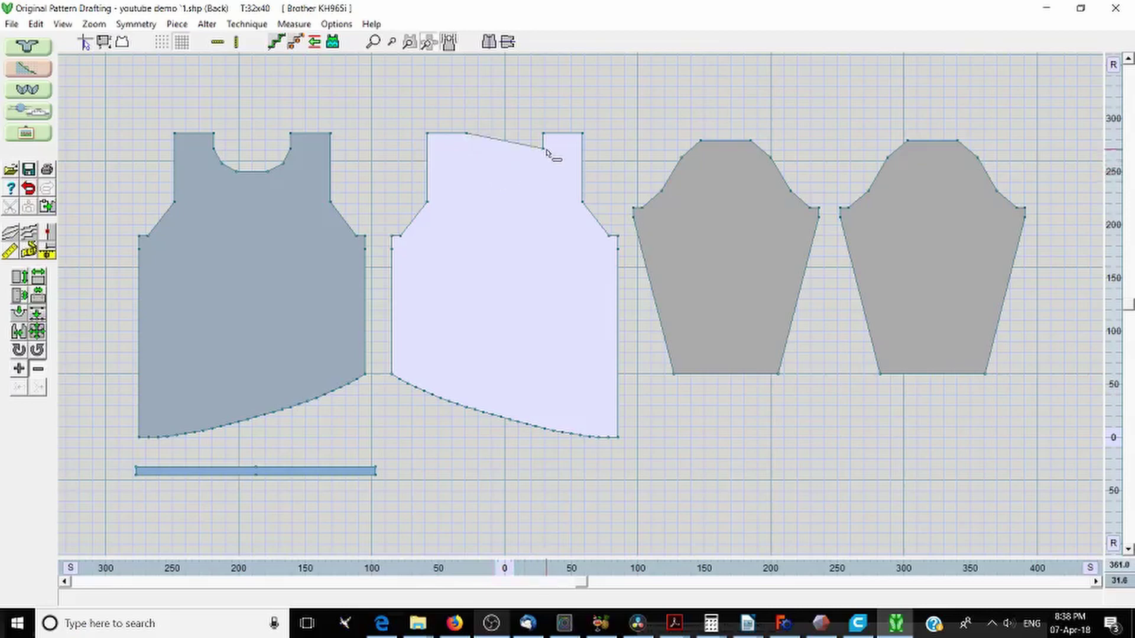
{"action": "left_click", "coordinate": [544, 148]}
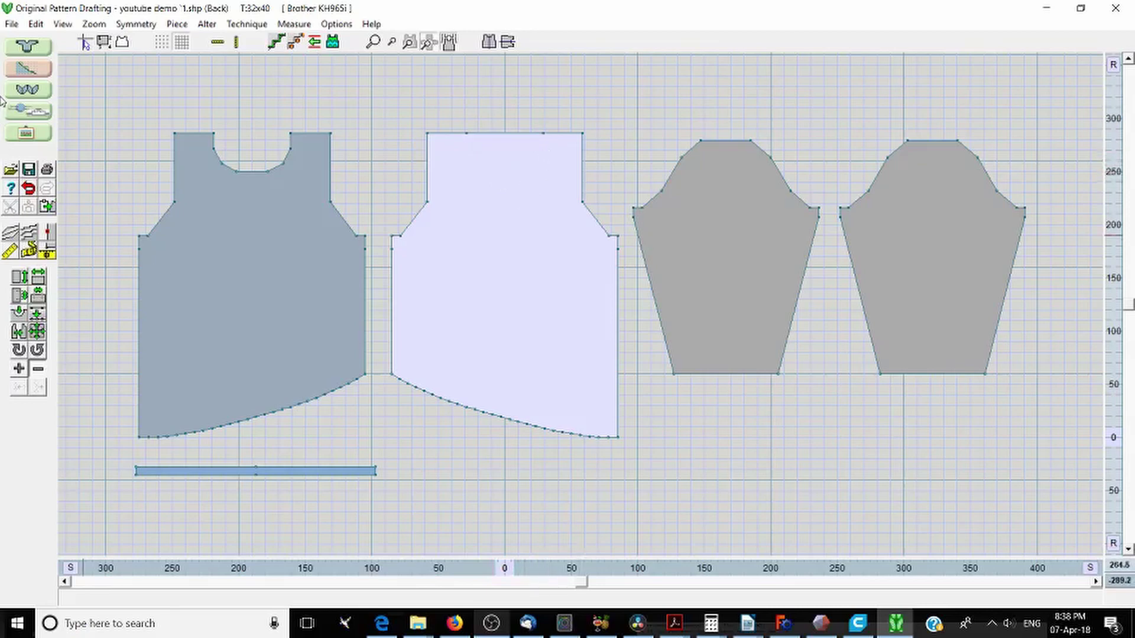
Save the pattern shape and undo the accidental shift of the Back piece's lower side point
{"action": "left_click", "coordinate": [11, 27]}
{"action": "left_click", "coordinate": [65, 90]}
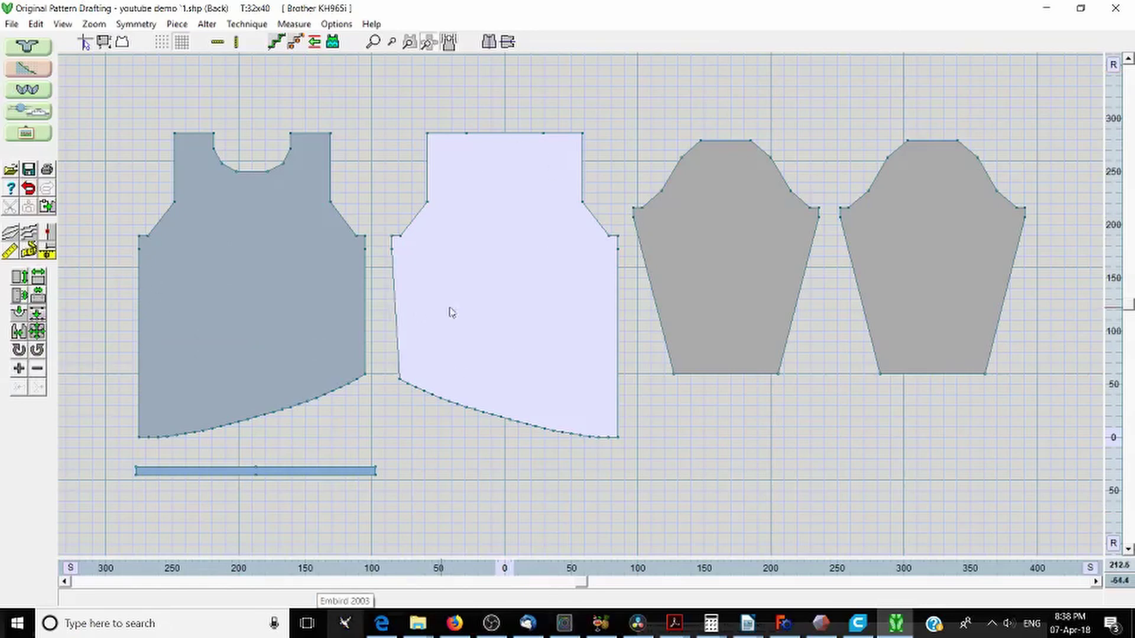
{"action": "key", "text": "ctrl+z"}
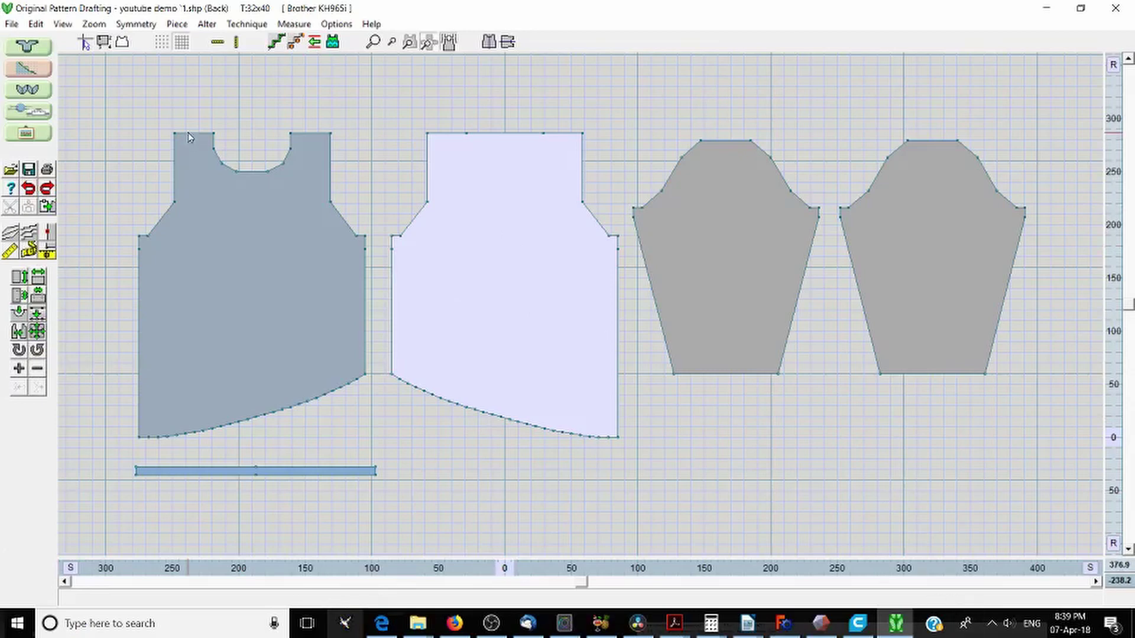
{"action": "key", "text": "ctrl+s"}
{"action": "left_click", "coordinate": [11, 26]}
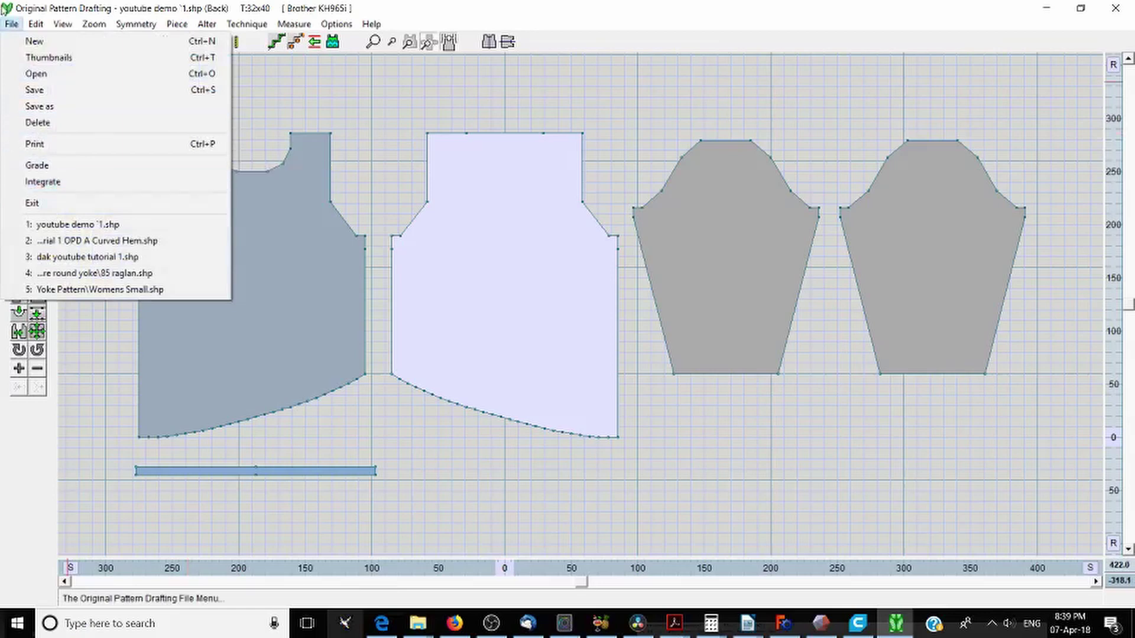
{"action": "left_click", "coordinate": [18, 6]}
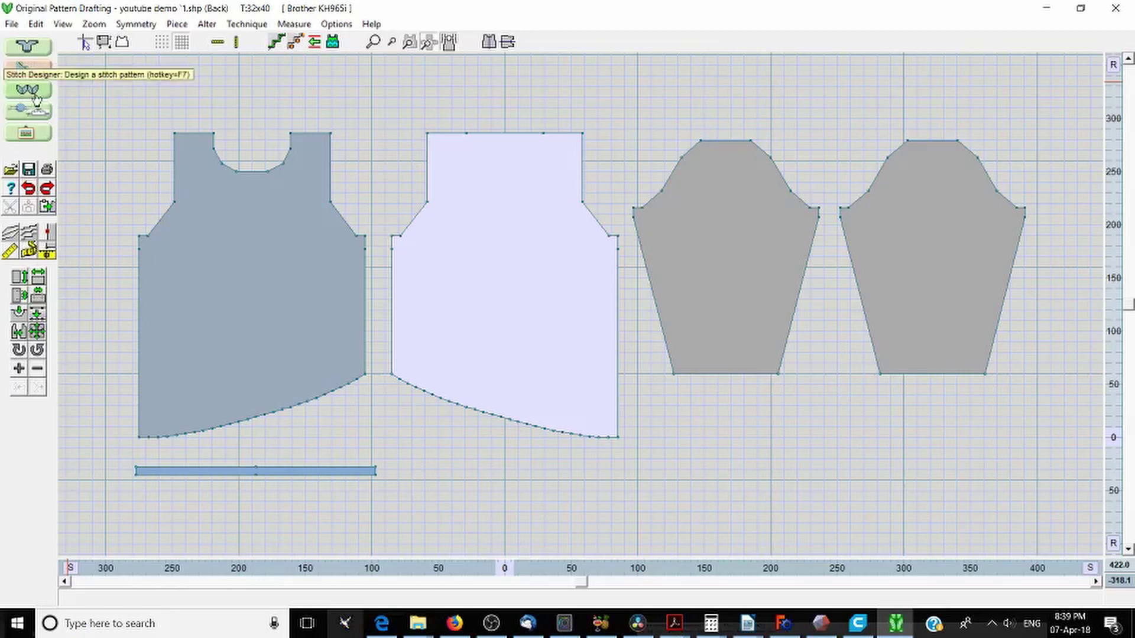
Make FRONT the active piece and switch to Stitch Designer, saving the changed pattern shape
{"action": "left_click", "coordinate": [244, 205]}
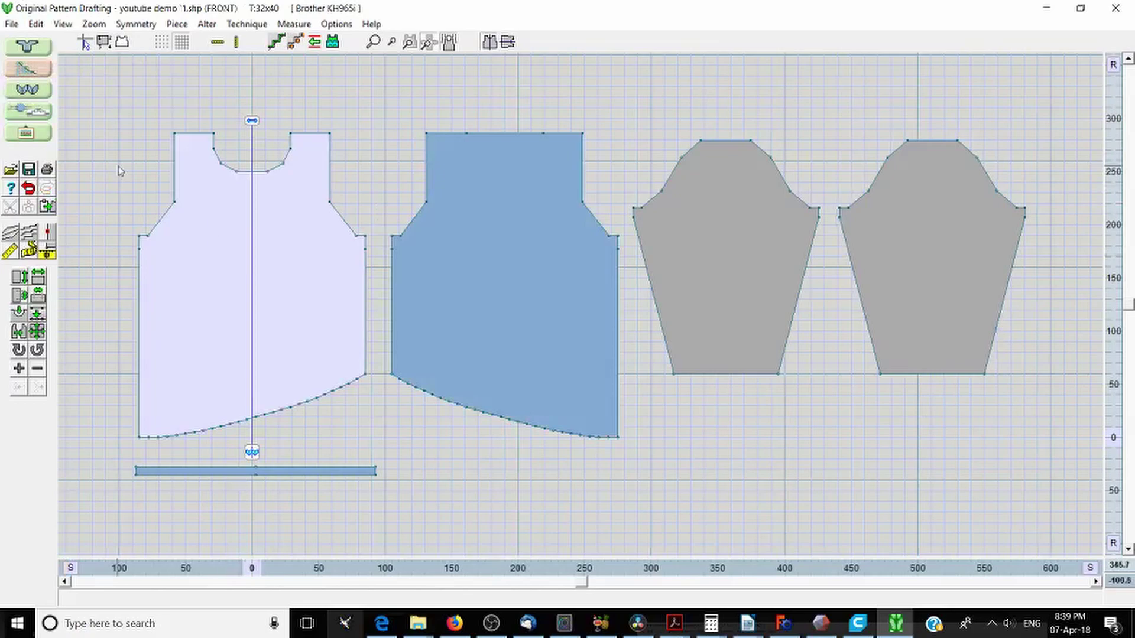
{"action": "left_click", "coordinate": [39, 94]}
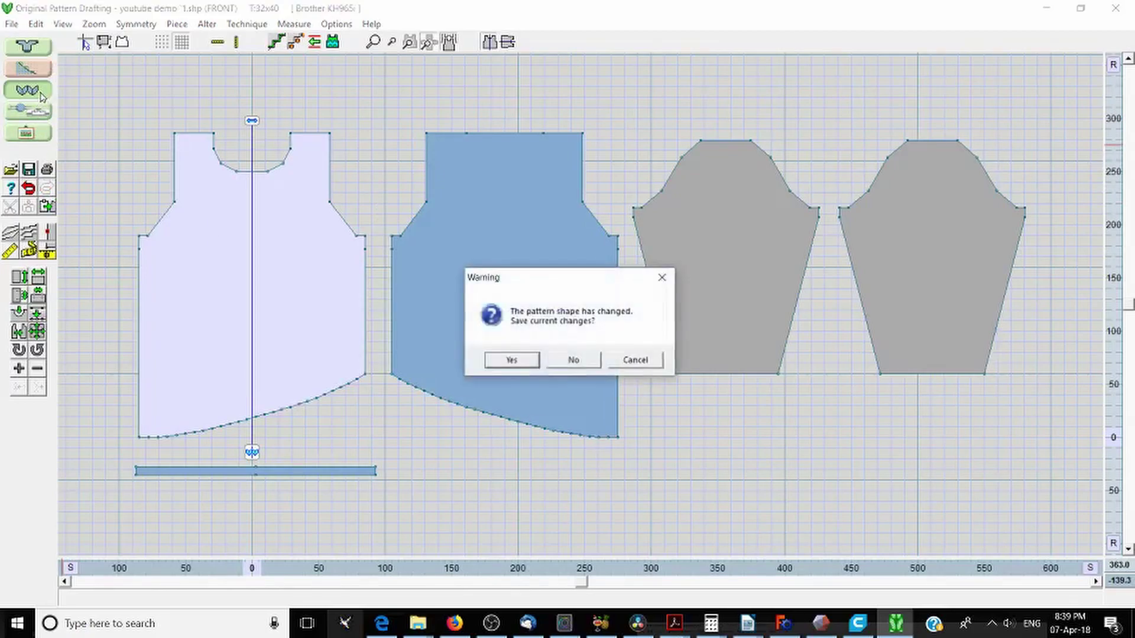
{"action": "left_click", "coordinate": [511, 361]}
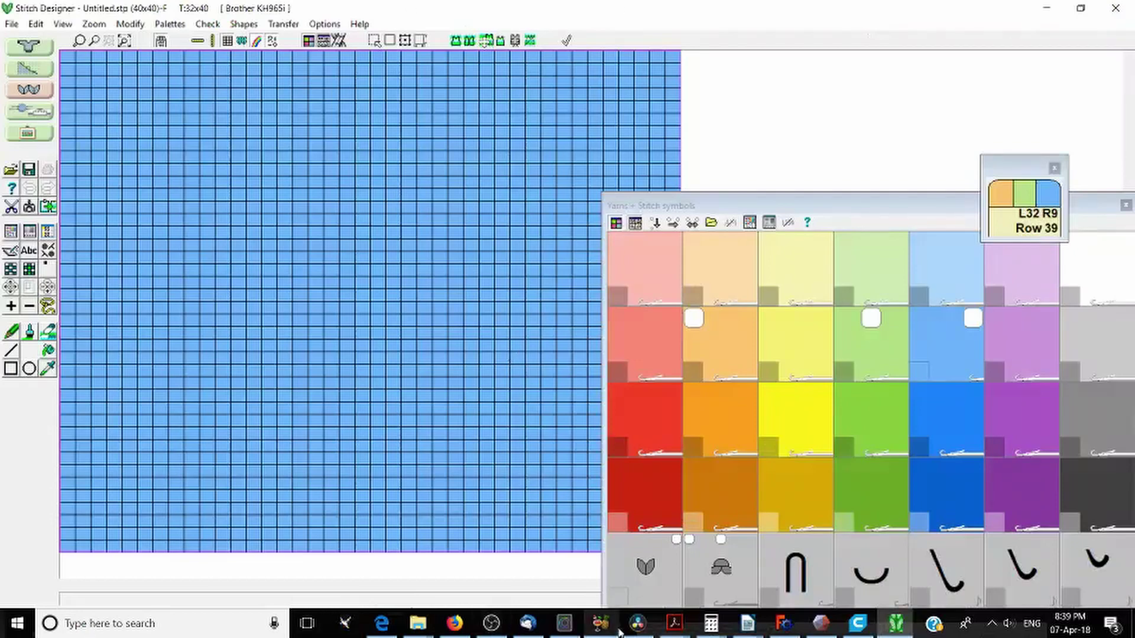
Hide the stitch symbols palette and arrange the Yarns palette and the pointer position window beside the stitch grid
{"action": "left_click_drag", "start_coordinate": [754, 203], "coordinate": [707, 234]}
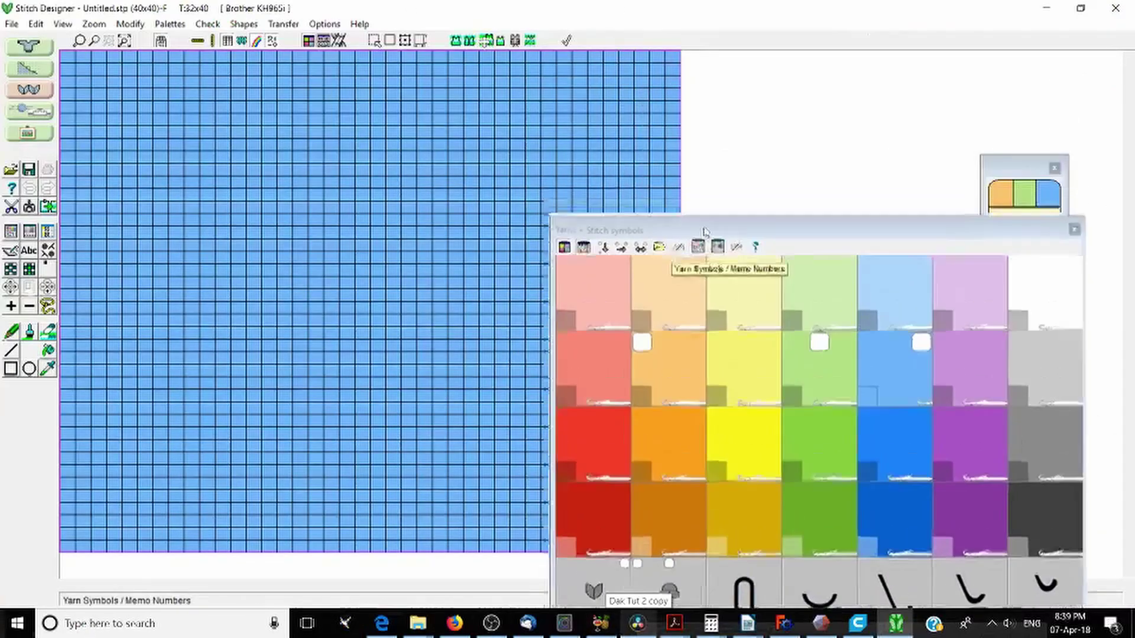
{"action": "left_click_drag", "start_coordinate": [1027, 171], "coordinate": [1062, 37]}
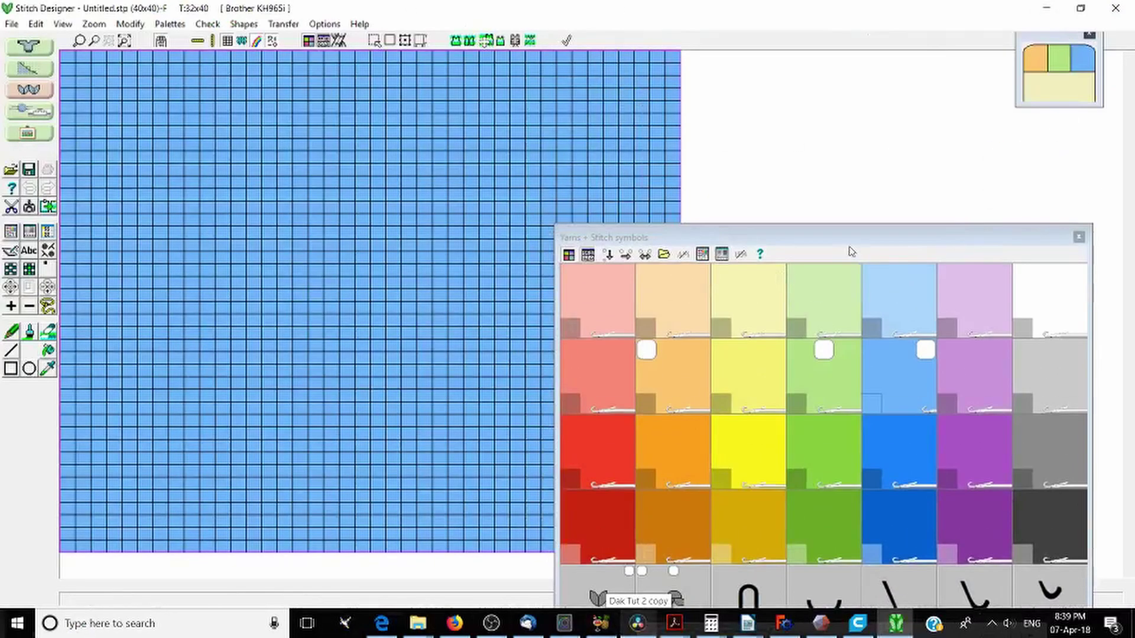
{"action": "left_click_drag", "start_coordinate": [852, 237], "coordinate": [1005, 105]}
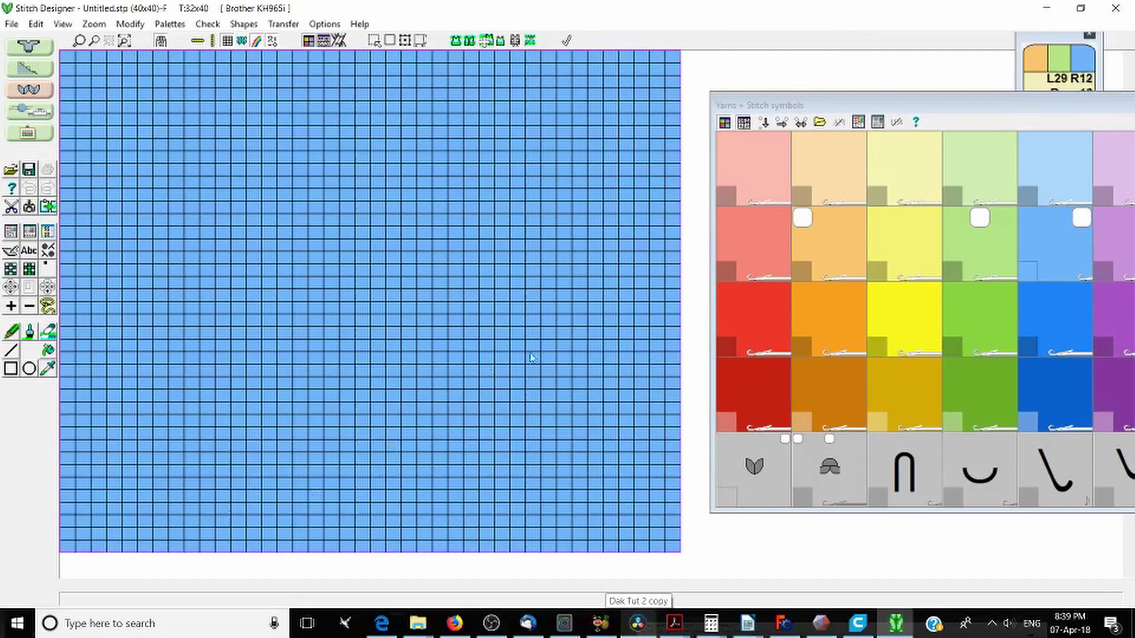
{"action": "left_click", "coordinate": [744, 122]}
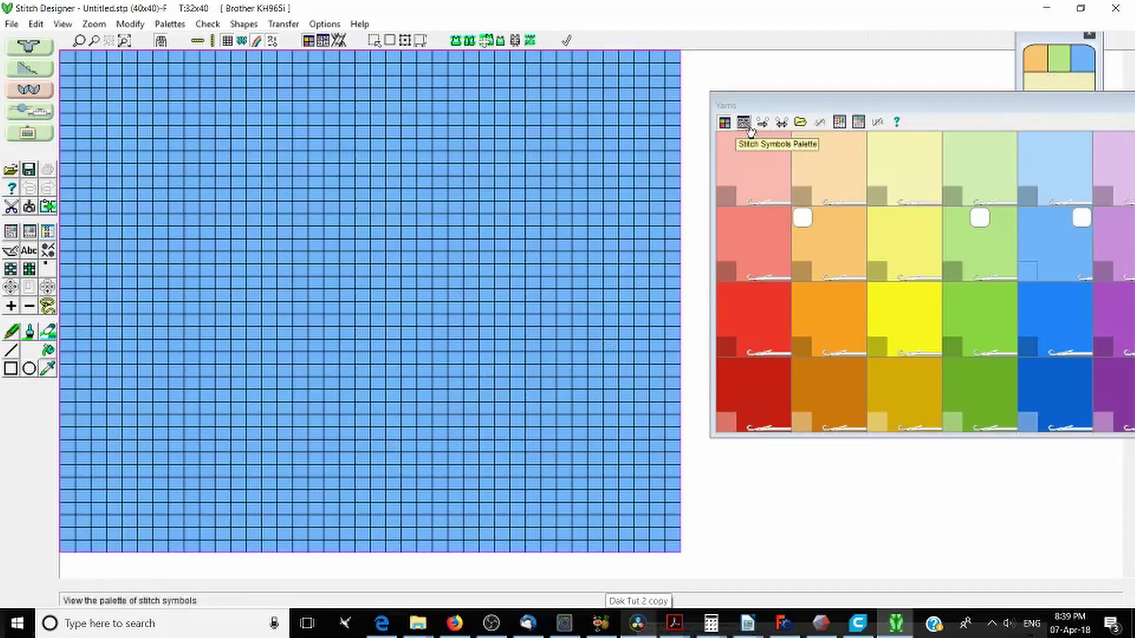
{"action": "left_click_drag", "start_coordinate": [835, 112], "coordinate": [825, 197]}
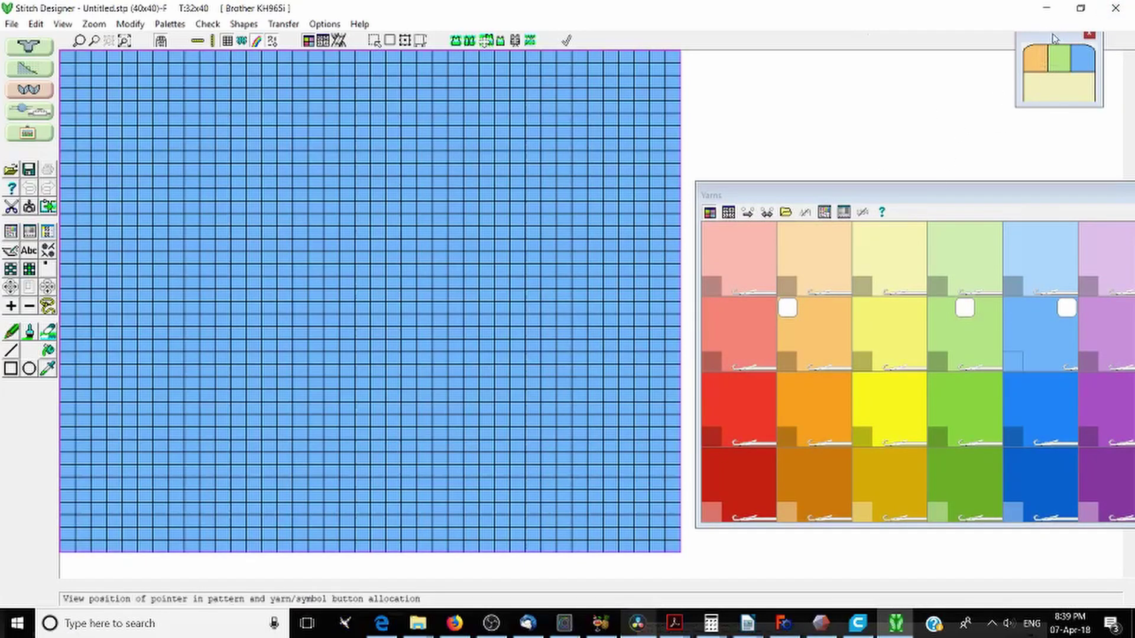
{"action": "left_click_drag", "start_coordinate": [1053, 40], "coordinate": [840, 112]}
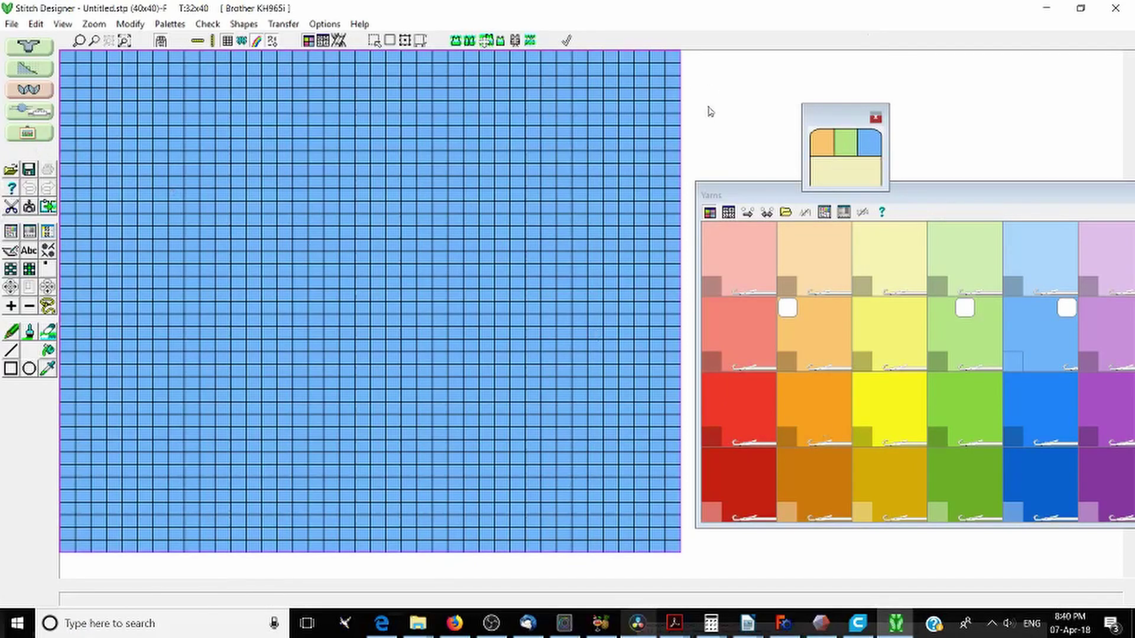
Display the outline of the FRONT piece over the stitch pattern
{"action": "left_click", "coordinate": [244, 24]}
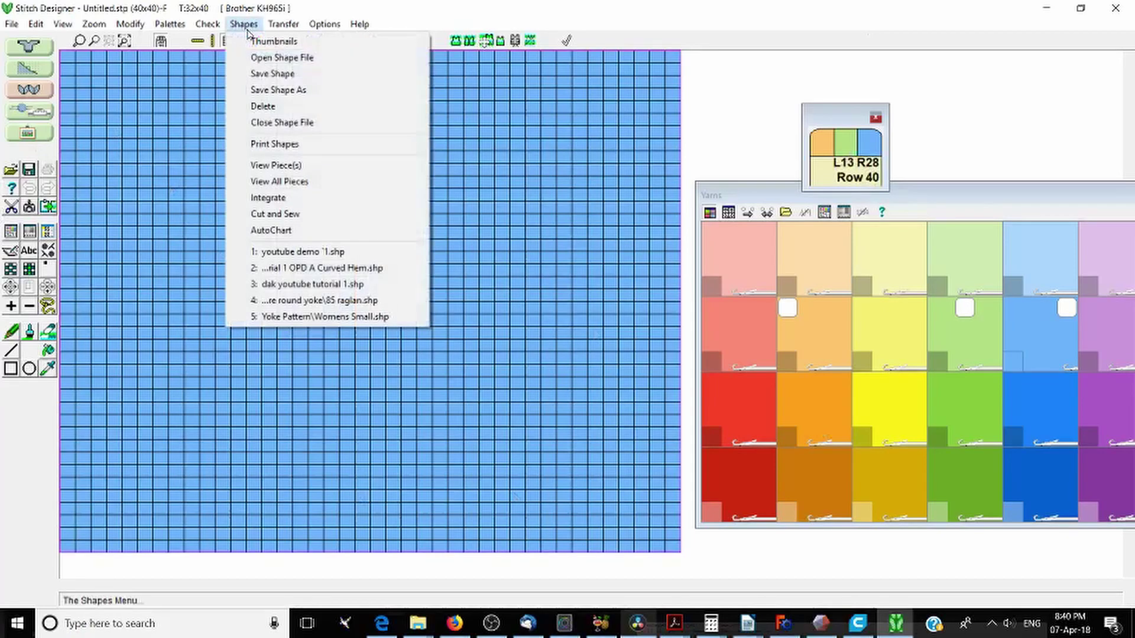
{"action": "left_click", "coordinate": [330, 178]}
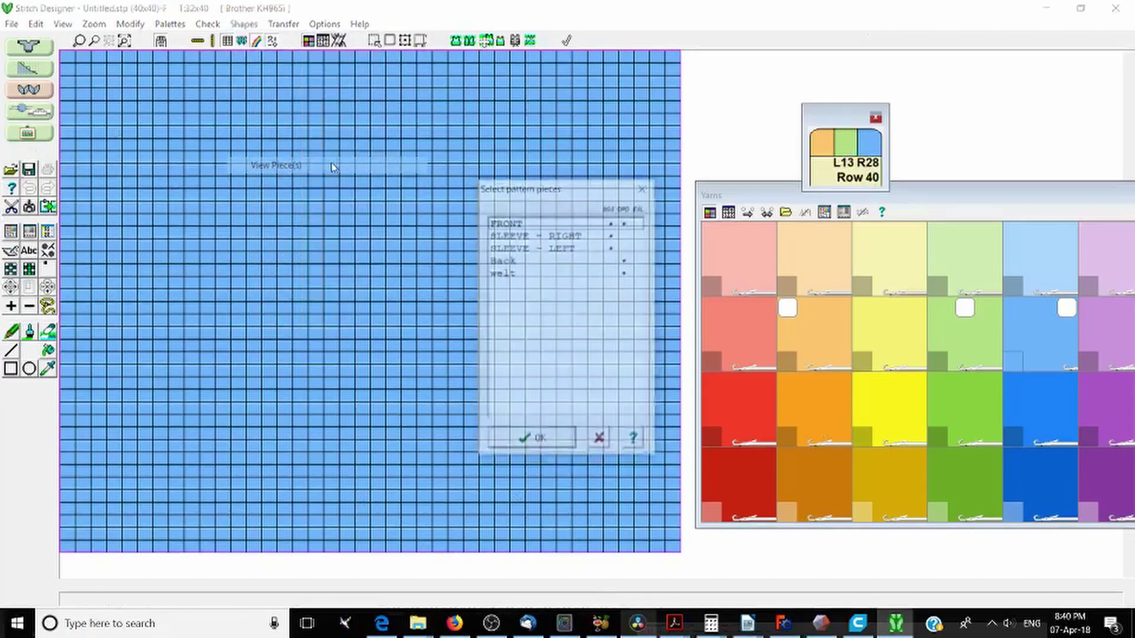
{"action": "left_click", "coordinate": [539, 224]}
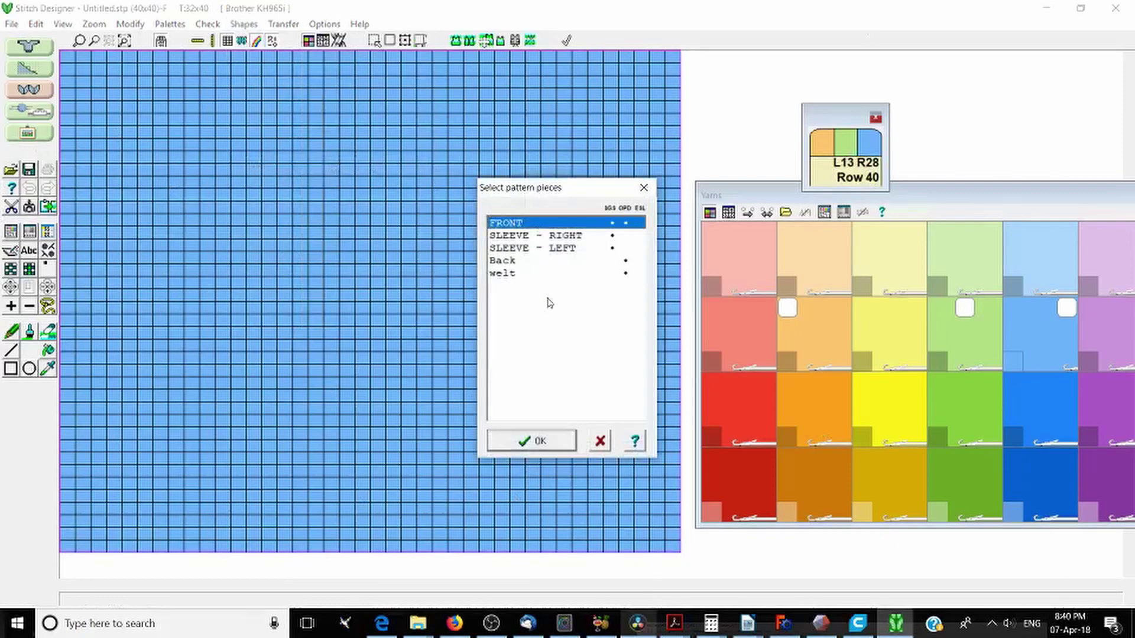
{"action": "left_click", "coordinate": [539, 439]}
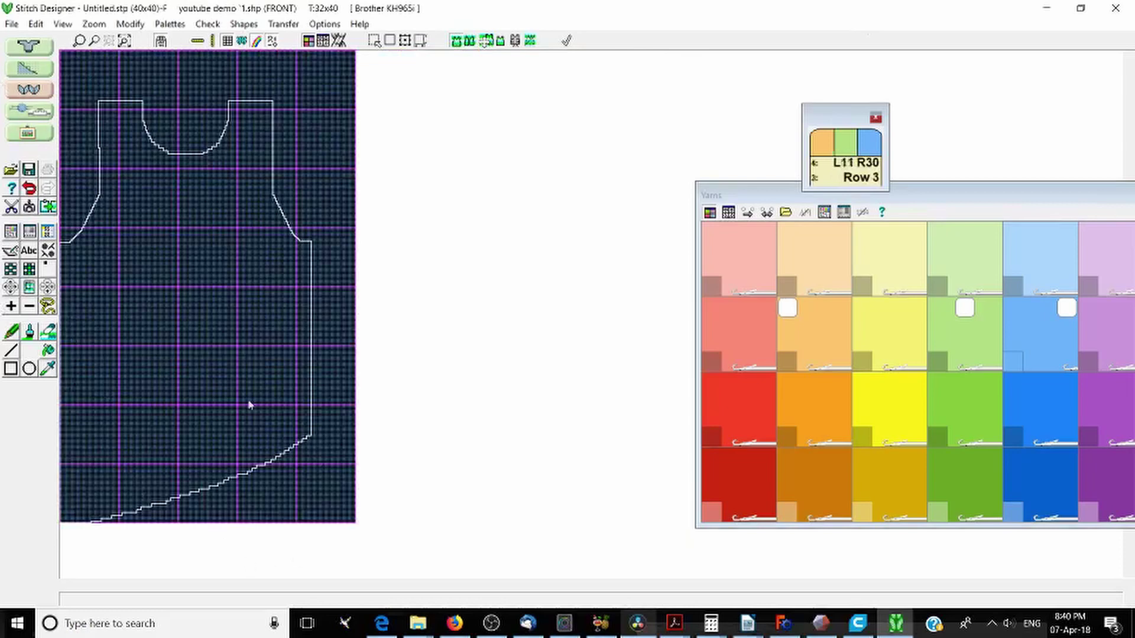
Create a new stitch pattern sized from the FRONT piece with the default palette, leaving the shape file unsaved and accepting its tensions
{"action": "left_click", "coordinate": [12, 24]}
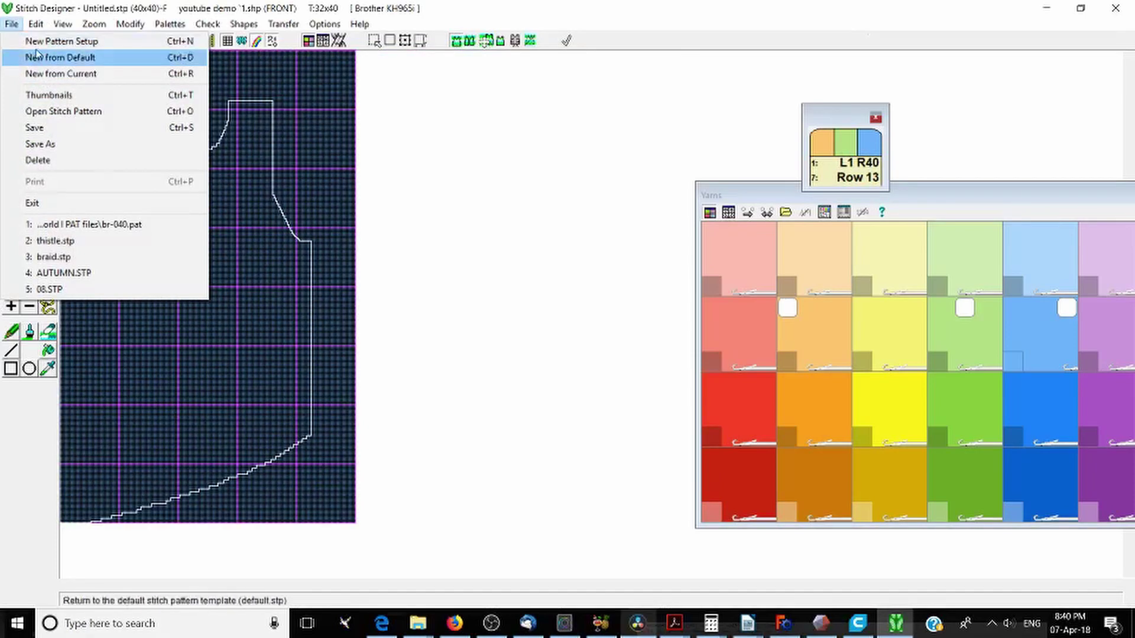
{"action": "left_click", "coordinate": [65, 57]}
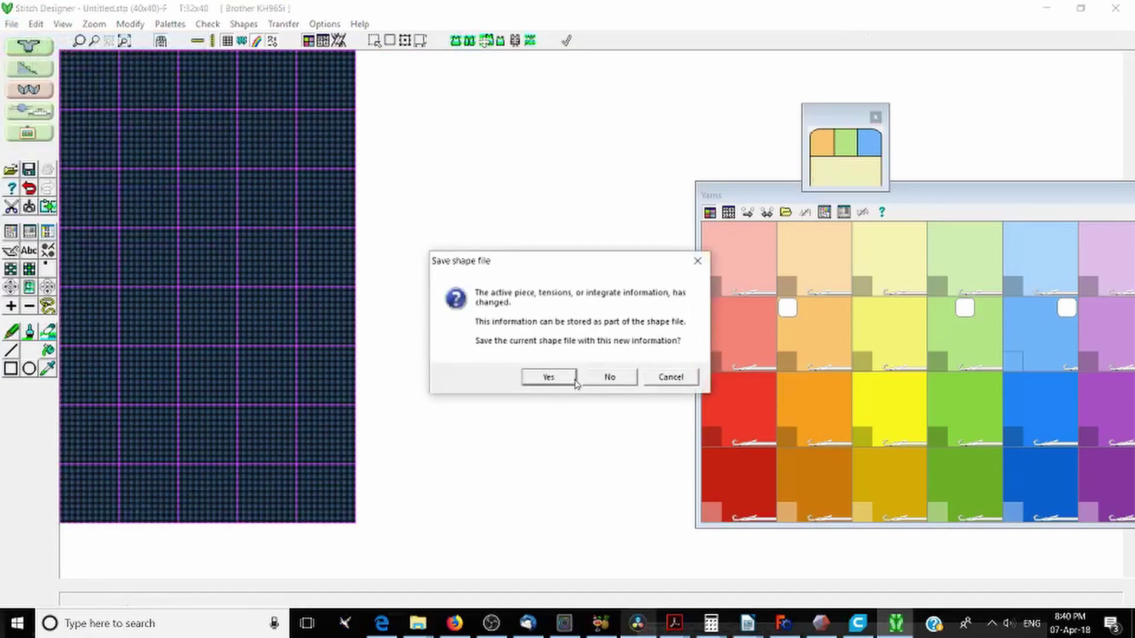
{"action": "left_click", "coordinate": [598, 378]}
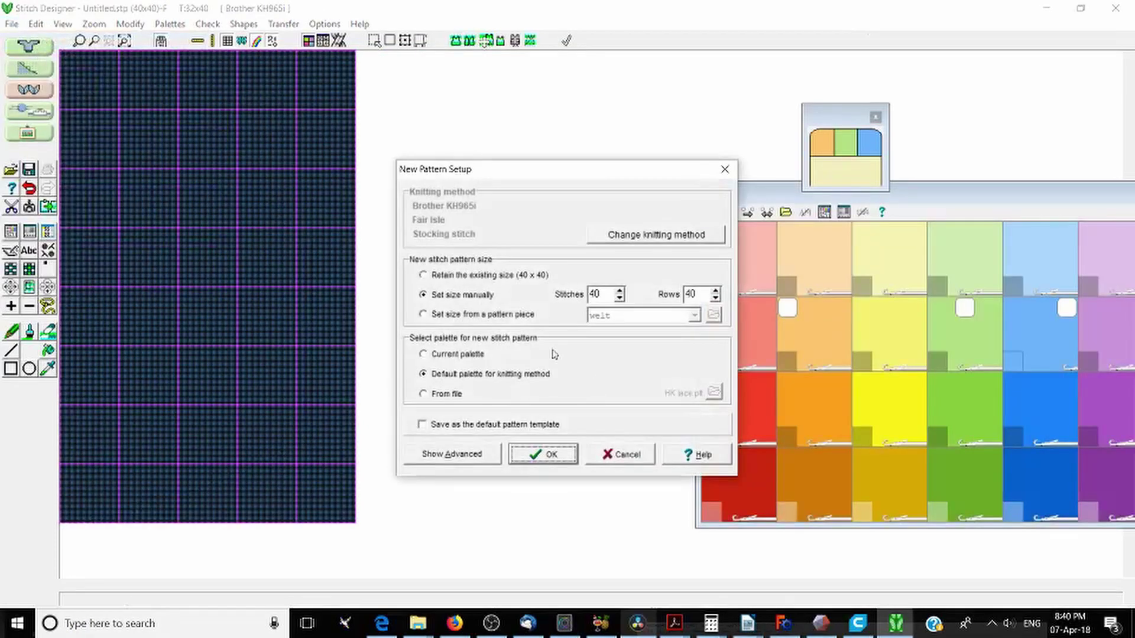
{"action": "left_click", "coordinate": [528, 315]}
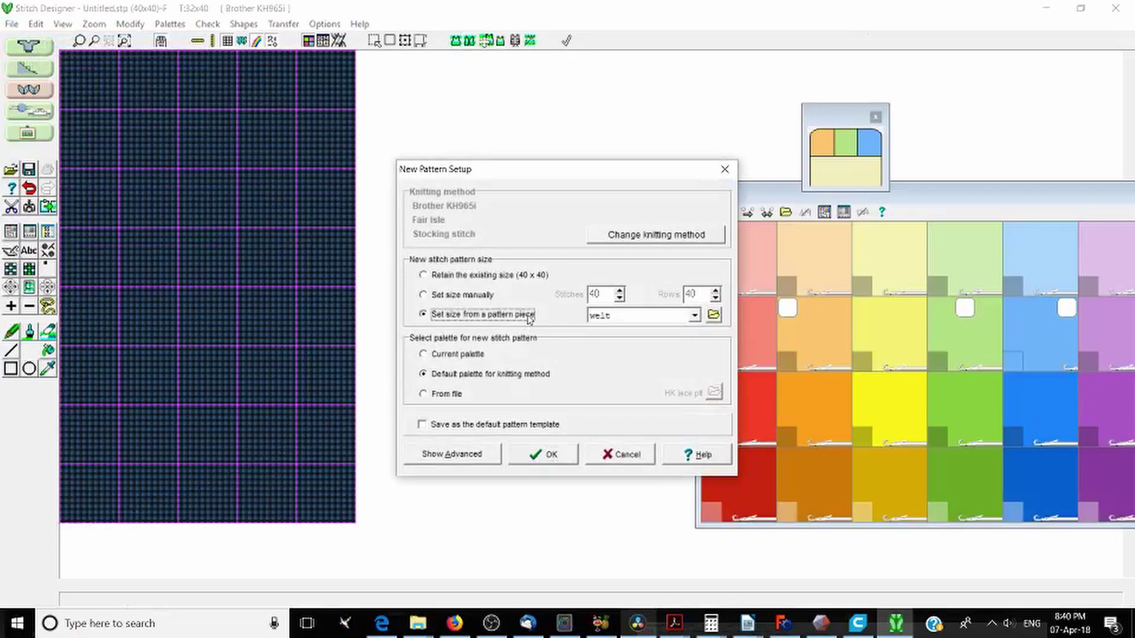
{"action": "left_click", "coordinate": [694, 315]}
{"action": "left_click", "coordinate": [669, 341]}
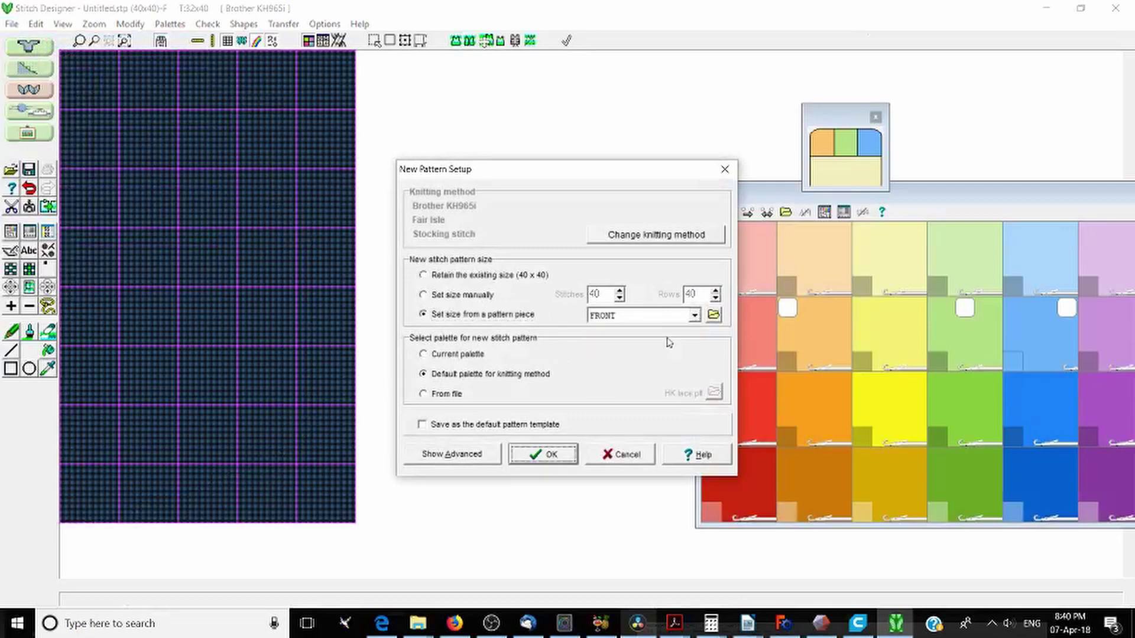
{"action": "left_click", "coordinate": [563, 456]}
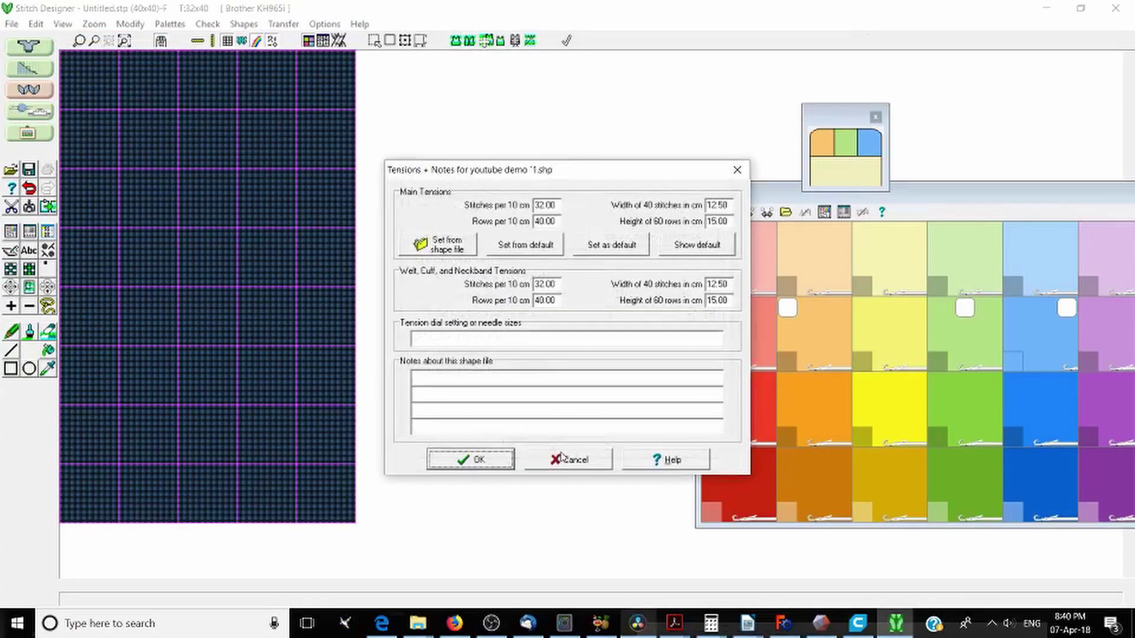
{"action": "left_click", "coordinate": [490, 461]}
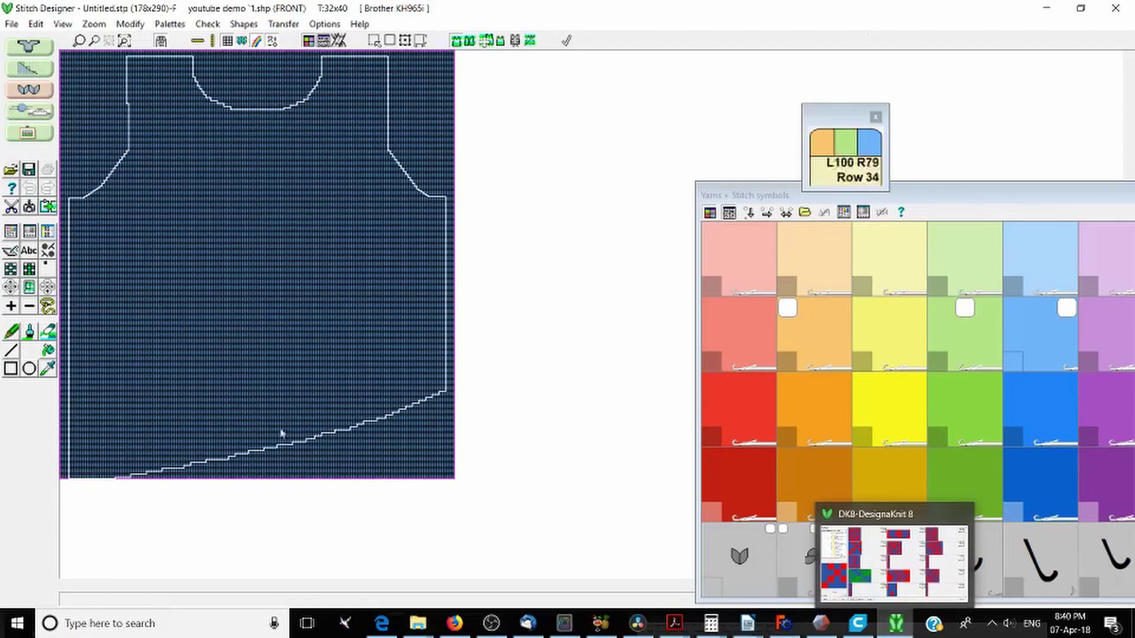
{"action": "scroll", "coordinate": [284, 422], "scroll_direction": "up", "scroll_amount": 2}
{"action": "scroll", "coordinate": [284, 422], "scroll_direction": "down", "scroll_amount": 2}
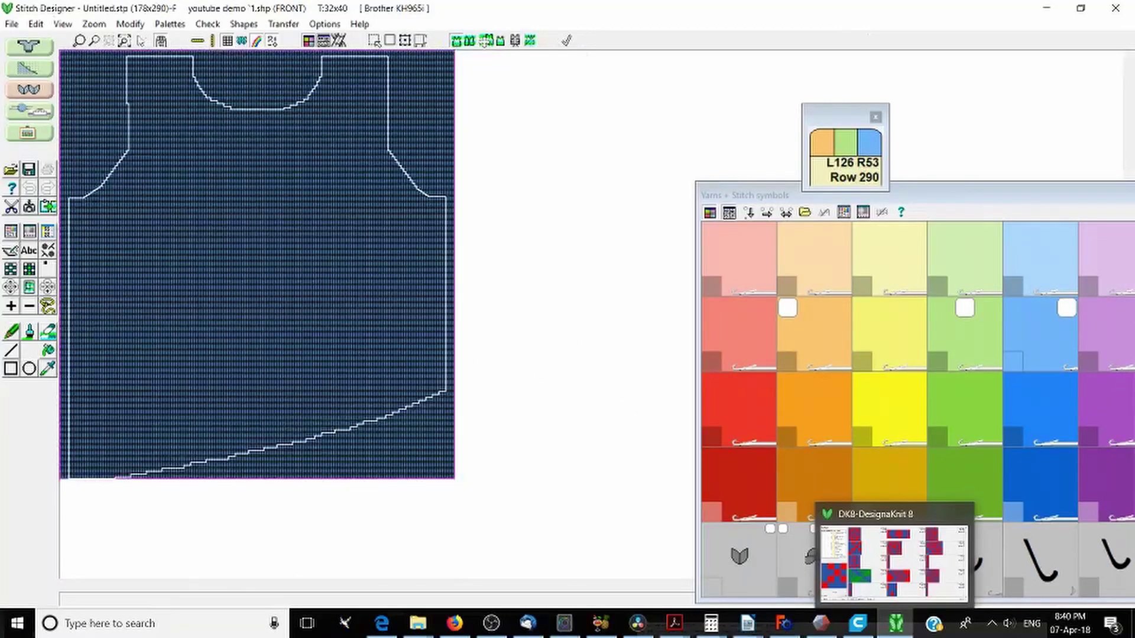
Browse the Brother stitch pattern thumbnails for a motif suitable for the front piece
{"action": "left_click", "coordinate": [10, 171]}
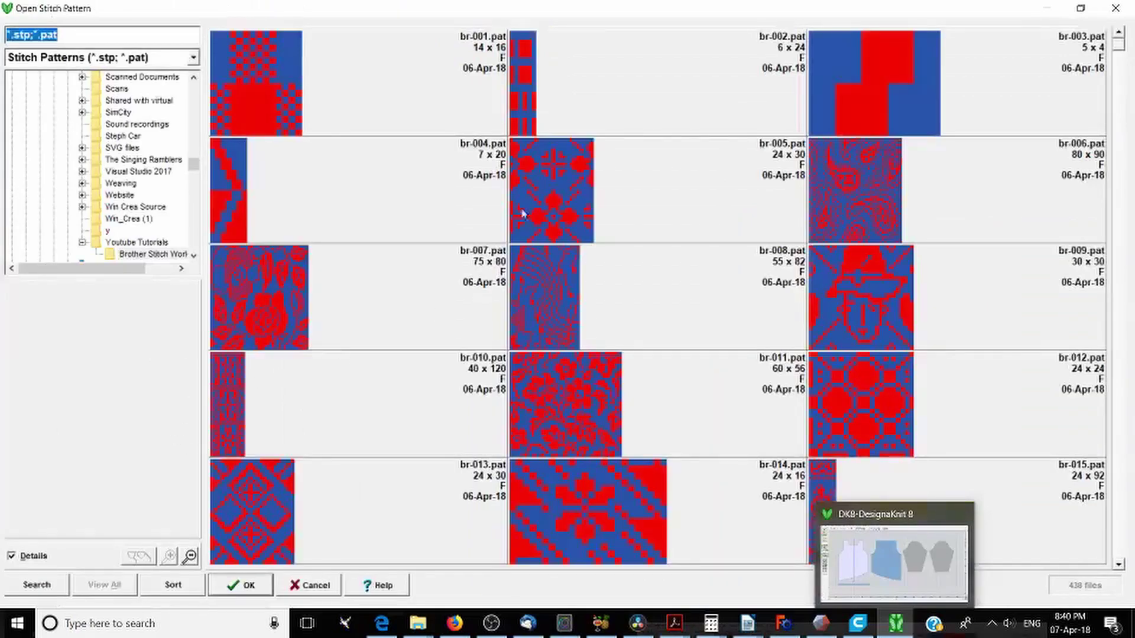
{"action": "scroll", "coordinate": [522, 214], "scroll_direction": "down", "scroll_amount": 5}
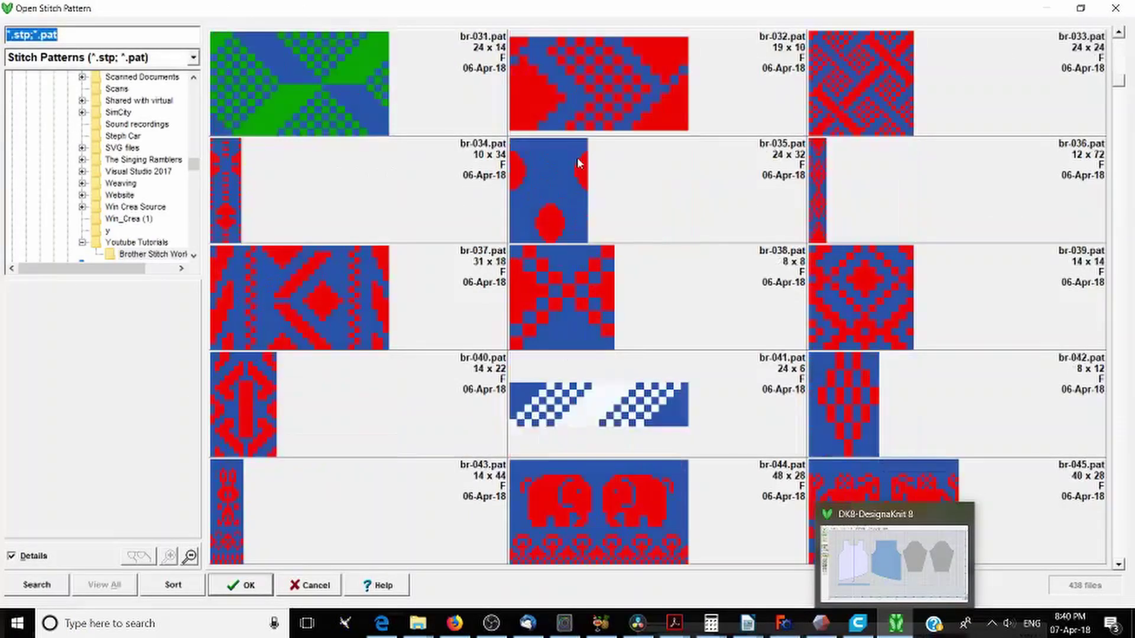
{"action": "scroll", "coordinate": [579, 163], "scroll_direction": "down", "scroll_amount": 5}
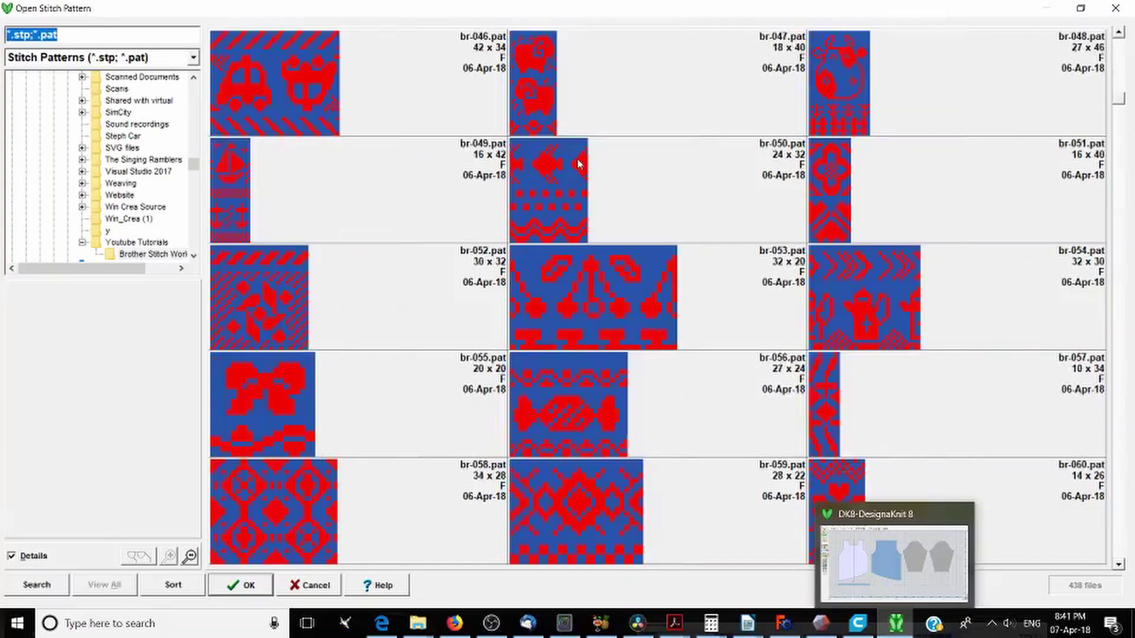
{"action": "scroll", "coordinate": [578, 164], "scroll_direction": "down", "scroll_amount": 2}
{"action": "scroll", "coordinate": [578, 164], "scroll_direction": "down", "scroll_amount": 6}
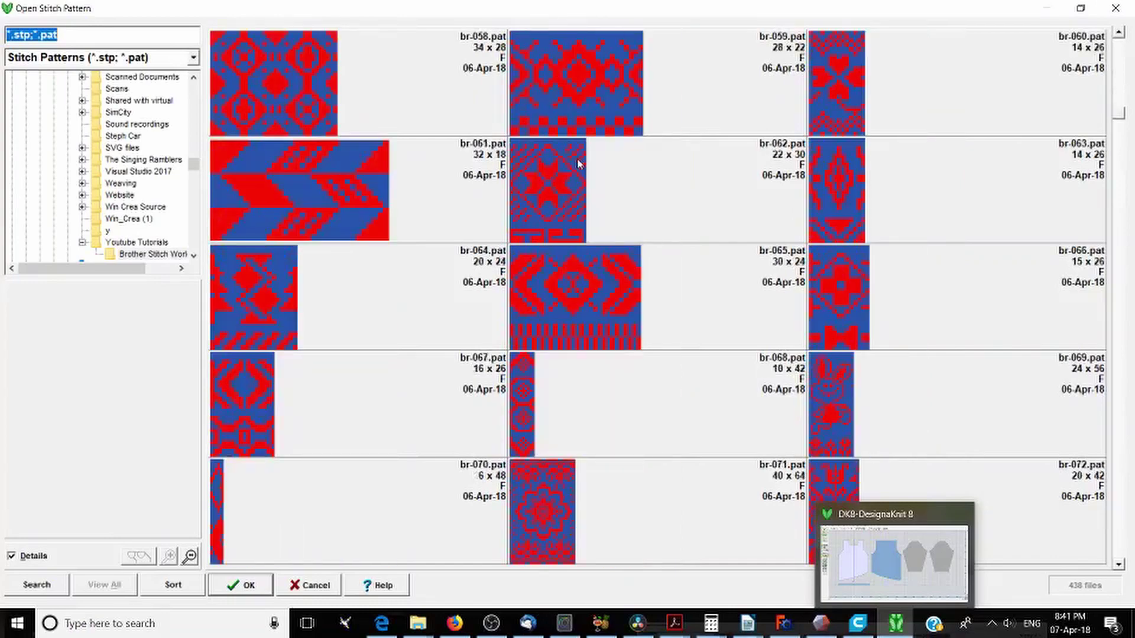
{"action": "scroll", "coordinate": [578, 163], "scroll_direction": "down", "scroll_amount": 2}
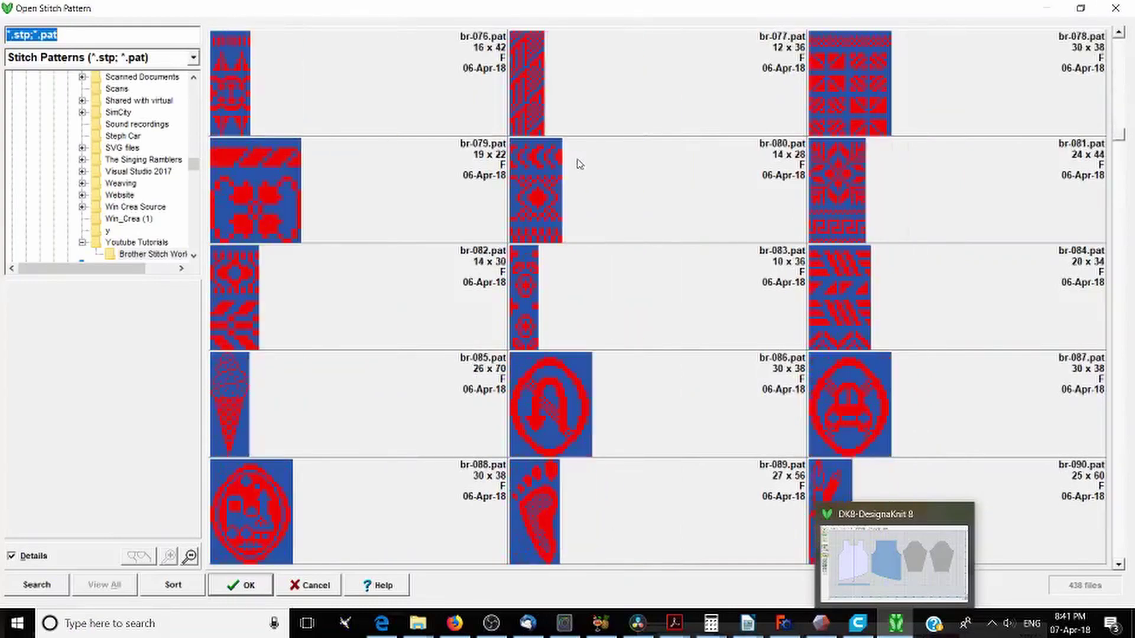
{"action": "scroll", "coordinate": [578, 164], "scroll_direction": "down", "scroll_amount": 7}
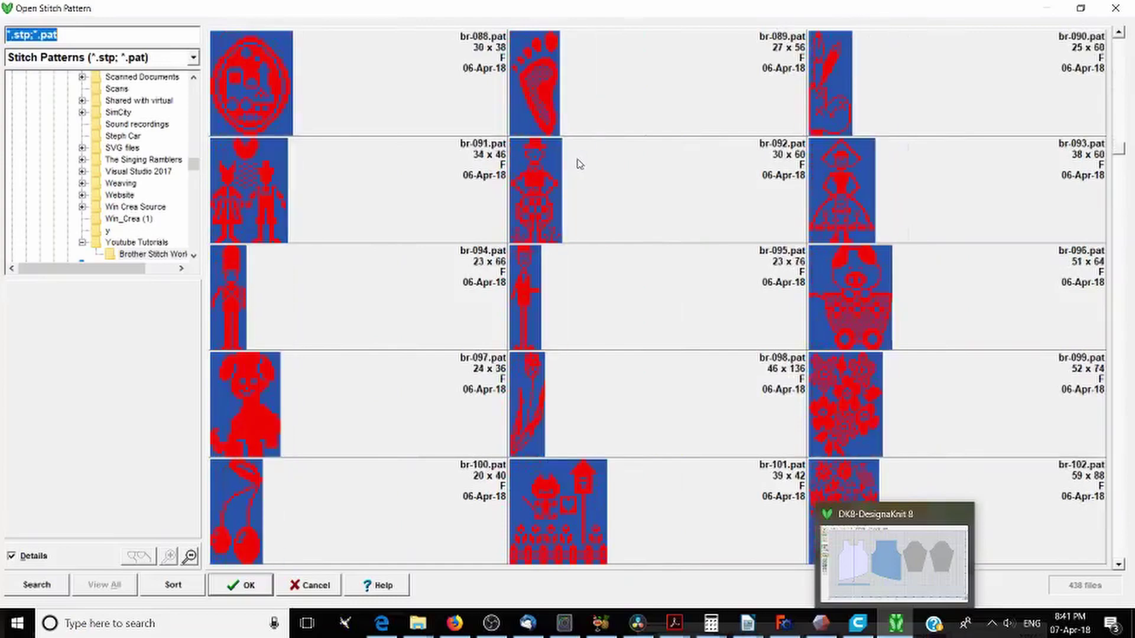
{"action": "scroll", "coordinate": [578, 166], "scroll_direction": "down", "scroll_amount": 5}
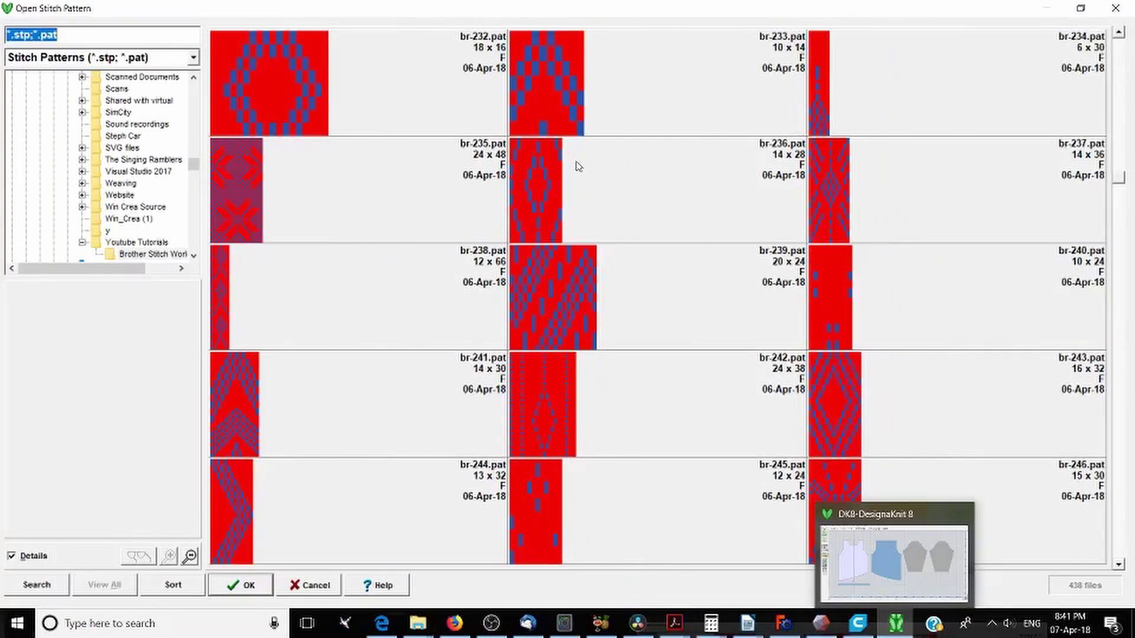
{"action": "scroll", "coordinate": [579, 166], "scroll_direction": "down", "scroll_amount": 9}
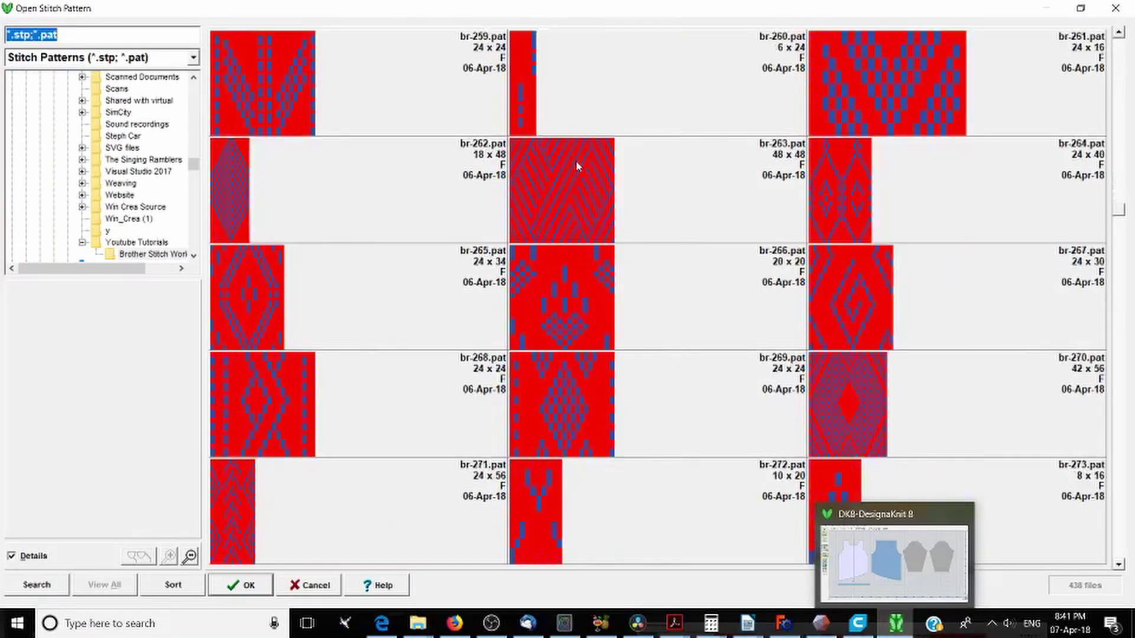
{"action": "scroll", "coordinate": [578, 166], "scroll_direction": "down", "scroll_amount": 6}
{"action": "scroll", "coordinate": [579, 166], "scroll_direction": "down", "scroll_amount": 12}
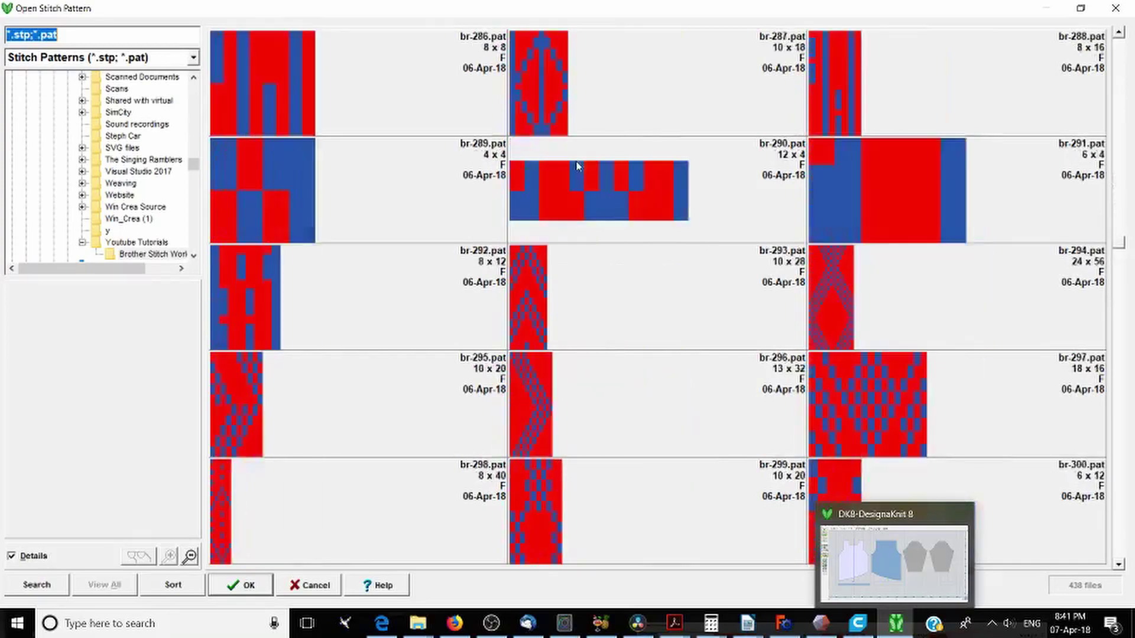
{"action": "scroll", "coordinate": [578, 168], "scroll_direction": "down", "scroll_amount": 4}
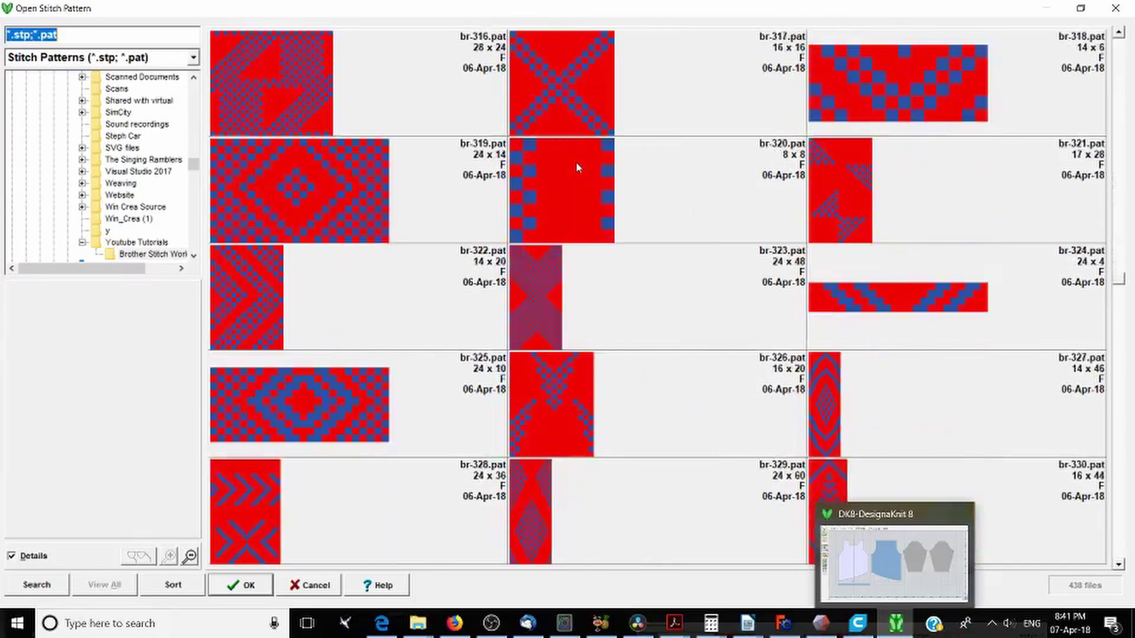
{"action": "scroll", "coordinate": [578, 168], "scroll_direction": "down", "scroll_amount": 10}
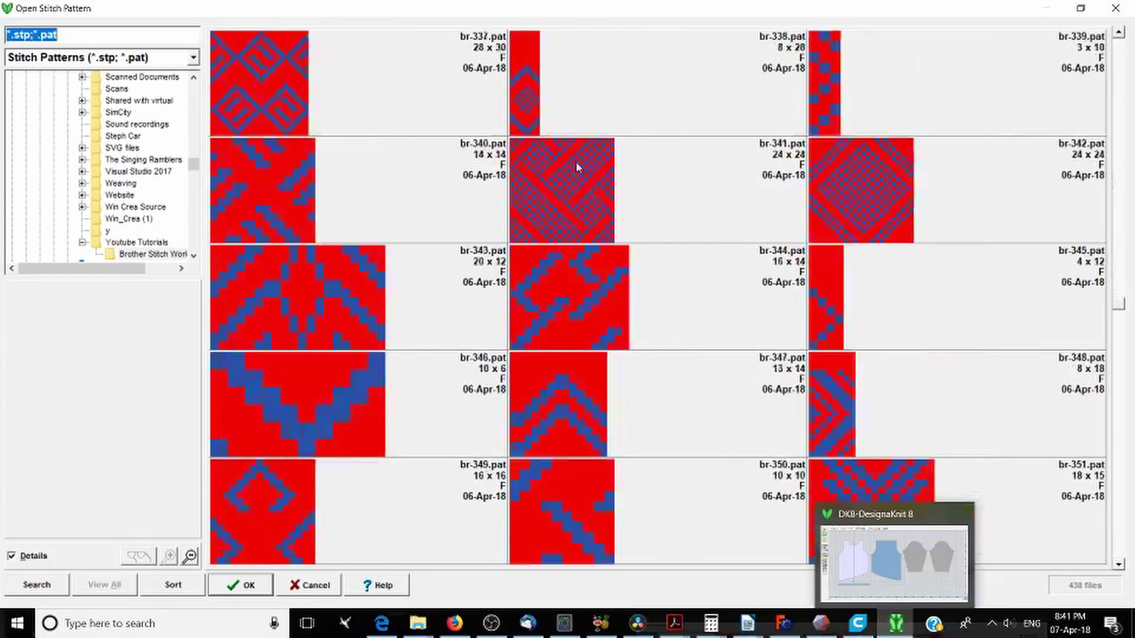
{"action": "scroll", "coordinate": [578, 167], "scroll_direction": "down", "scroll_amount": 9}
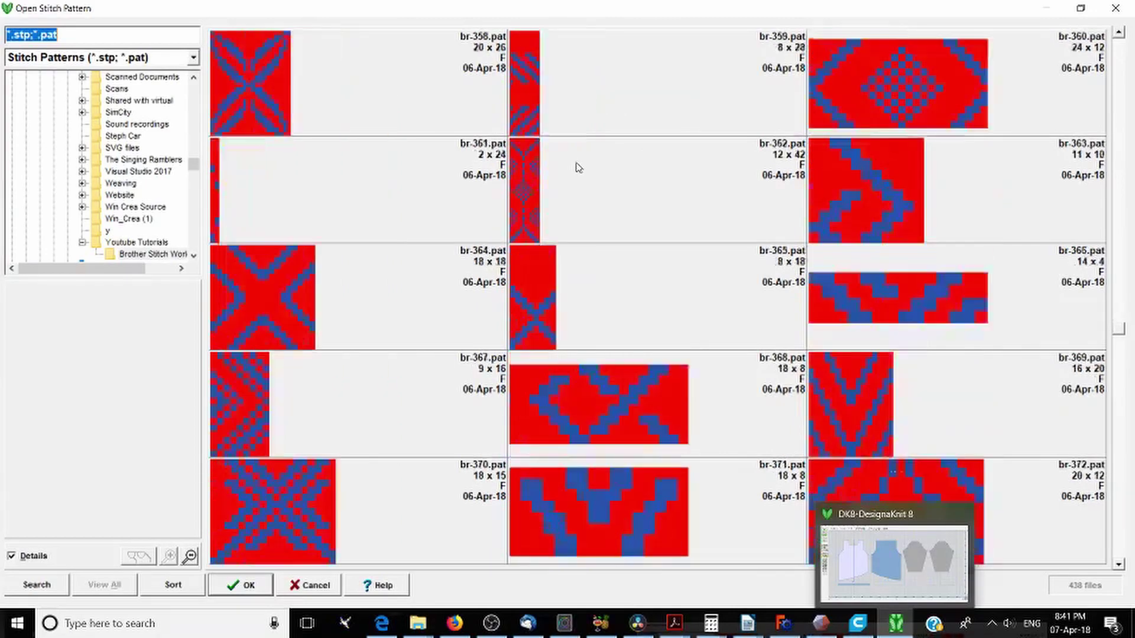
{"action": "scroll", "coordinate": [578, 167], "scroll_direction": "down", "scroll_amount": 5}
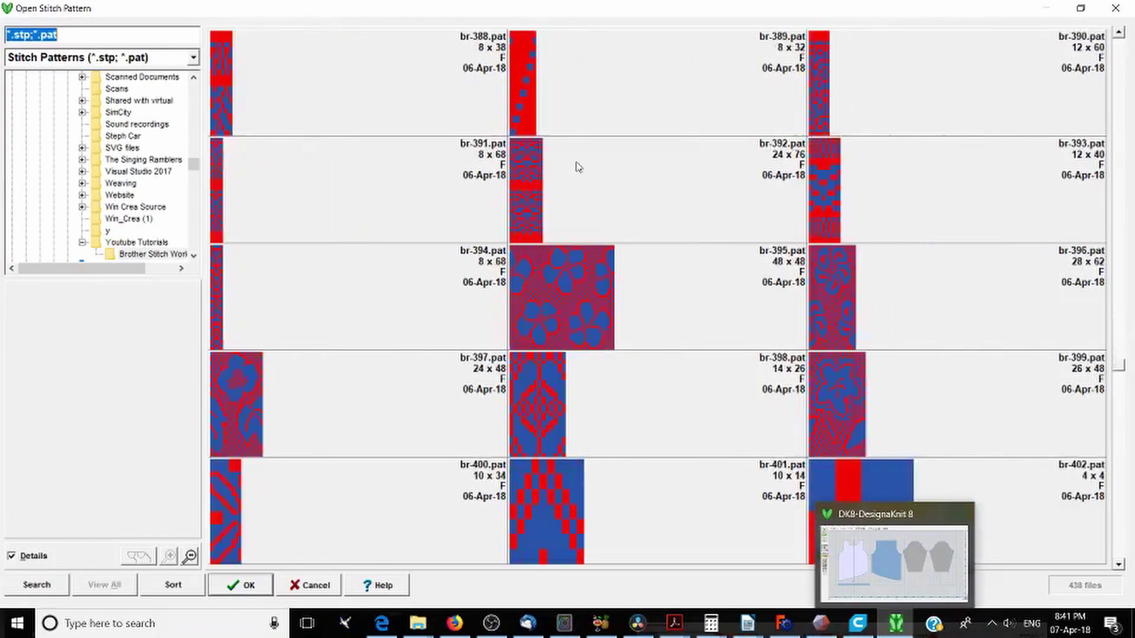
{"action": "scroll", "coordinate": [577, 166], "scroll_direction": "down", "scroll_amount": 1}
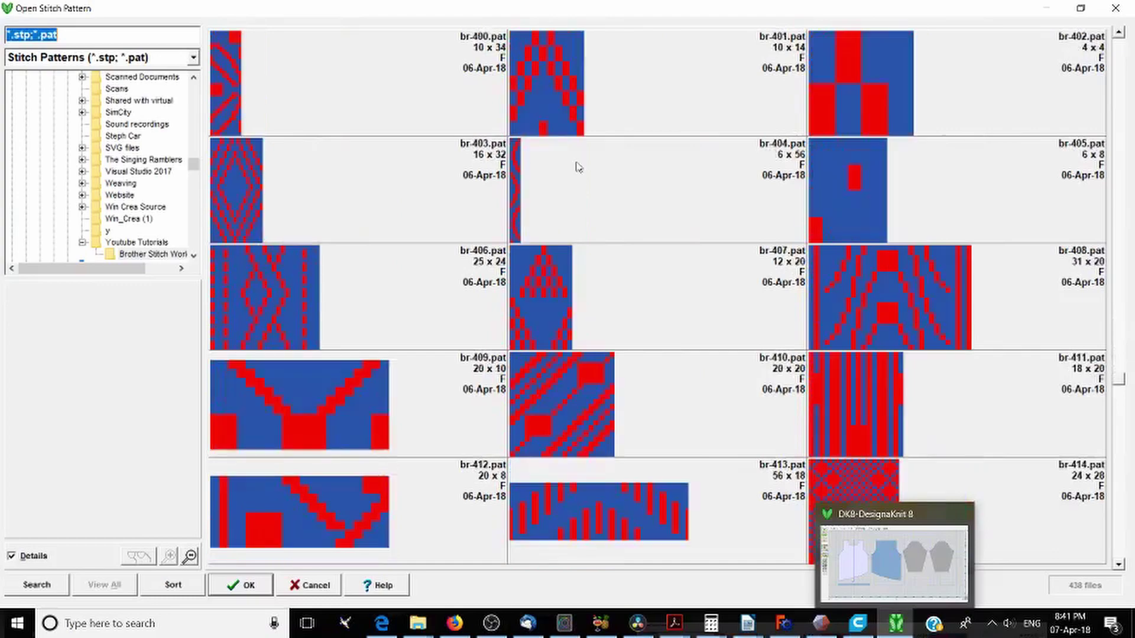
{"action": "scroll", "coordinate": [578, 167], "scroll_direction": "down", "scroll_amount": 1}
{"action": "scroll", "coordinate": [578, 167], "scroll_direction": "down", "scroll_amount": 5}
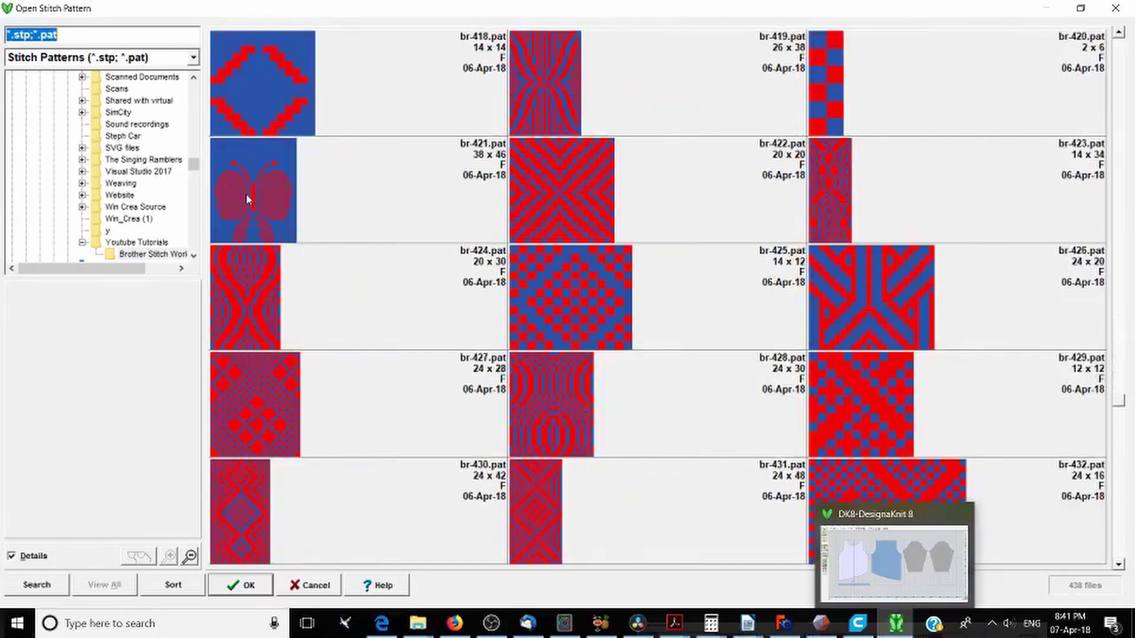
Preview the butterfly pattern br-421.pat and close the pattern browser without opening it
{"action": "left_click", "coordinate": [248, 201]}
{"action": "scroll", "coordinate": [72, 499], "scroll_direction": "down", "scroll_amount": 1}
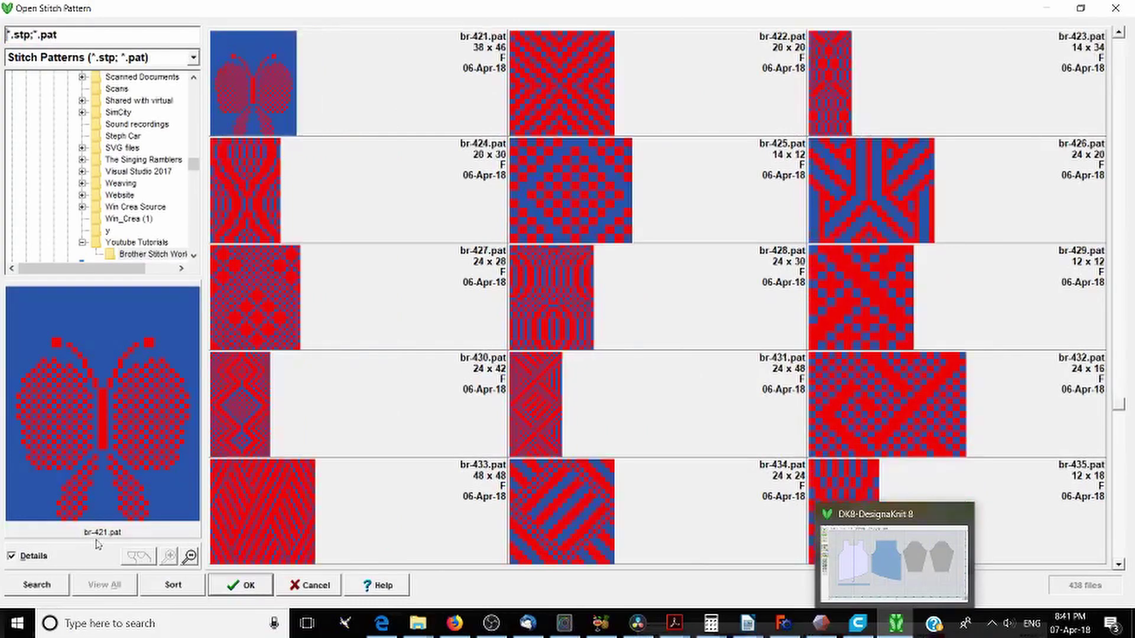
{"action": "scroll", "coordinate": [140, 431], "scroll_direction": "up", "scroll_amount": 2}
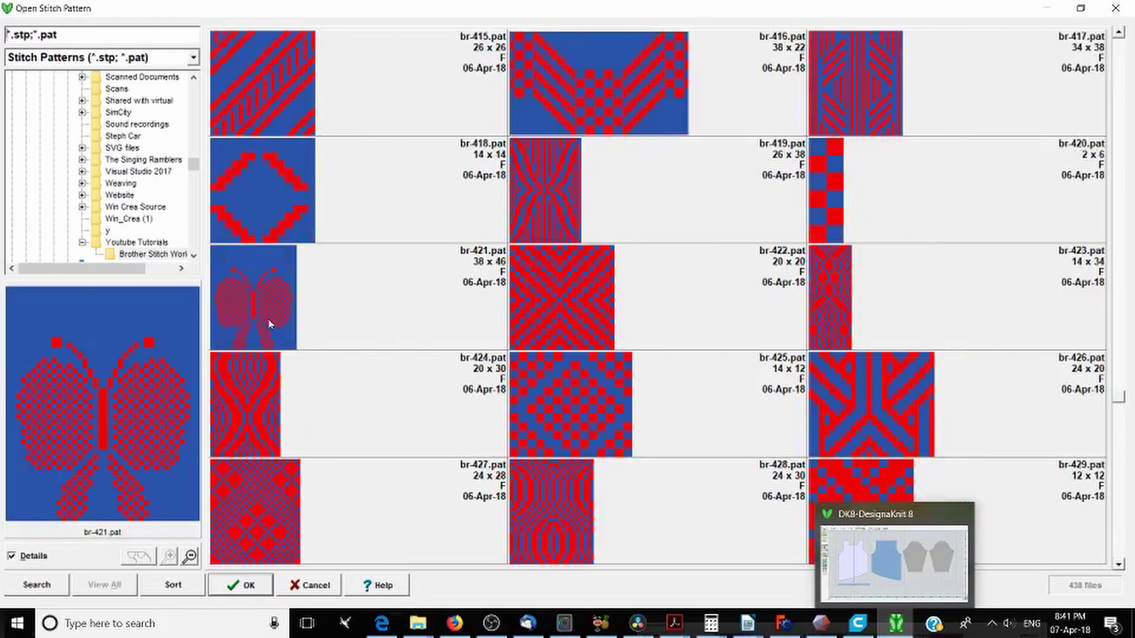
{"action": "left_click", "coordinate": [1116, 9]}
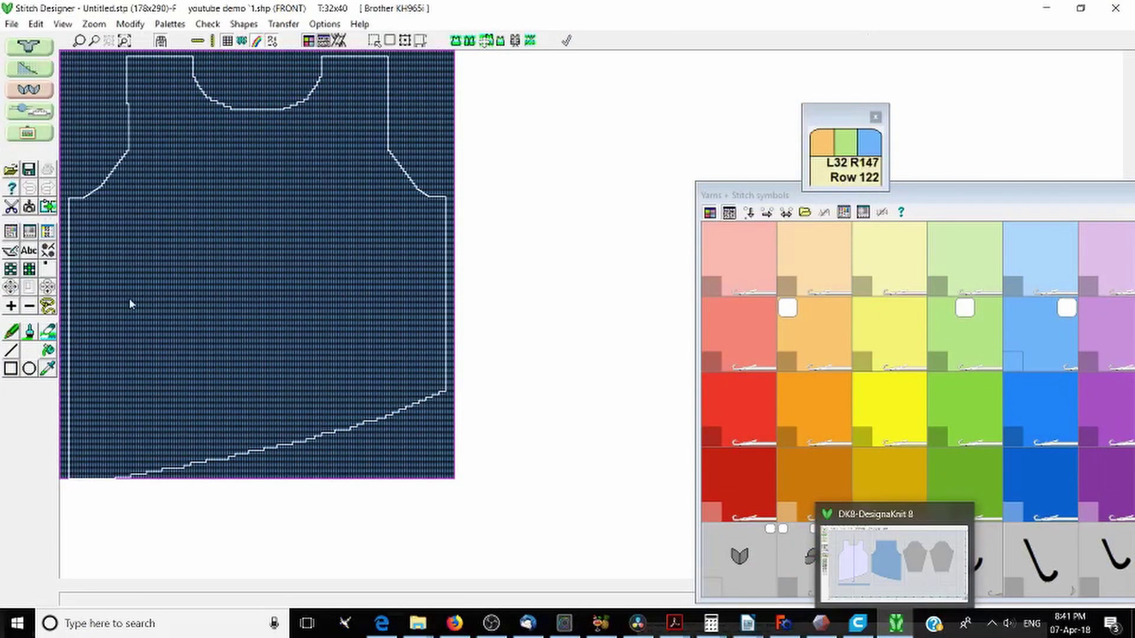
Import the butterfly pattern br-421.pat into the stitch pattern as a single motif
{"action": "left_click", "coordinate": [38, 25]}
{"action": "mouse_move", "coordinate": [91, 236]}
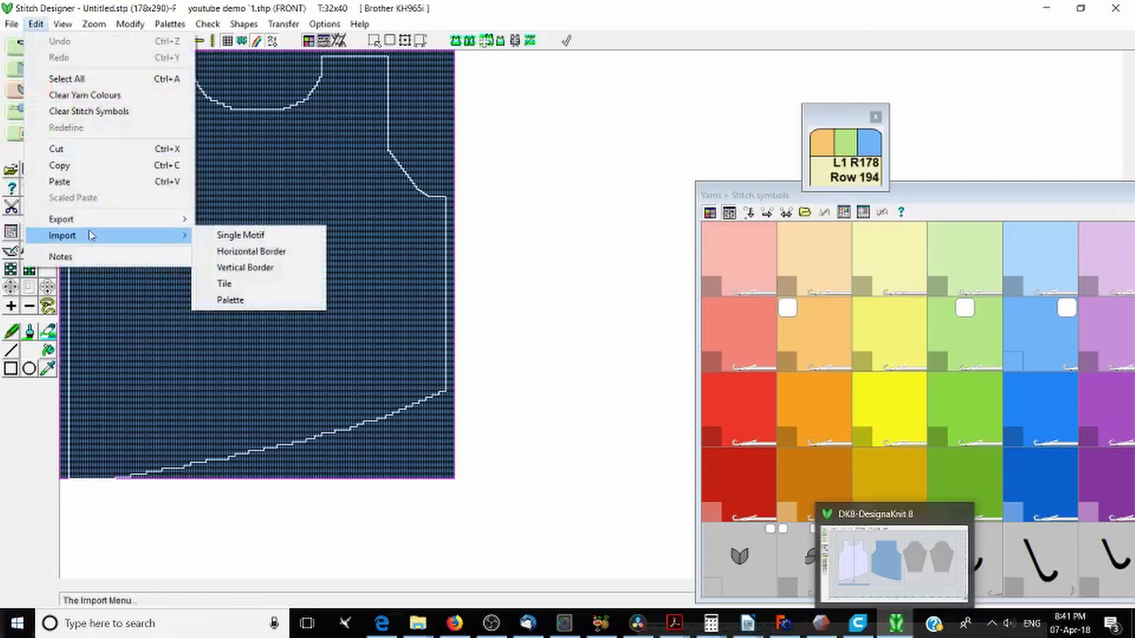
{"action": "left_click", "coordinate": [319, 237]}
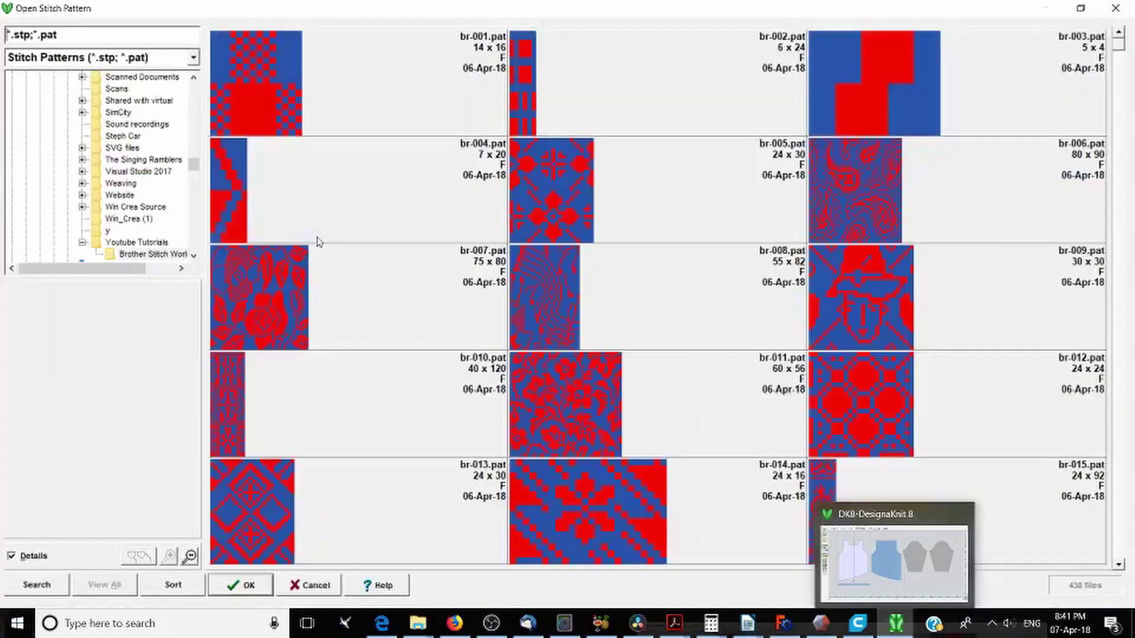
{"action": "scroll", "coordinate": [444, 212], "scroll_direction": "down", "scroll_amount": 20}
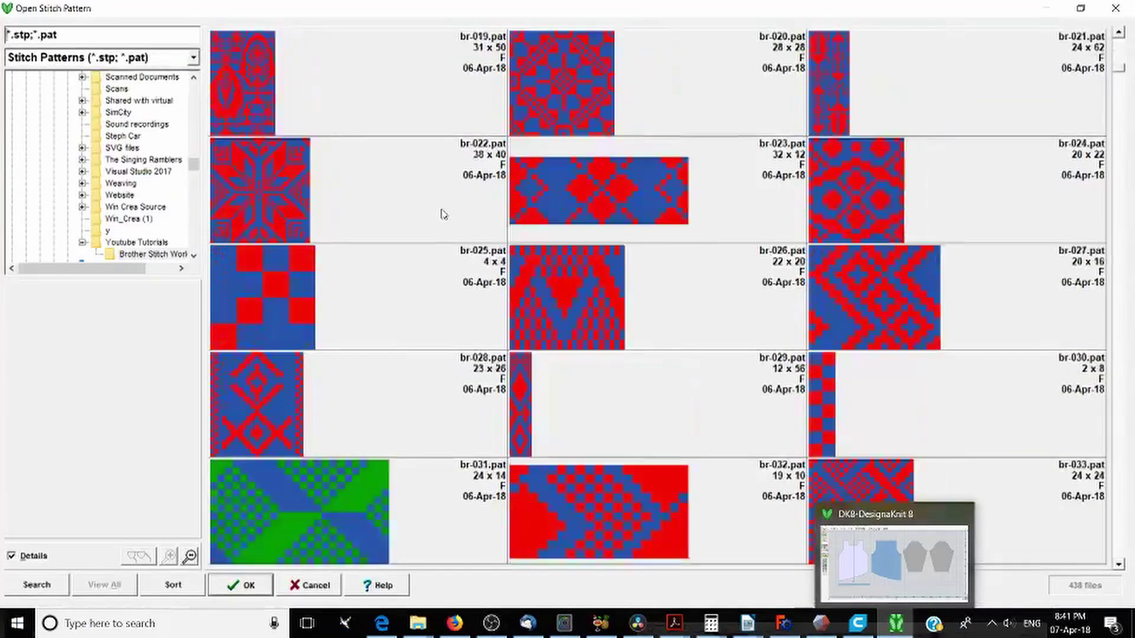
{"action": "scroll", "coordinate": [443, 212], "scroll_direction": "down", "scroll_amount": 20}
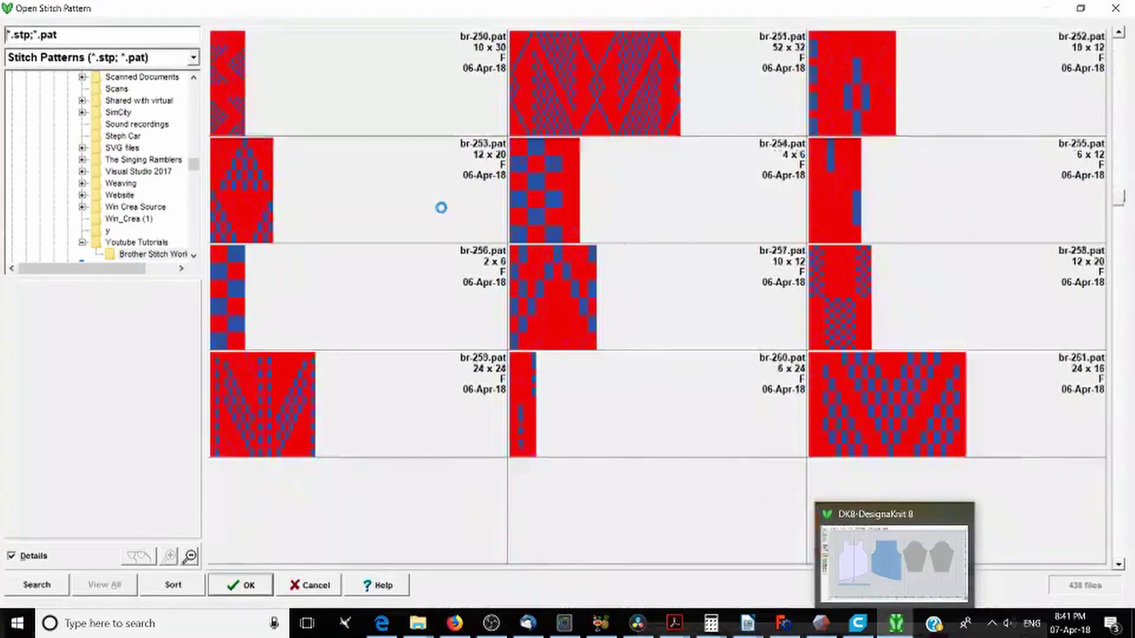
{"action": "scroll", "coordinate": [443, 213], "scroll_direction": "down", "scroll_amount": 15}
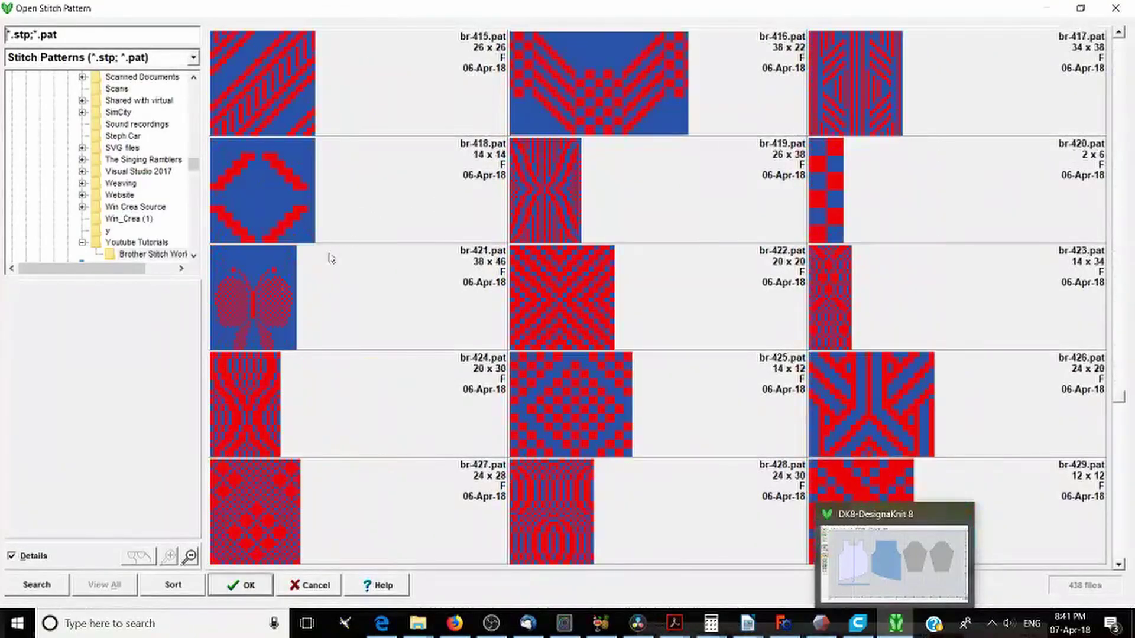
{"action": "left_click", "coordinate": [235, 309]}
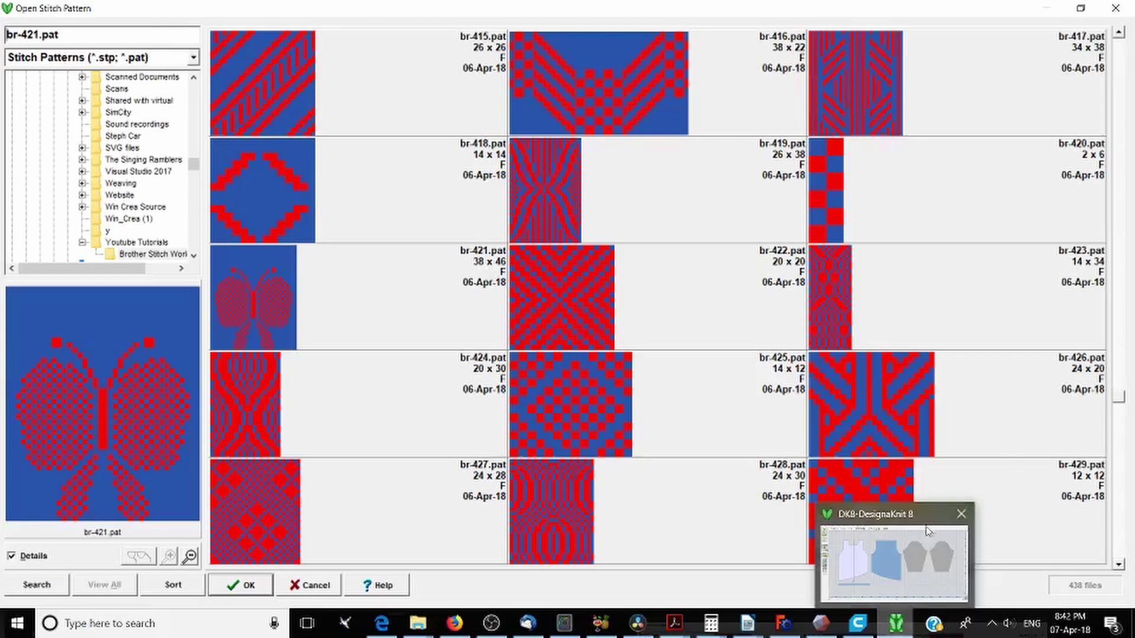
{"action": "left_click", "coordinate": [239, 585]}
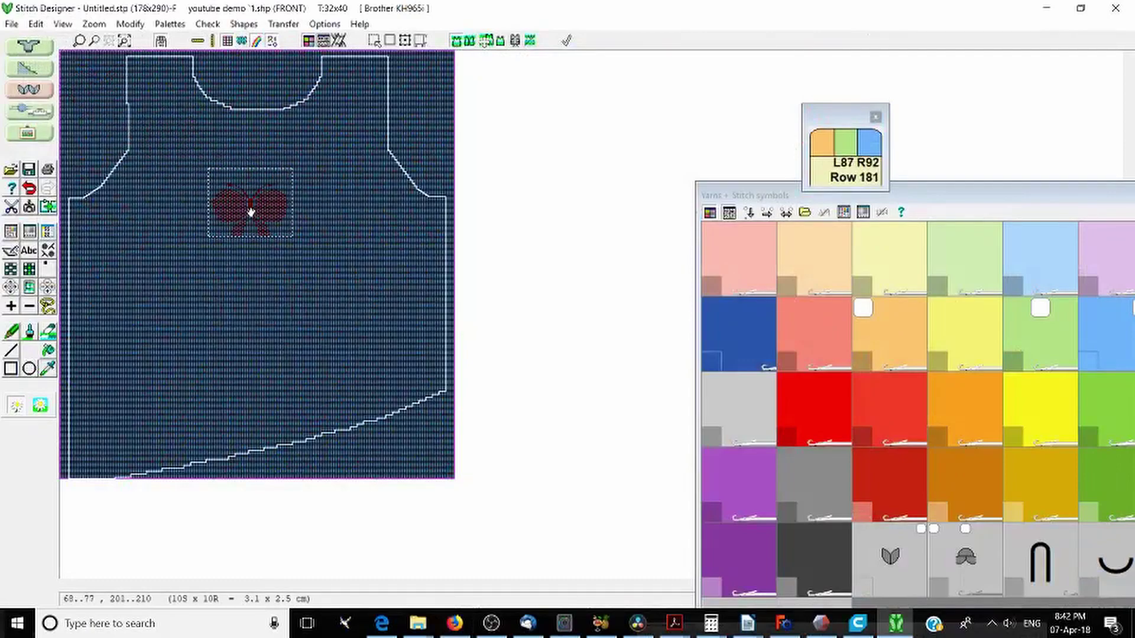
Position the butterfly motif near the centre of the FRONT piece's chest, below the neckline, and inspect it up close
{"action": "left_click", "coordinate": [254, 210]}
{"action": "scroll", "coordinate": [144, 299], "scroll_direction": "up", "scroll_amount": 3}
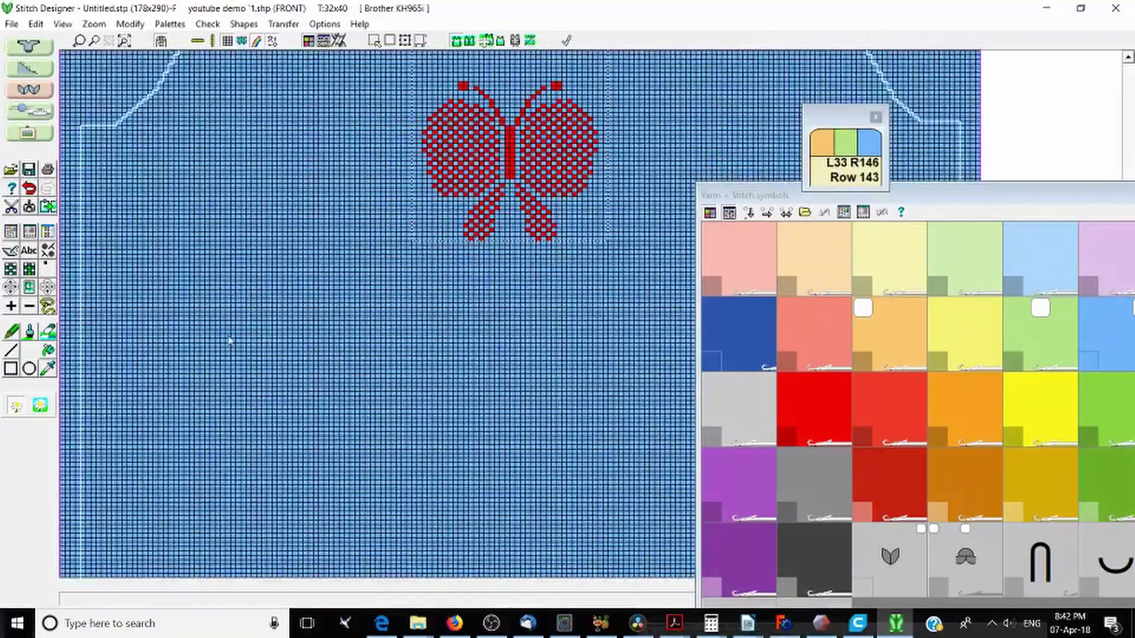
{"action": "scroll", "coordinate": [259, 229], "scroll_direction": "down", "scroll_amount": 3}
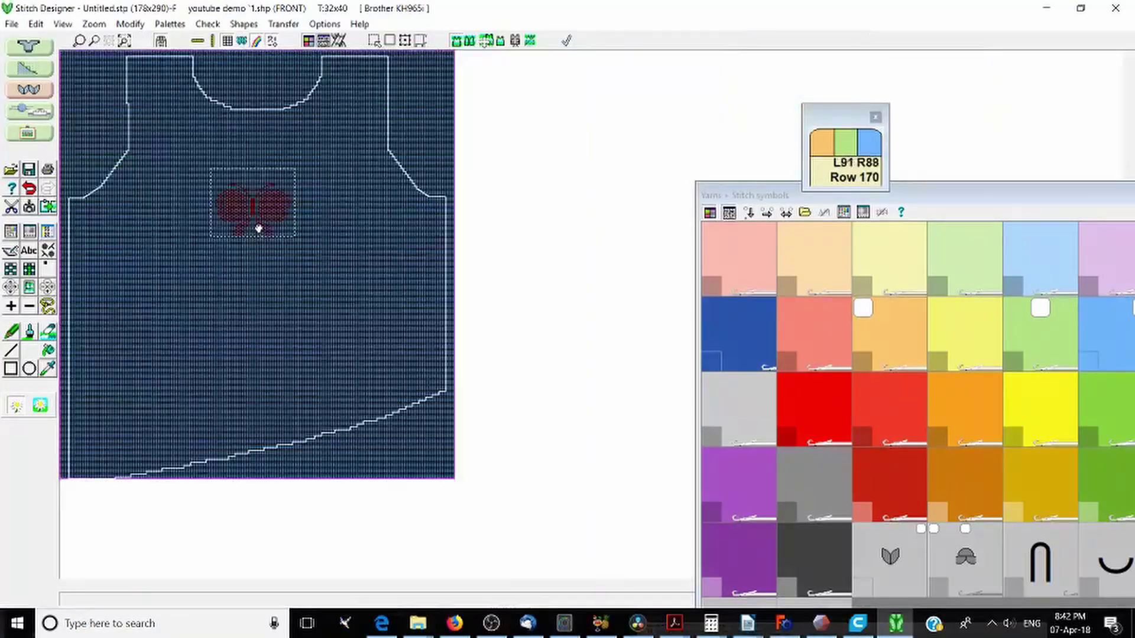
Try the butterfly motif higher on the FRONT's left chest, and undo its placement and import
{"action": "scroll", "coordinate": [257, 229], "scroll_direction": "up", "scroll_amount": 2}
{"action": "scroll", "coordinate": [406, 192], "scroll_direction": "down", "scroll_amount": 2}
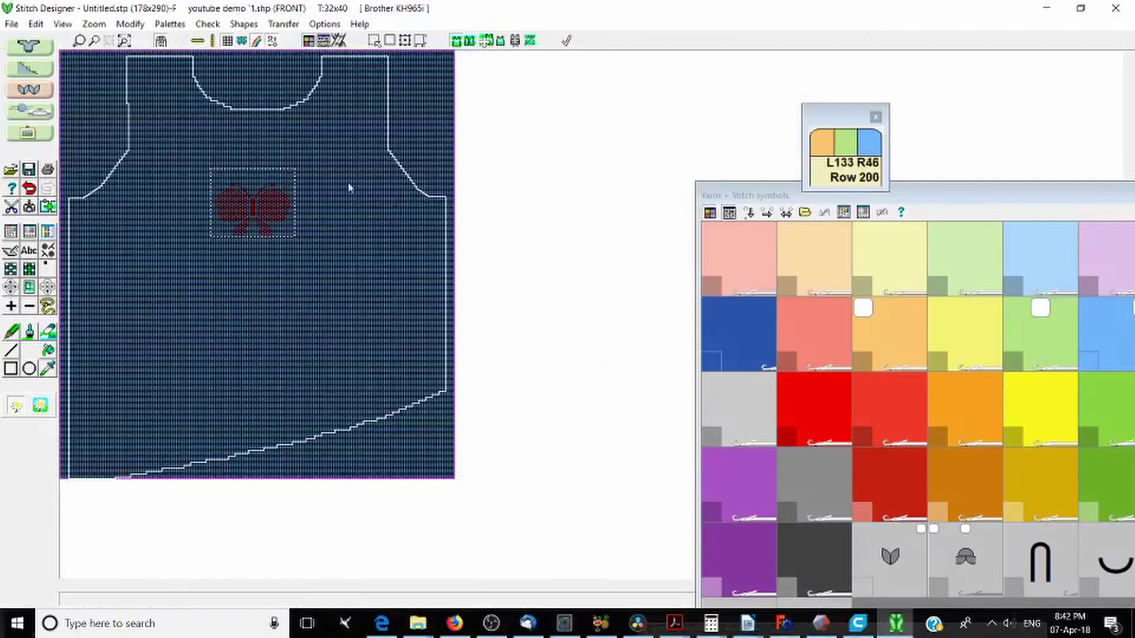
{"action": "left_click_drag", "start_coordinate": [274, 204], "coordinate": [203, 154]}
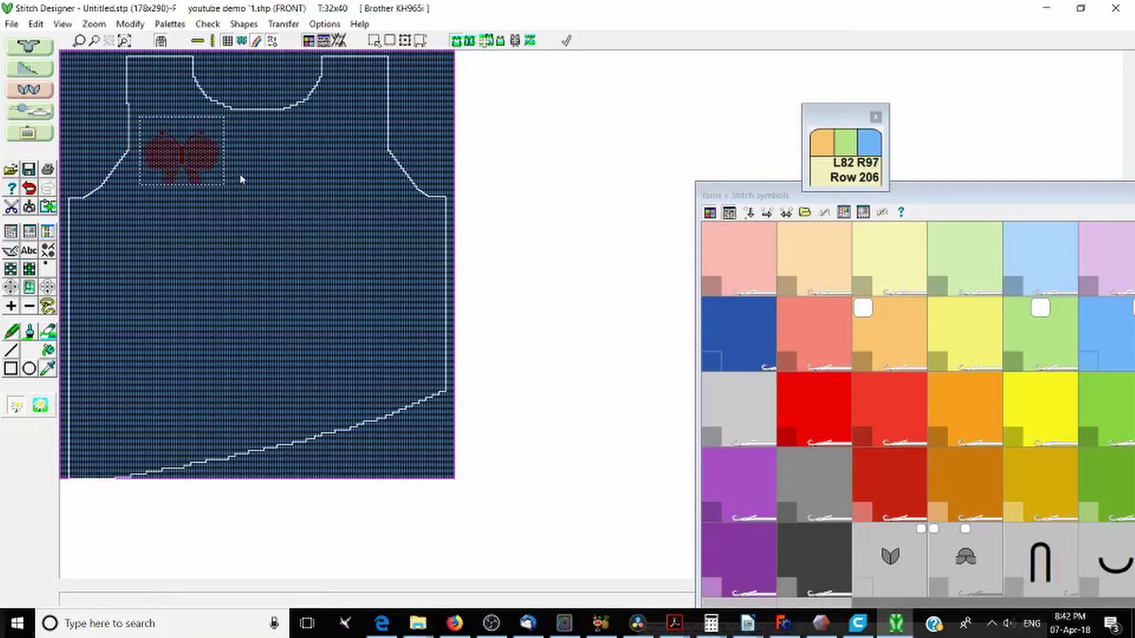
{"action": "left_click_drag", "start_coordinate": [203, 157], "coordinate": [229, 175]}
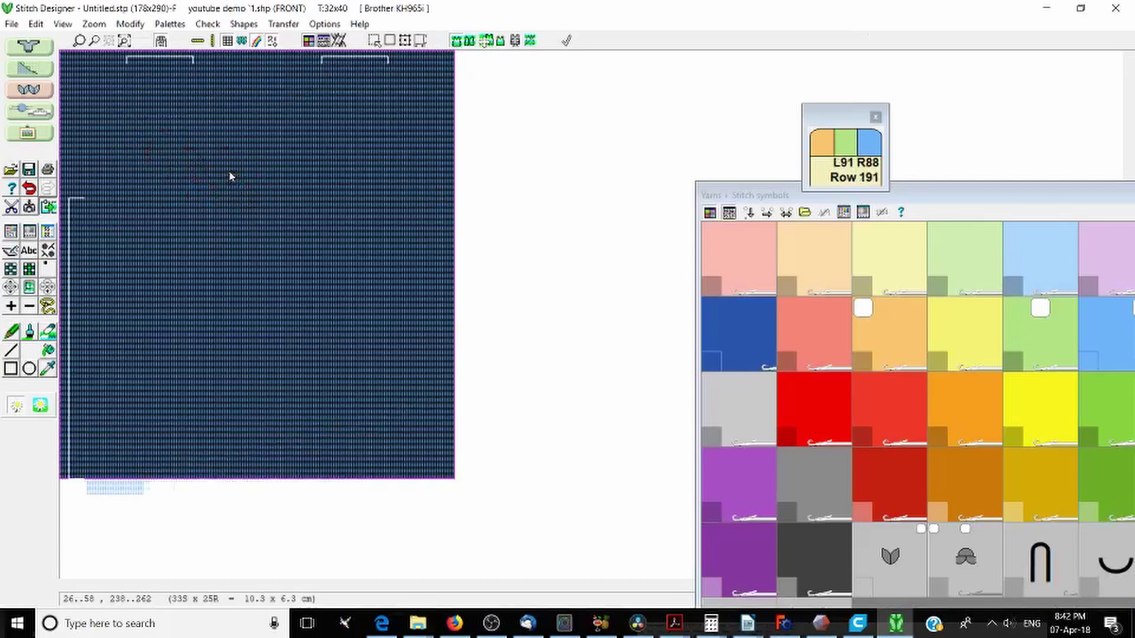
{"action": "key", "text": "ctrl+z"}
{"action": "key", "text": "ctrl+z"}
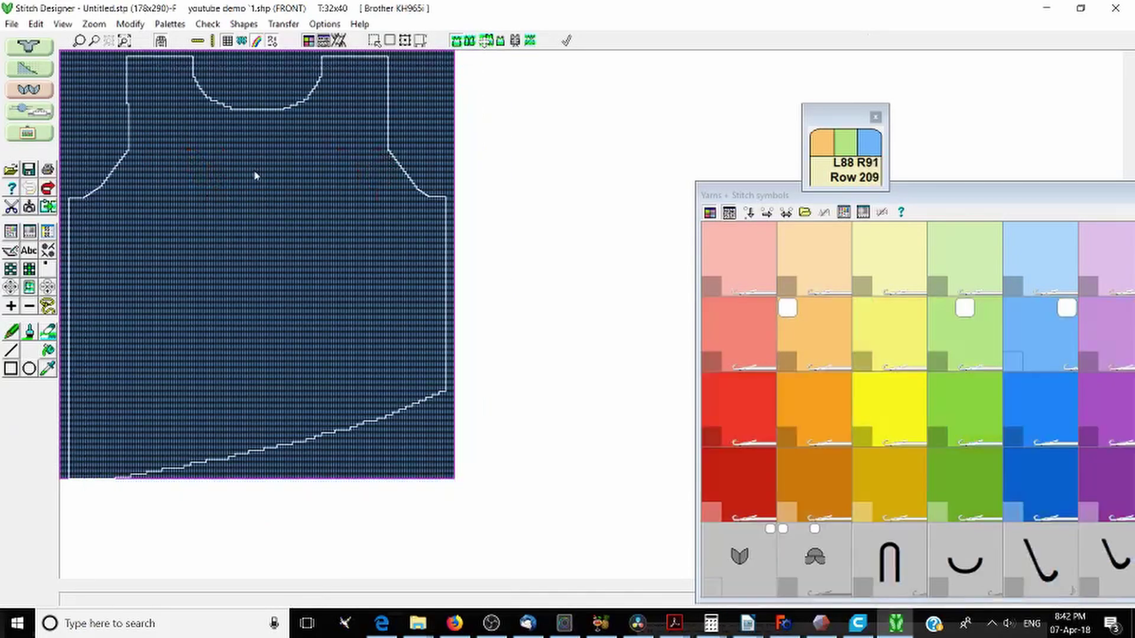
Re-import the butterfly pattern br-421.pat as a single motif and place it at the centre of the FRONT's chest, just below the neckline
{"action": "left_click", "coordinate": [34, 25]}
{"action": "mouse_move", "coordinate": [97, 238]}
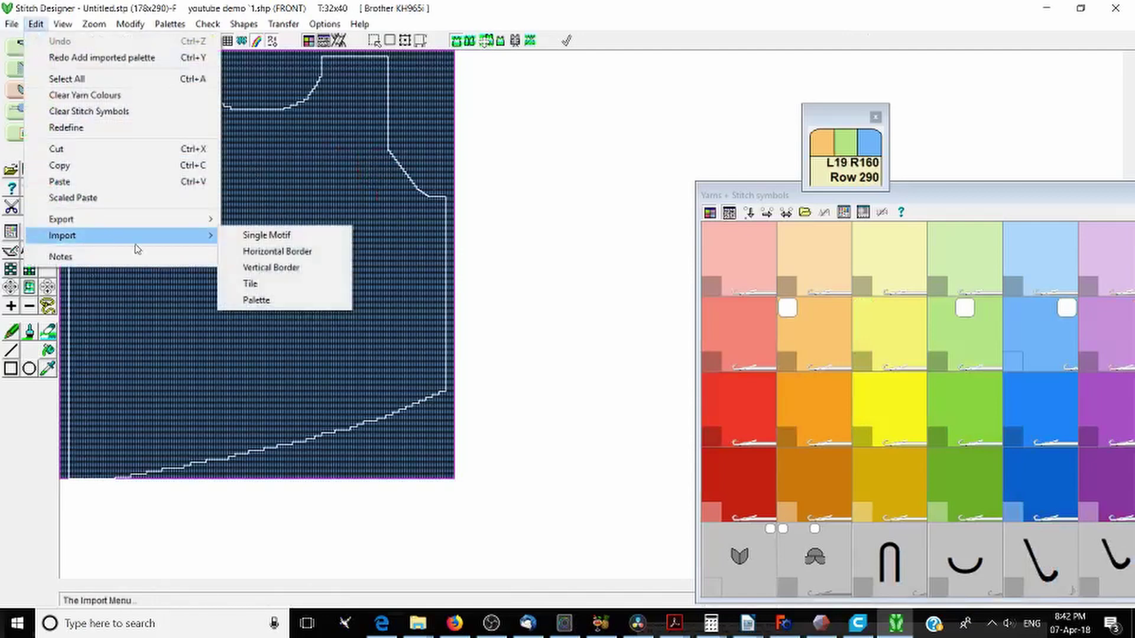
{"action": "left_click", "coordinate": [335, 234]}
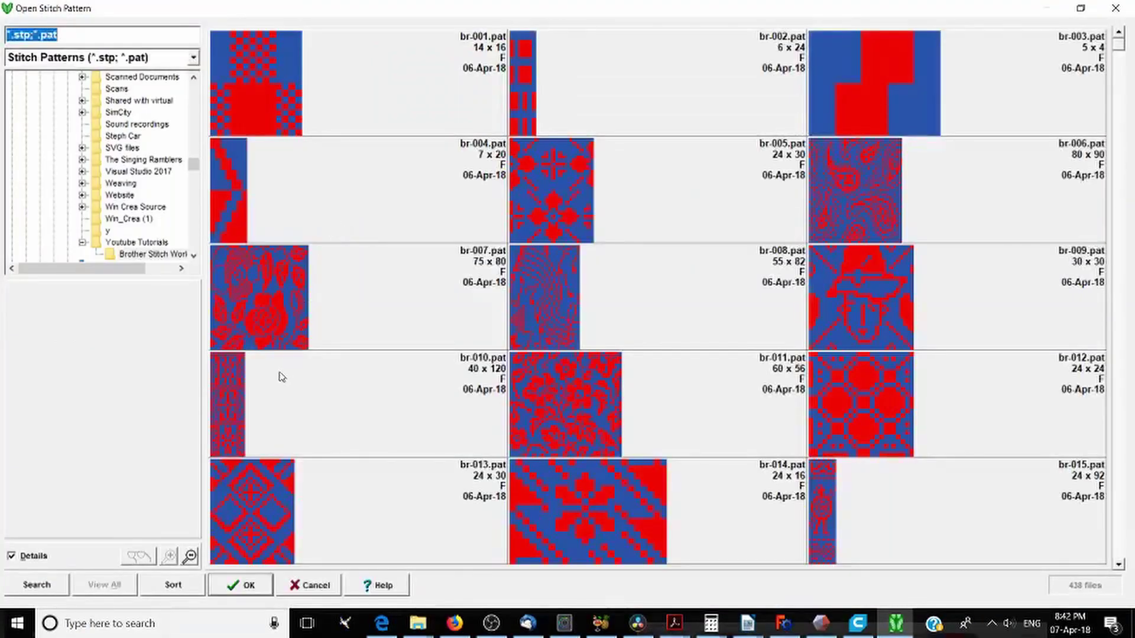
{"action": "scroll", "coordinate": [282, 377], "scroll_direction": "down", "scroll_amount": 5}
{"action": "scroll", "coordinate": [281, 338], "scroll_direction": "down", "scroll_amount": 20}
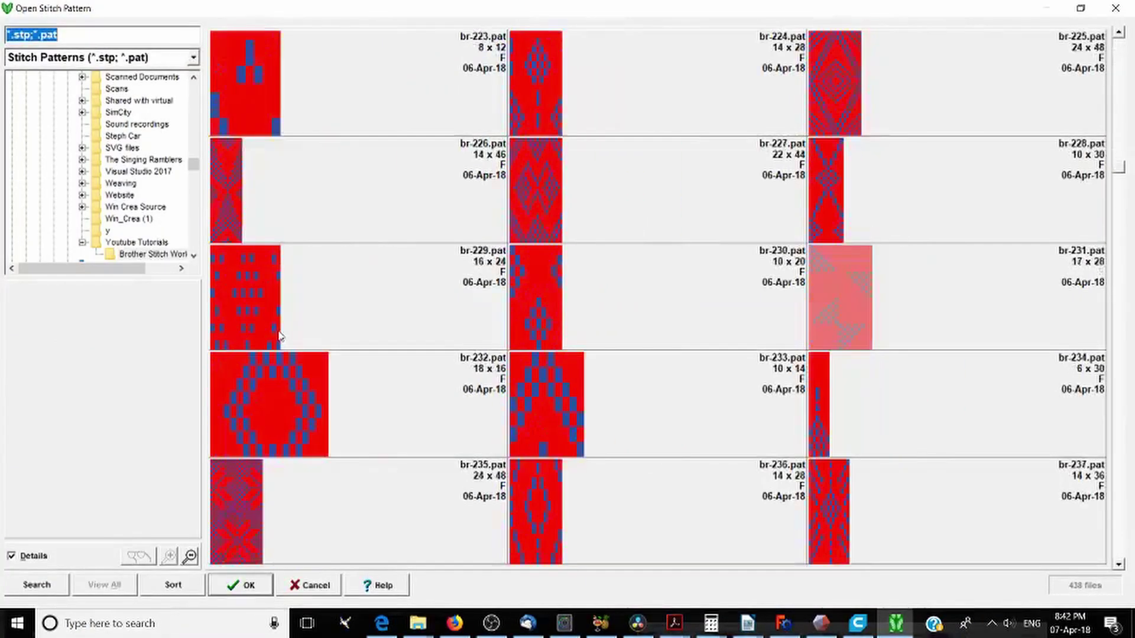
{"action": "scroll", "coordinate": [271, 313], "scroll_direction": "down", "scroll_amount": 6}
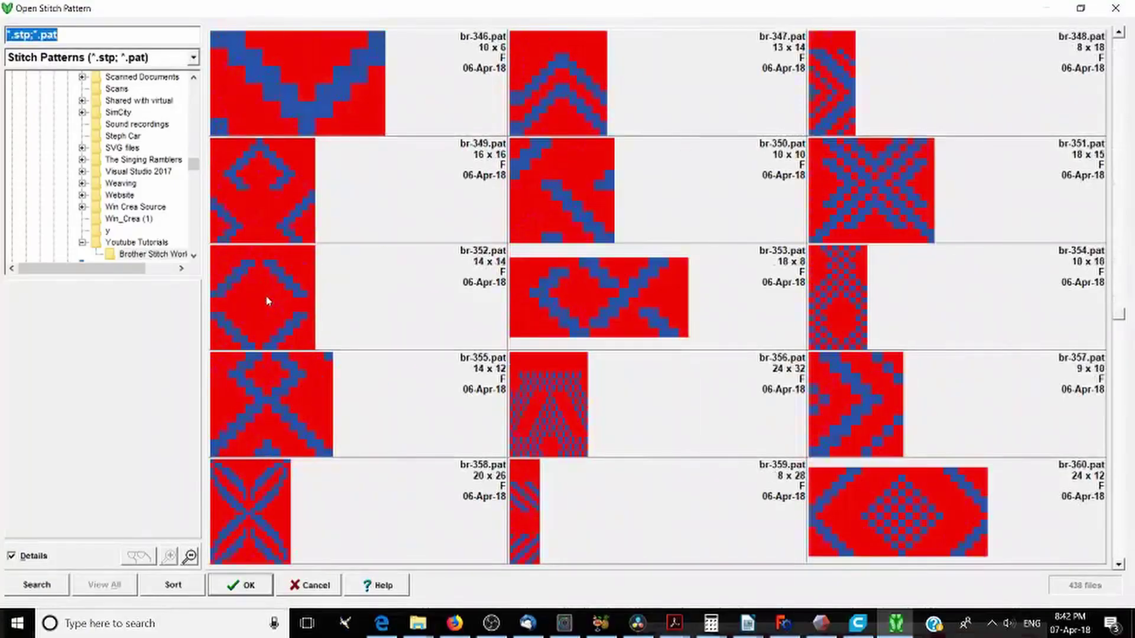
{"action": "scroll", "coordinate": [266, 299], "scroll_direction": "down", "scroll_amount": 7}
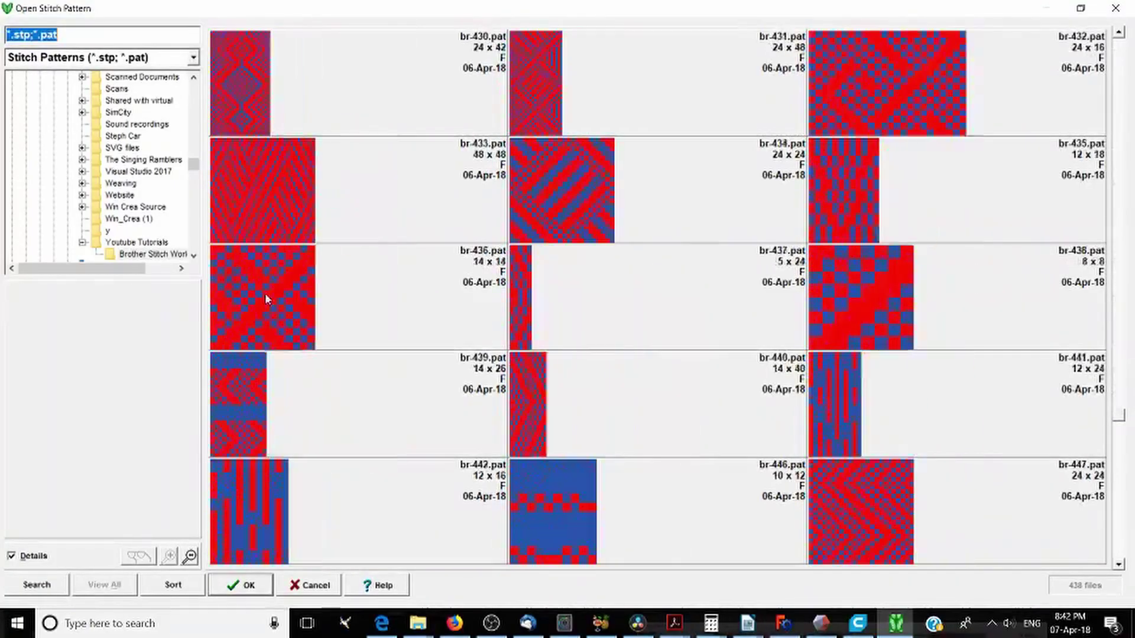
{"action": "scroll", "coordinate": [266, 299], "scroll_direction": "down", "scroll_amount": 6}
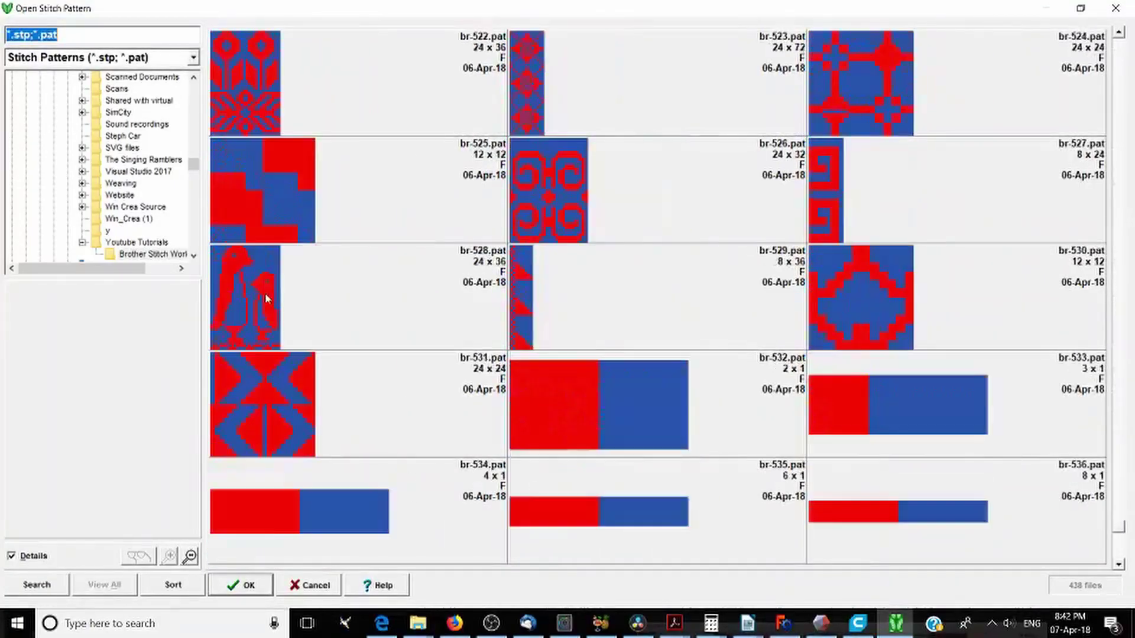
{"action": "scroll", "coordinate": [266, 298], "scroll_direction": "up", "scroll_amount": 6}
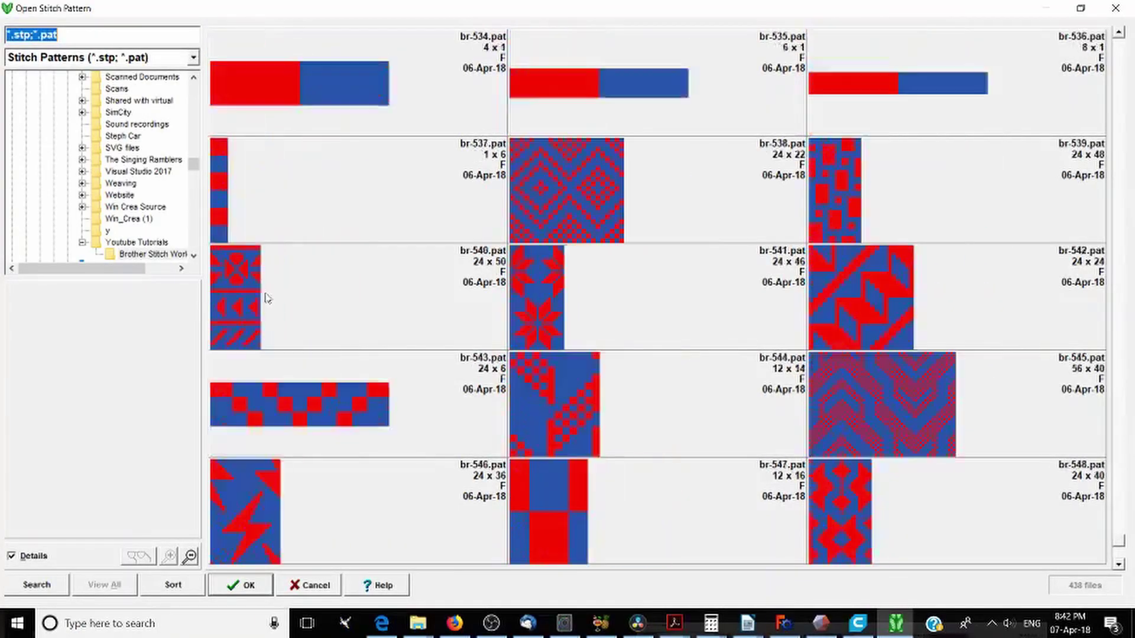
{"action": "scroll", "coordinate": [266, 299], "scroll_direction": "up", "scroll_amount": 5}
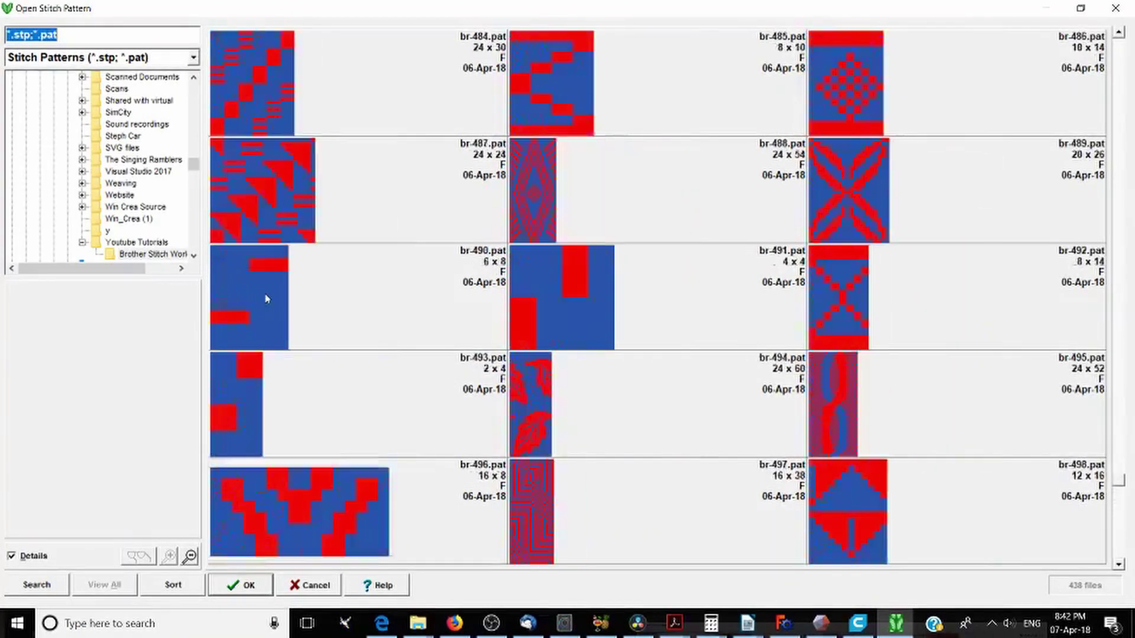
{"action": "scroll", "coordinate": [266, 299], "scroll_direction": "up", "scroll_amount": 5}
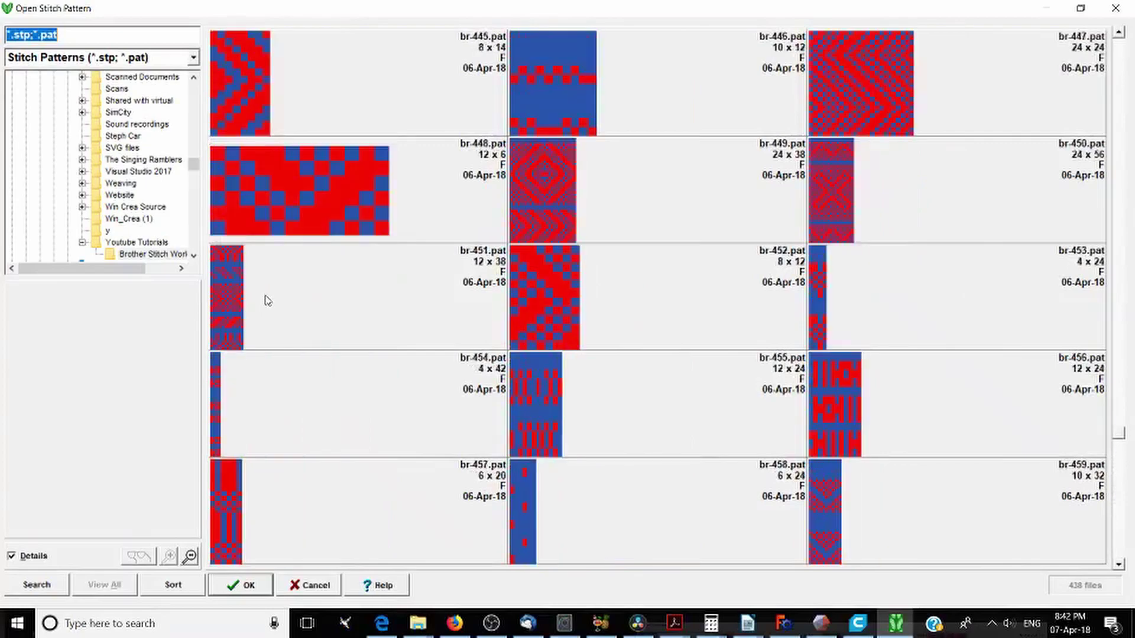
{"action": "scroll", "coordinate": [265, 300], "scroll_direction": "up", "scroll_amount": 1}
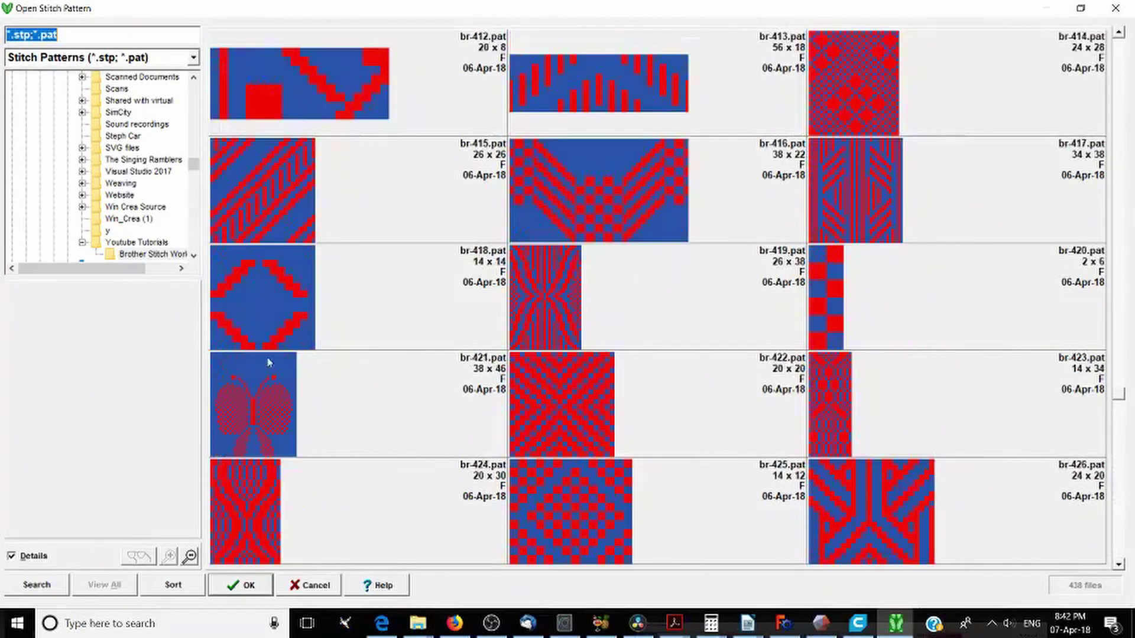
{"action": "left_click", "coordinate": [285, 423]}
{"action": "left_click", "coordinate": [258, 585]}
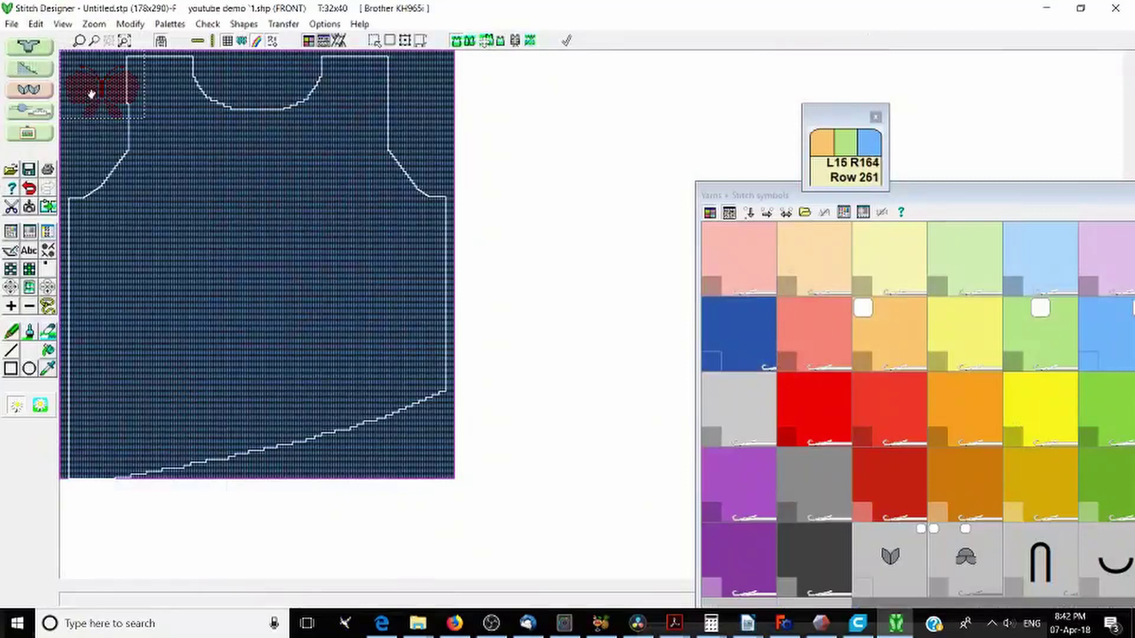
{"action": "left_click_drag", "start_coordinate": [91, 94], "coordinate": [246, 175]}
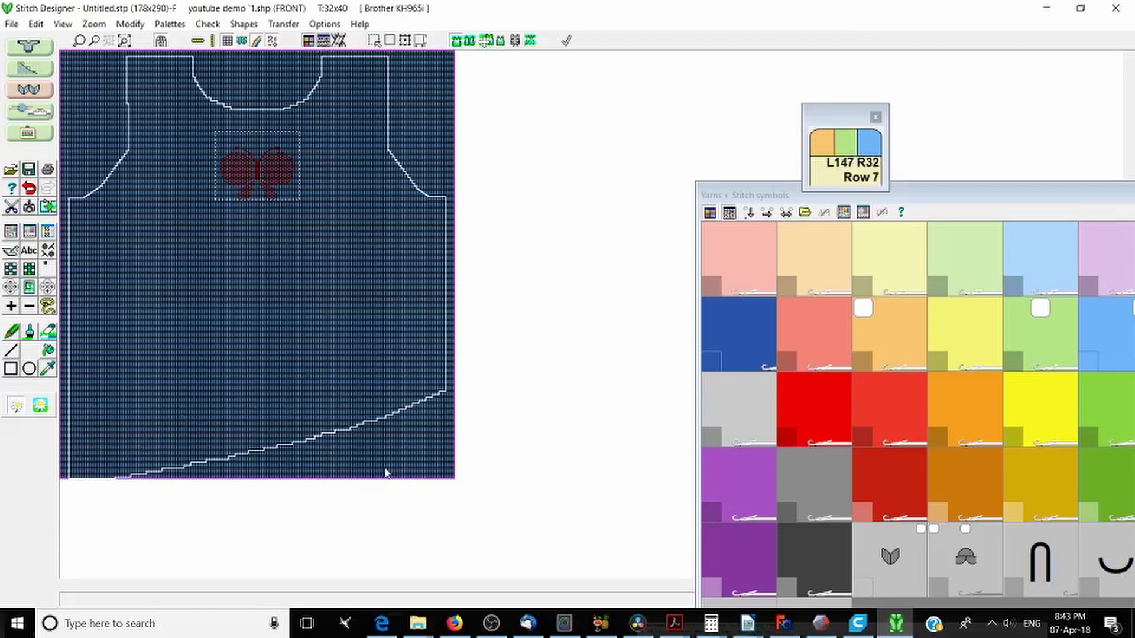
{"action": "left_click", "coordinate": [374, 331]}
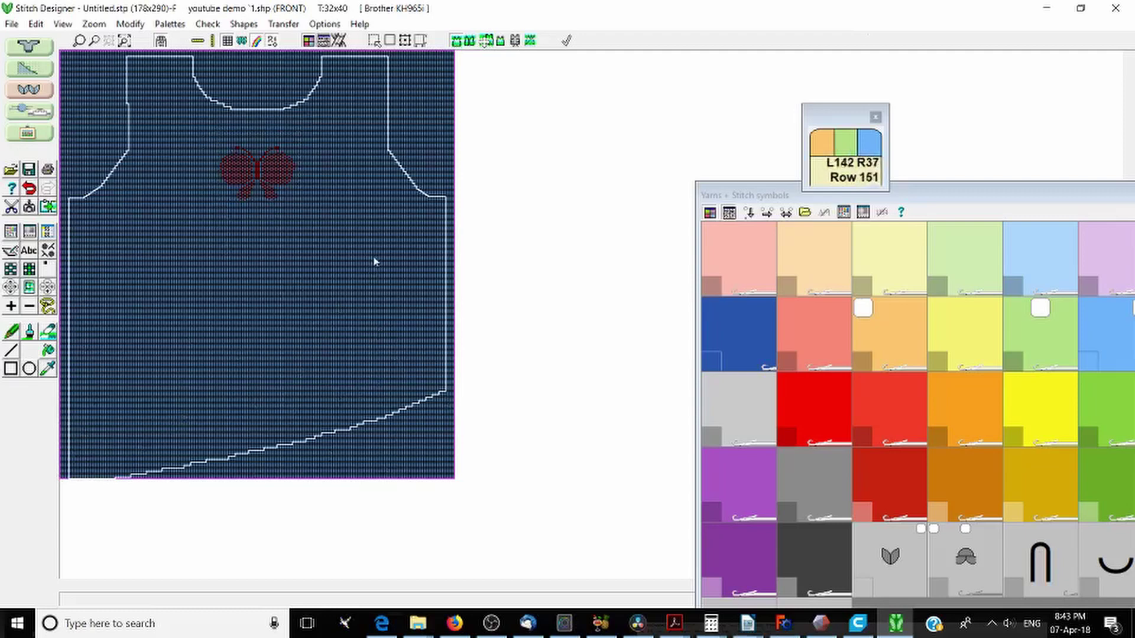
Import the floral pattern br-395.pat into the FRONT's stitch pattern as a horizontal border
{"action": "left_click", "coordinate": [36, 23]}
{"action": "mouse_move", "coordinate": [178, 235]}
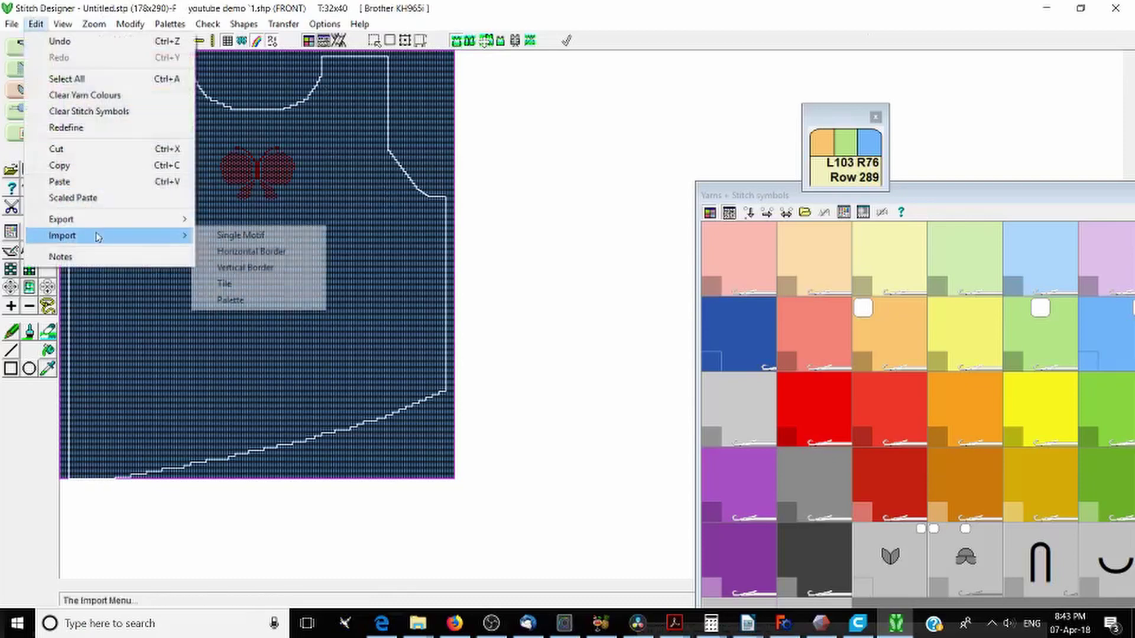
{"action": "left_click", "coordinate": [289, 254]}
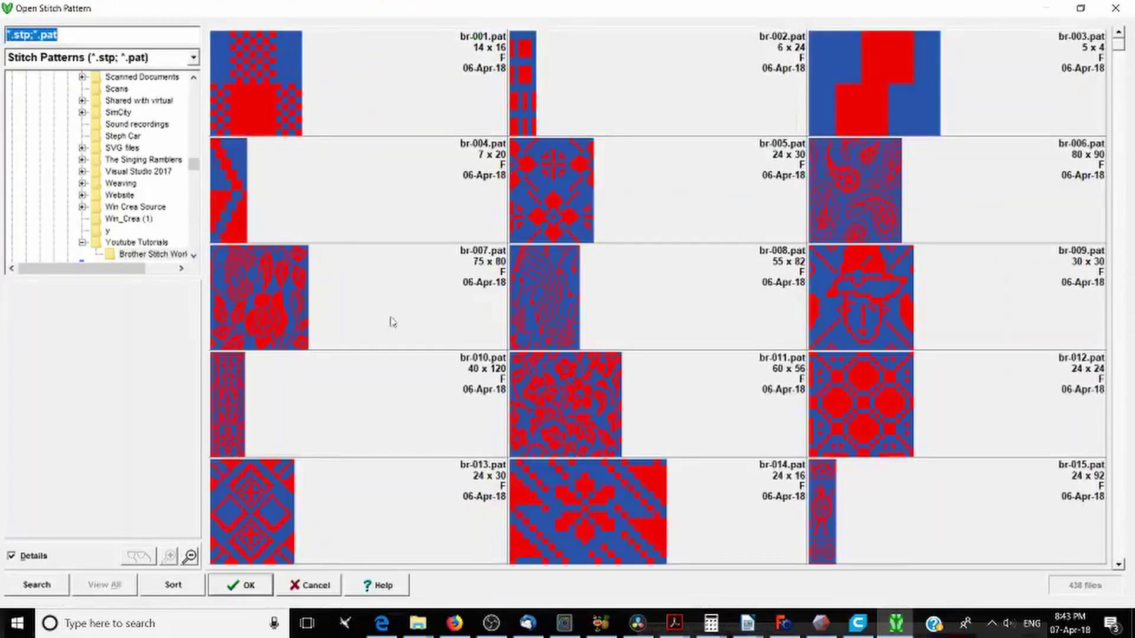
{"action": "scroll", "coordinate": [820, 302], "scroll_direction": "down", "scroll_amount": 4}
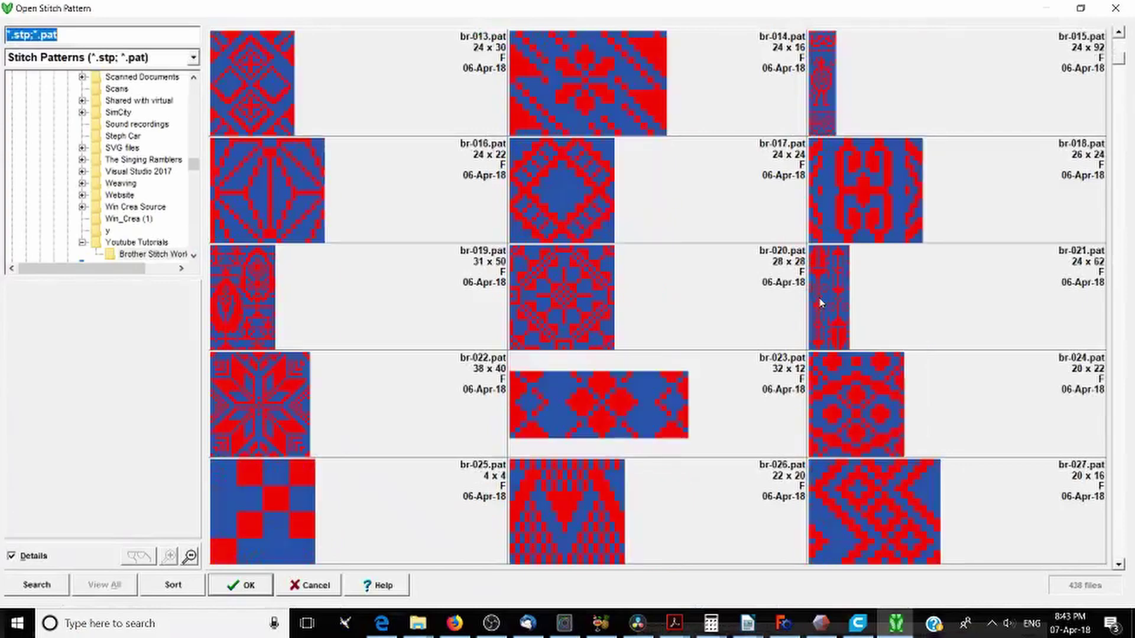
{"action": "scroll", "coordinate": [820, 303], "scroll_direction": "down", "scroll_amount": 2}
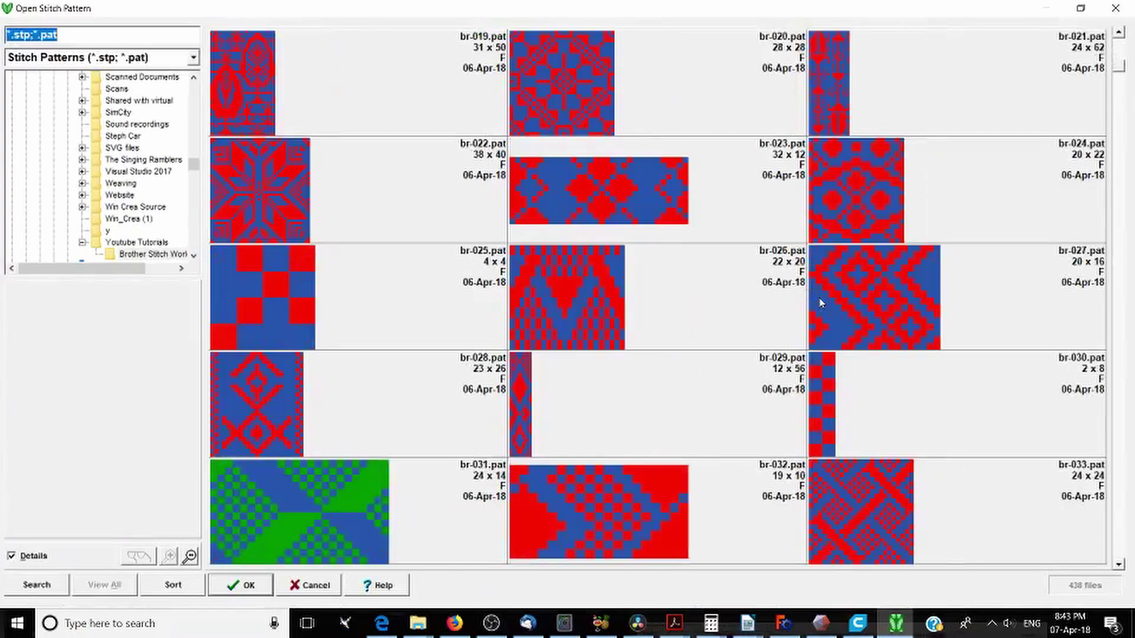
{"action": "scroll", "coordinate": [820, 303], "scroll_direction": "down", "scroll_amount": 6}
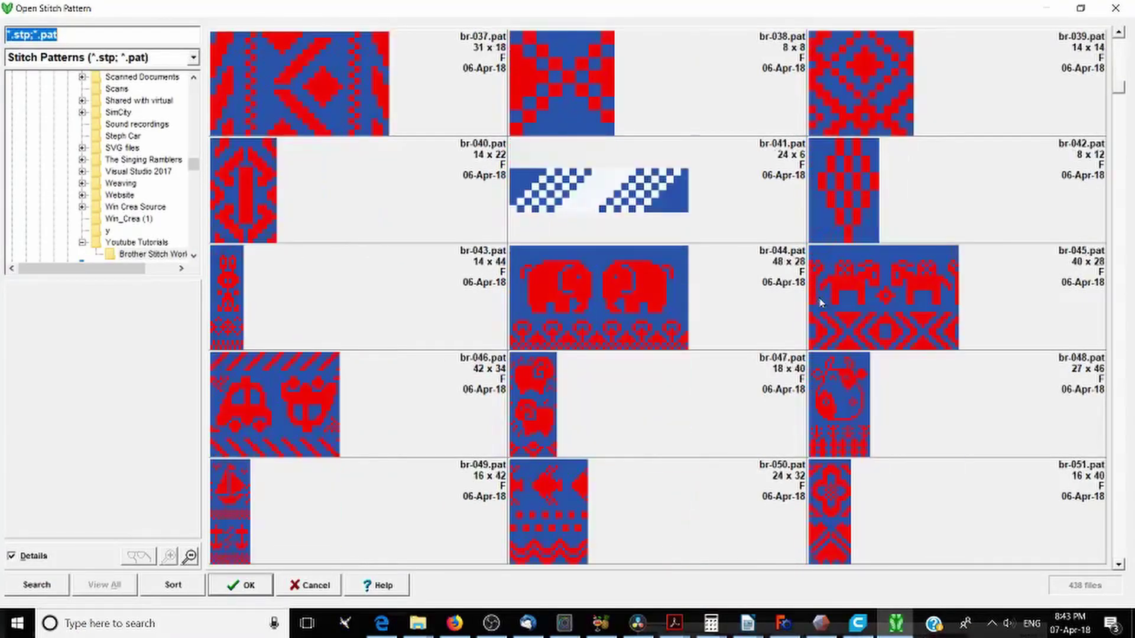
{"action": "scroll", "coordinate": [820, 303], "scroll_direction": "down", "scroll_amount": 5}
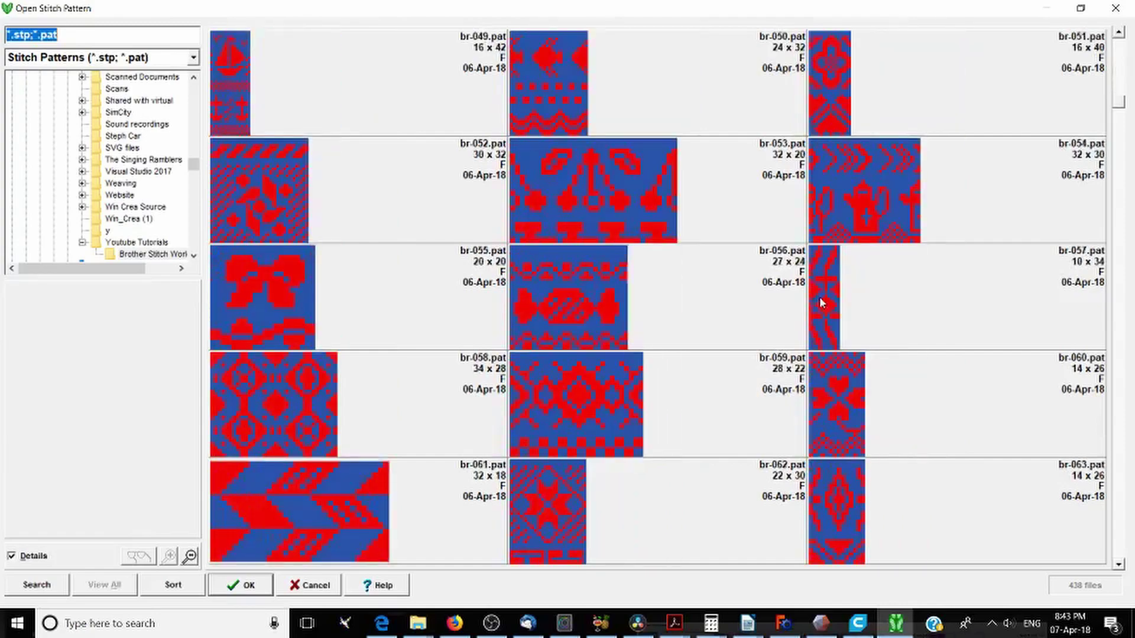
{"action": "scroll", "coordinate": [820, 303], "scroll_direction": "down", "scroll_amount": 5}
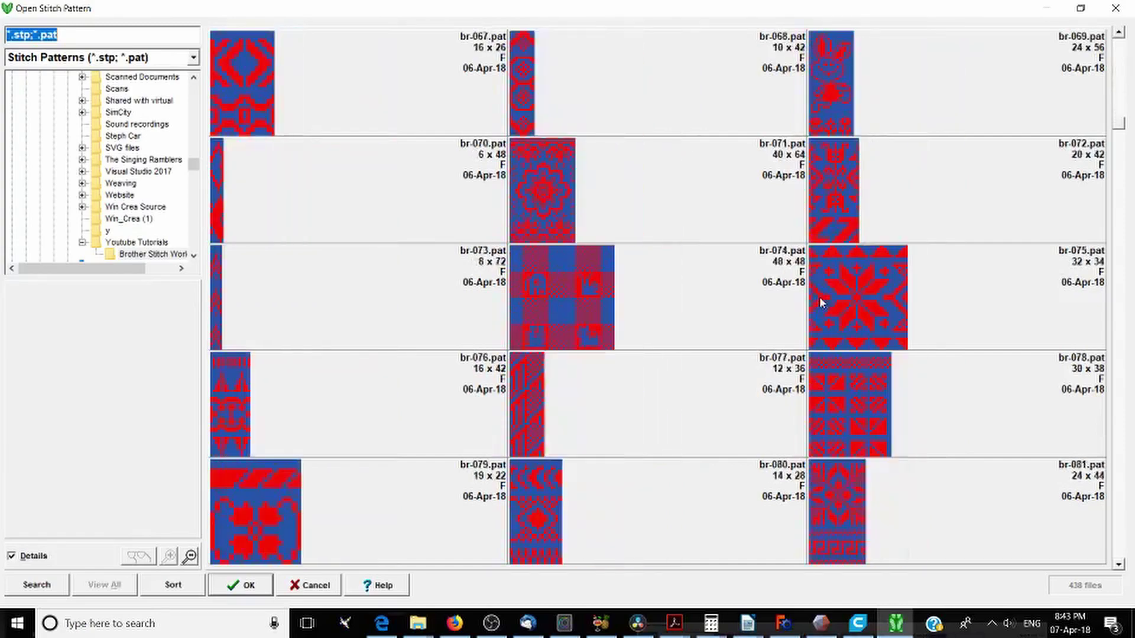
{"action": "scroll", "coordinate": [819, 301], "scroll_direction": "down", "scroll_amount": 6}
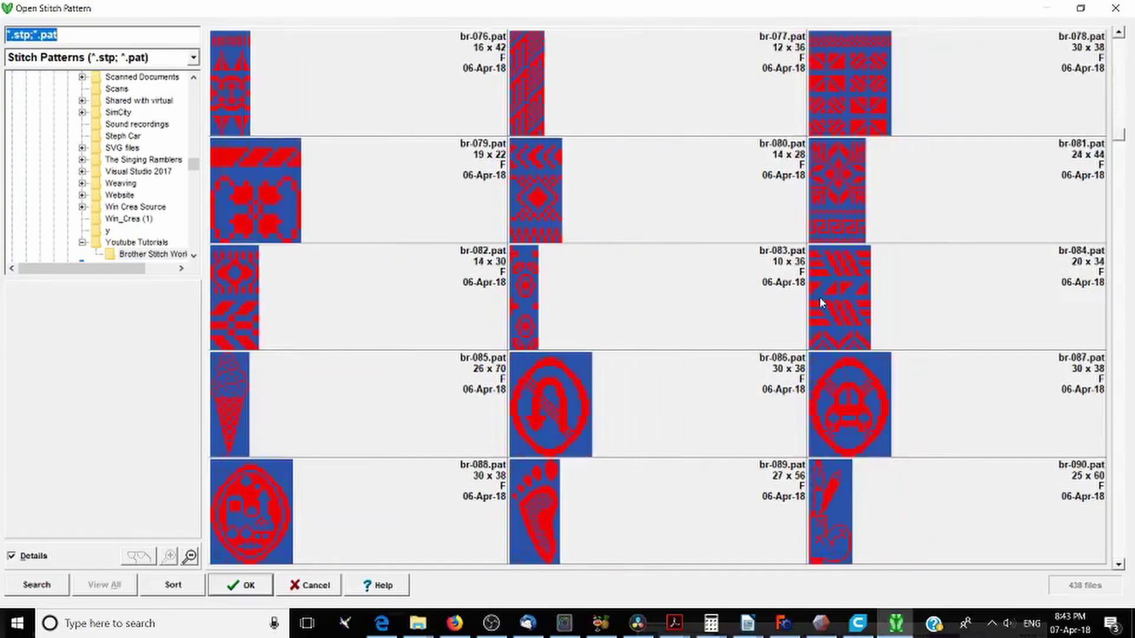
{"action": "scroll", "coordinate": [820, 302], "scroll_direction": "down", "scroll_amount": 20}
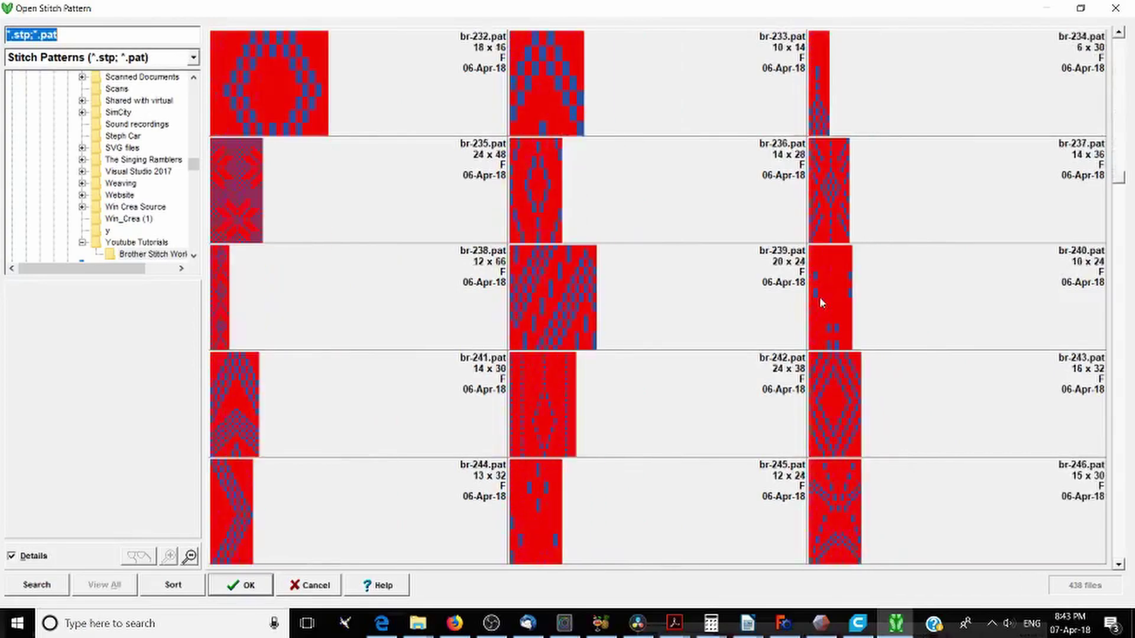
{"action": "scroll", "coordinate": [819, 303], "scroll_direction": "down", "scroll_amount": 5}
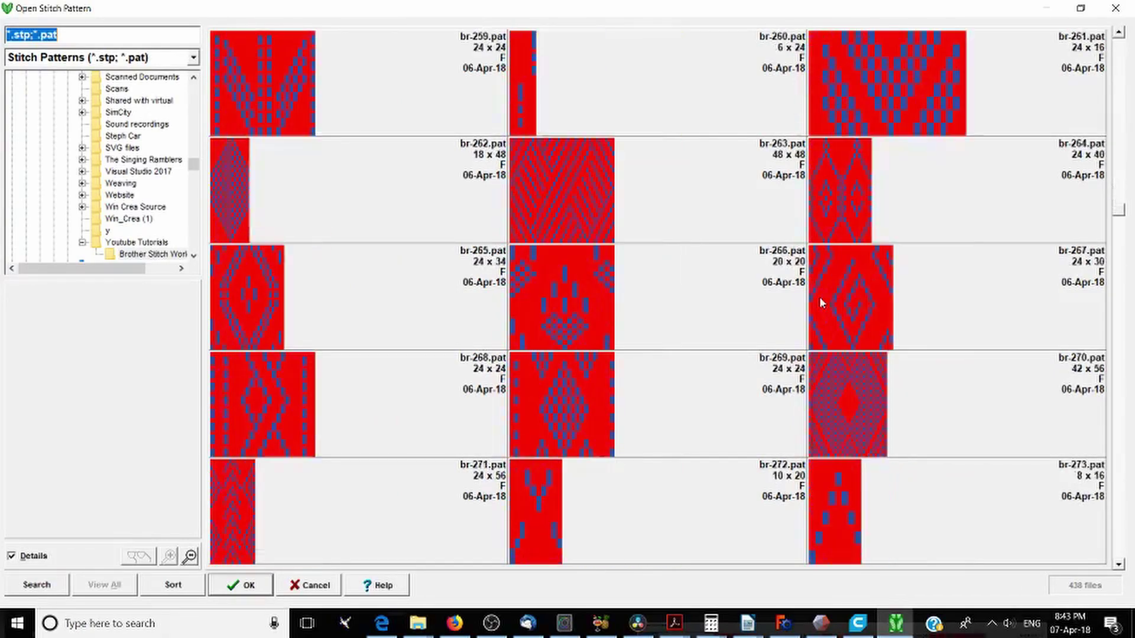
{"action": "scroll", "coordinate": [819, 302], "scroll_direction": "down", "scroll_amount": 5}
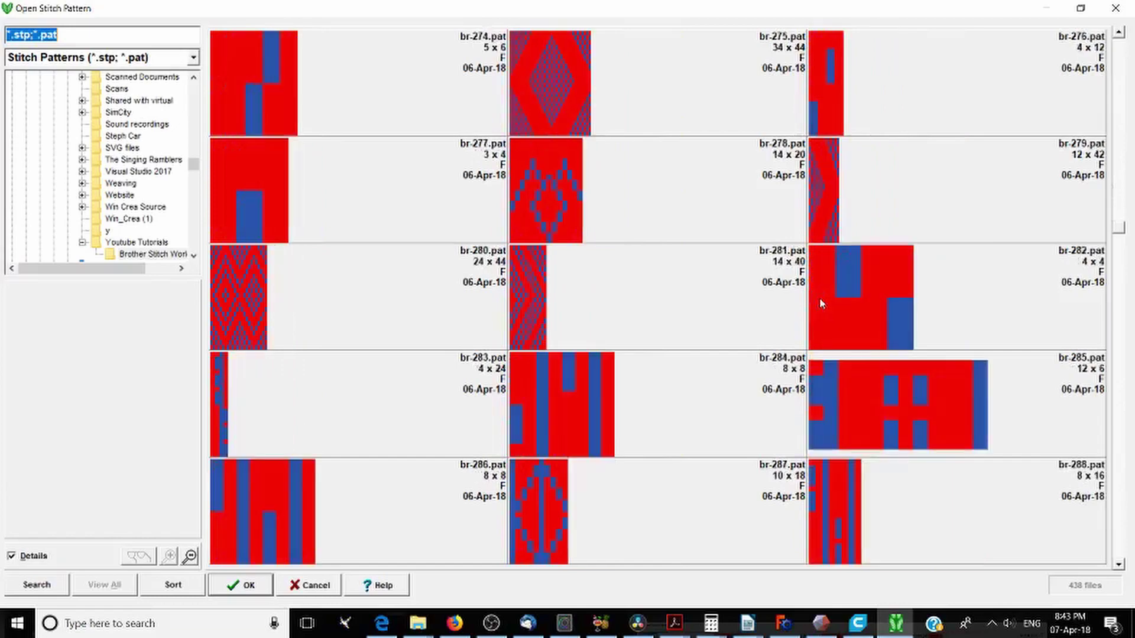
{"action": "scroll", "coordinate": [820, 303], "scroll_direction": "down", "scroll_amount": 2}
{"action": "scroll", "coordinate": [819, 303], "scroll_direction": "down", "scroll_amount": 3}
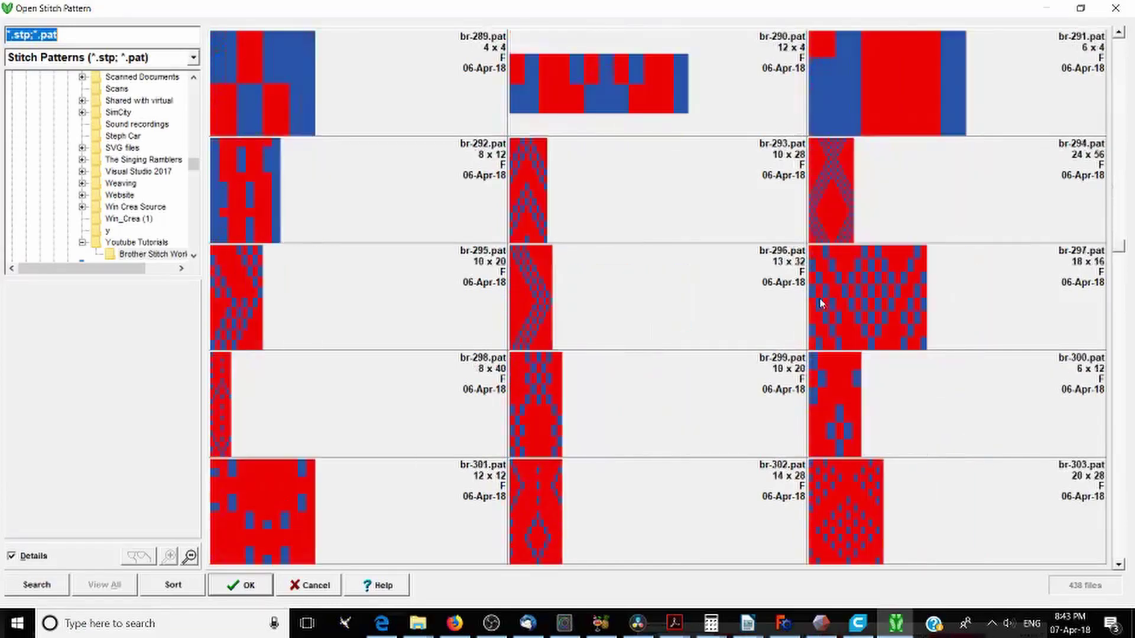
{"action": "scroll", "coordinate": [819, 303], "scroll_direction": "down", "scroll_amount": 6}
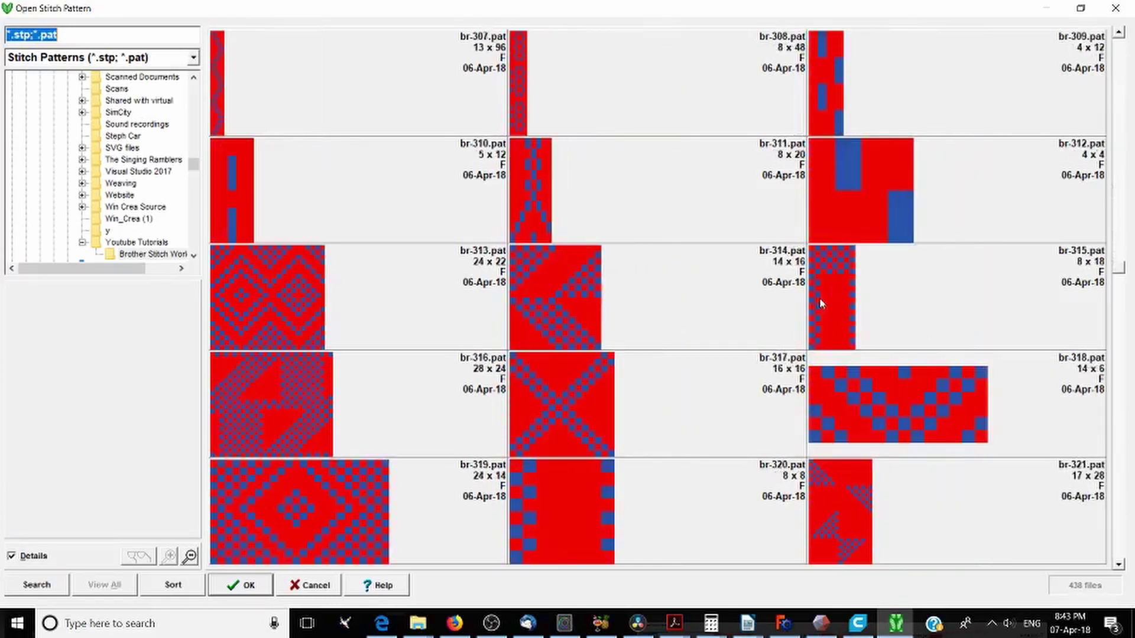
{"action": "scroll", "coordinate": [819, 303], "scroll_direction": "down", "scroll_amount": 7}
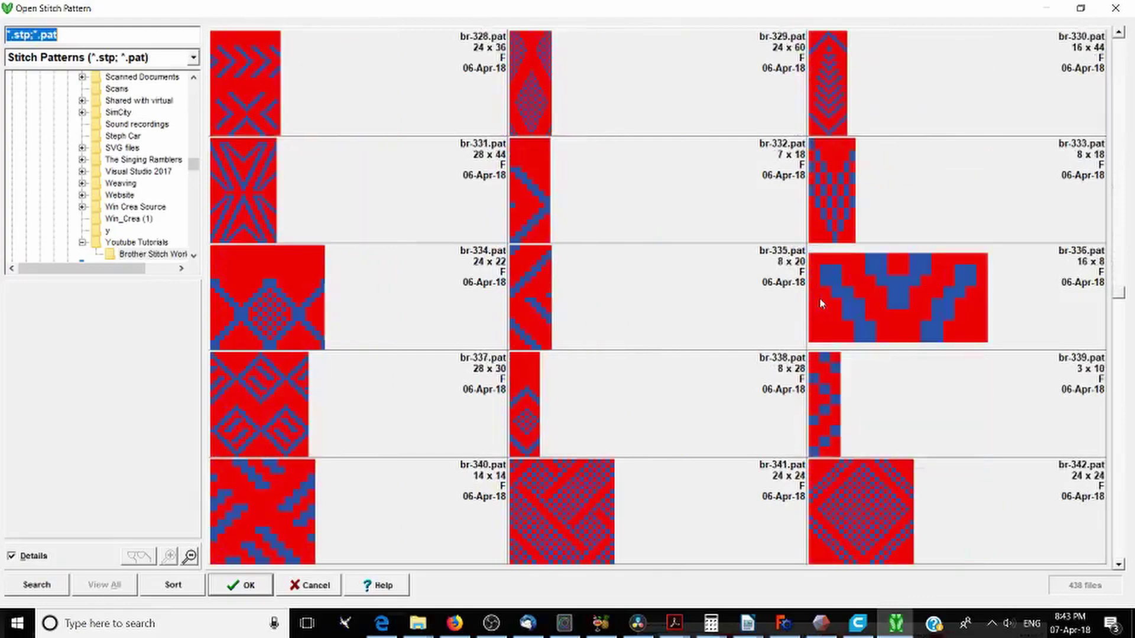
{"action": "scroll", "coordinate": [821, 304], "scroll_direction": "down", "scroll_amount": 10}
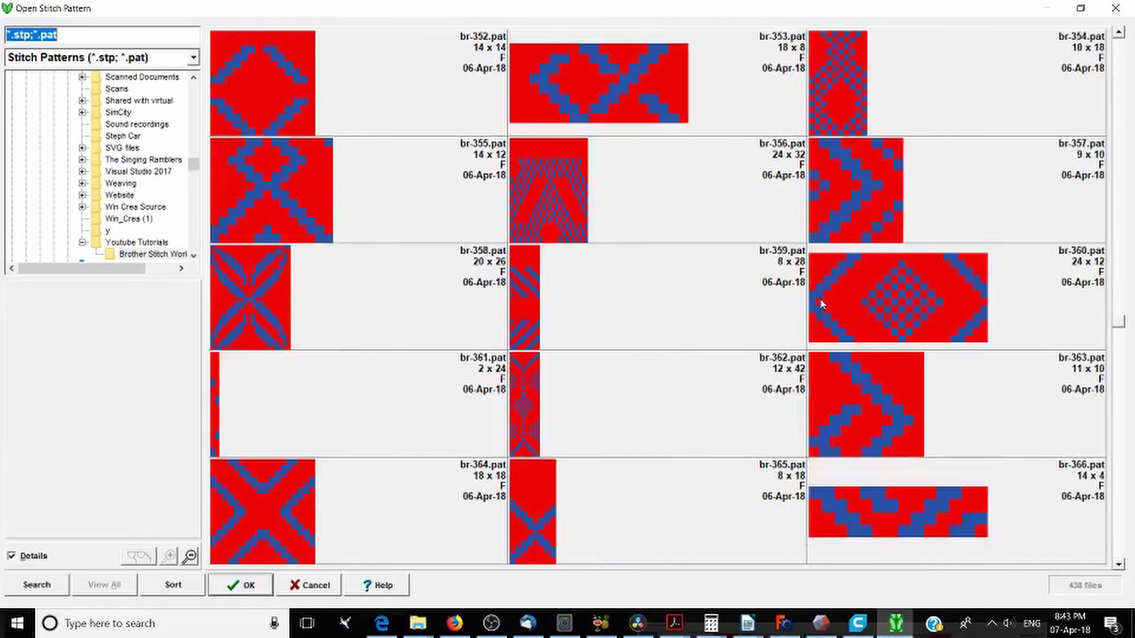
{"action": "scroll", "coordinate": [821, 304], "scroll_direction": "down", "scroll_amount": 2}
{"action": "scroll", "coordinate": [821, 304], "scroll_direction": "down", "scroll_amount": 2}
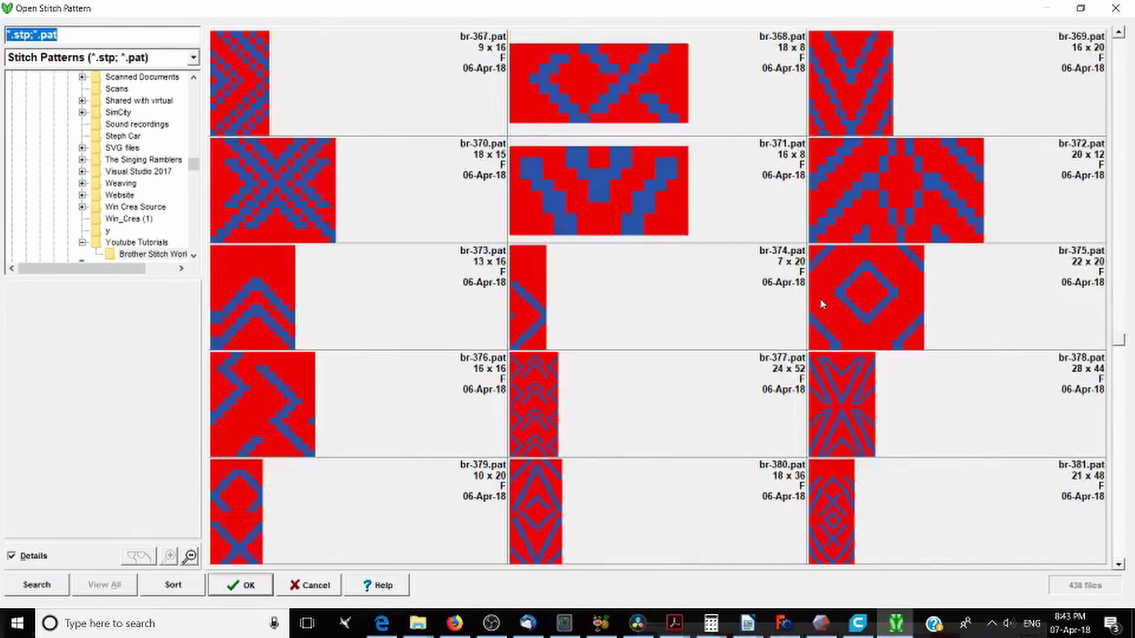
{"action": "scroll", "coordinate": [820, 304], "scroll_direction": "down", "scroll_amount": 7}
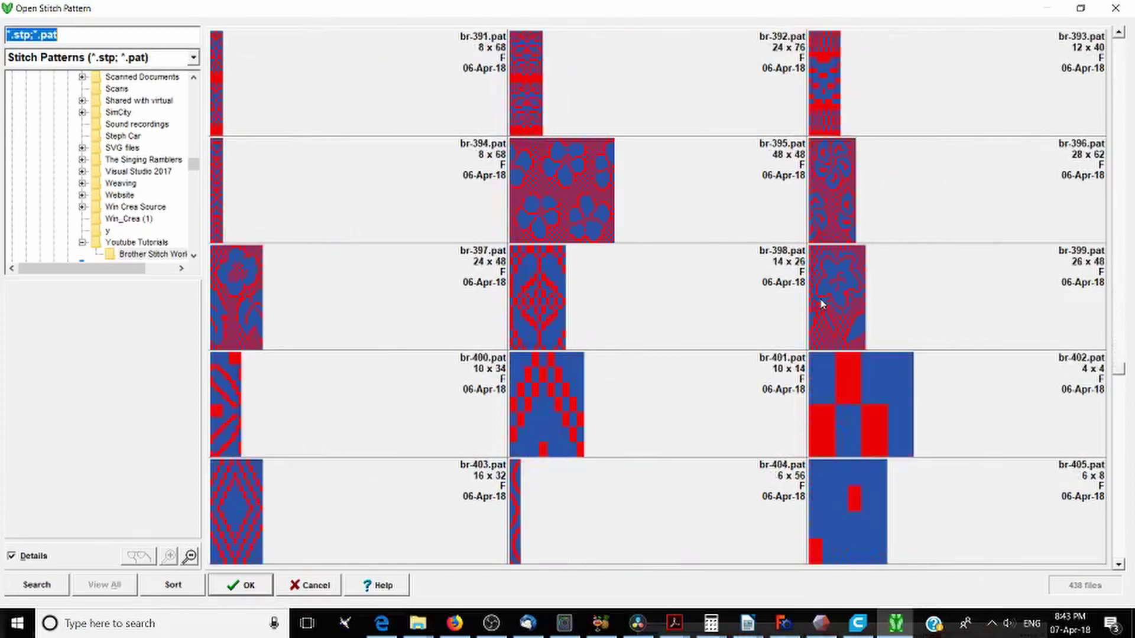
{"action": "scroll", "coordinate": [820, 304], "scroll_direction": "down", "scroll_amount": 1}
{"action": "left_click", "coordinate": [564, 182]}
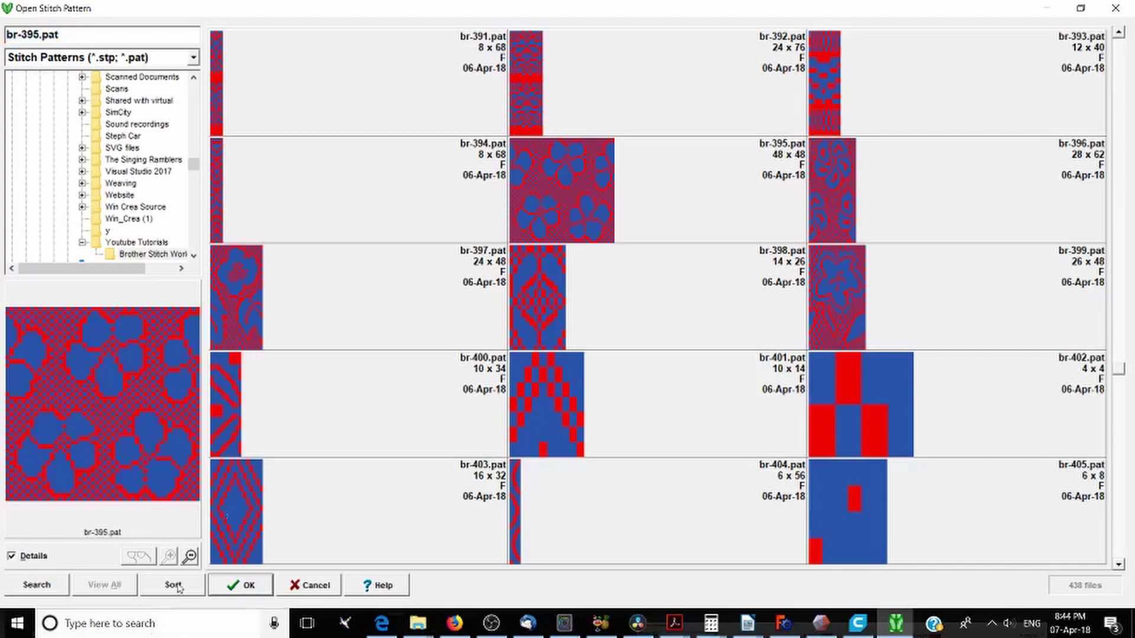
{"action": "left_click", "coordinate": [248, 586]}
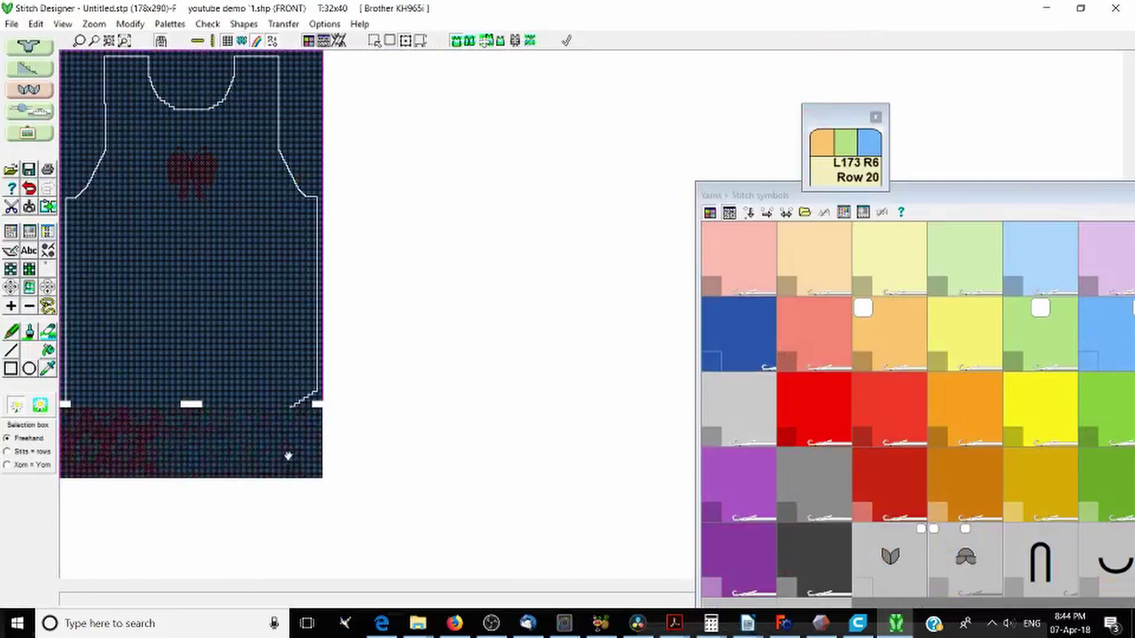
Raise the floral border to where the curved hem meets the side edge, and extend it down to the pattern's bottom edge
{"action": "left_click_drag", "start_coordinate": [188, 444], "coordinate": [211, 424]}
{"action": "left_click_drag", "start_coordinate": [191, 464], "coordinate": [186, 512]}
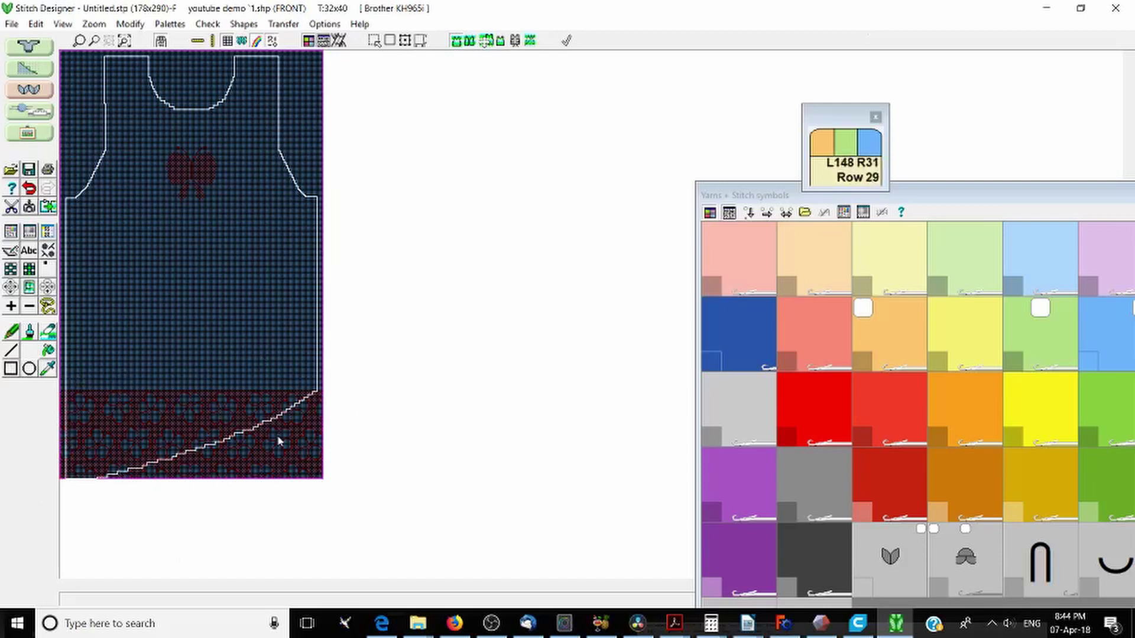
Import br-395.pat again as a second horizontal border for the FRONT's stitch pattern
{"action": "left_click", "coordinate": [35, 24]}
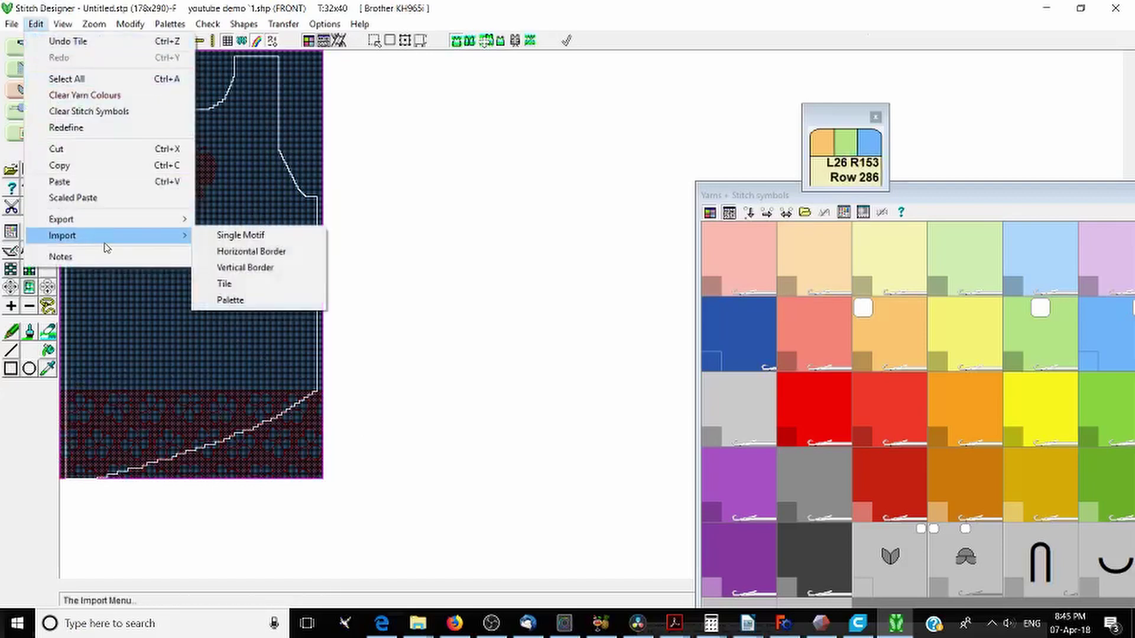
{"action": "mouse_move", "coordinate": [106, 235]}
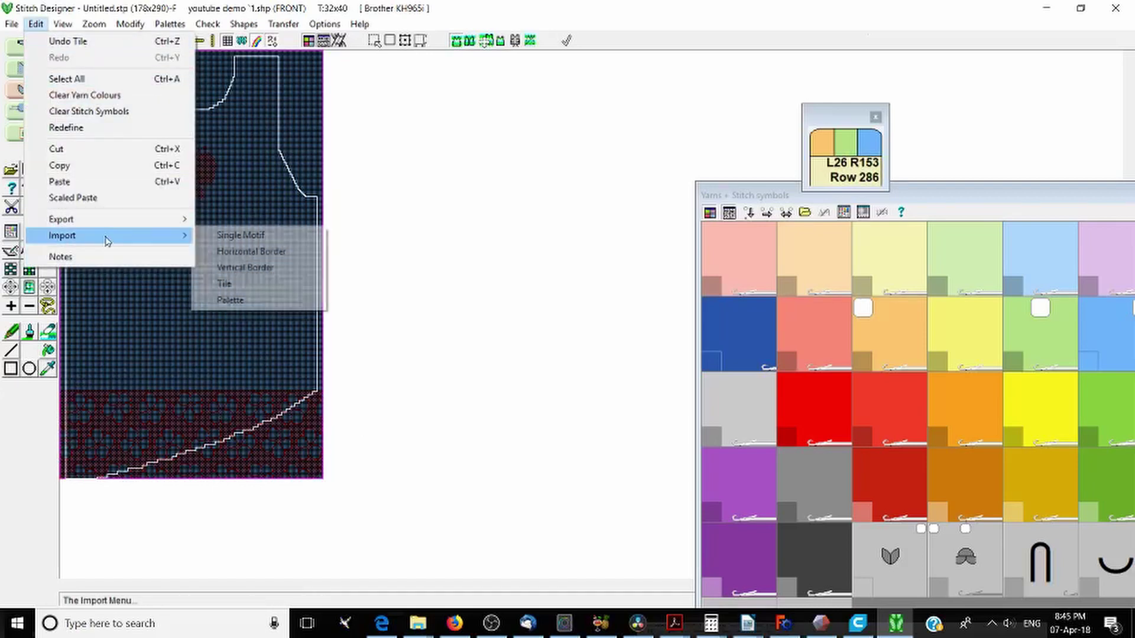
{"action": "left_click", "coordinate": [240, 253]}
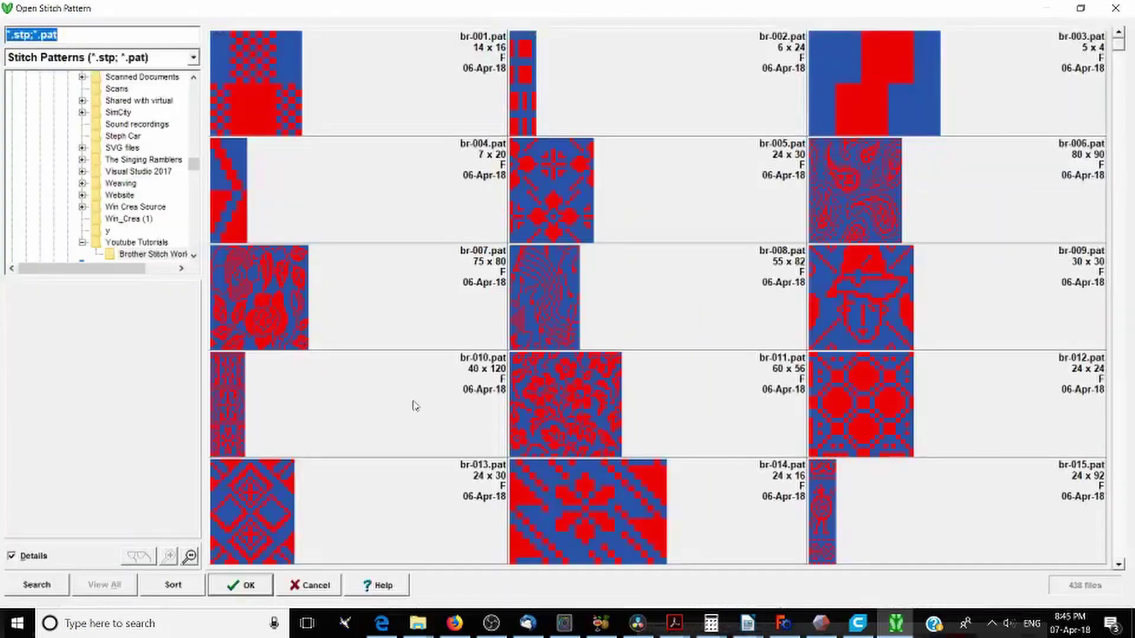
{"action": "scroll", "coordinate": [810, 201], "scroll_direction": "down", "scroll_amount": 1}
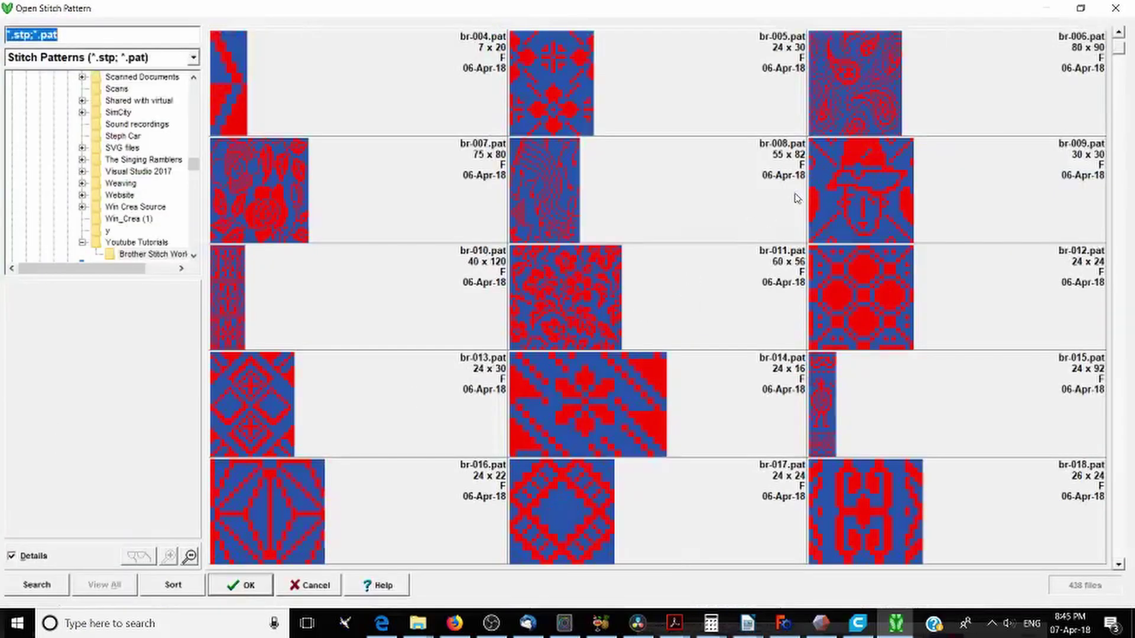
{"action": "scroll", "coordinate": [798, 199], "scroll_direction": "down", "scroll_amount": 2}
{"action": "scroll", "coordinate": [798, 199], "scroll_direction": "down", "scroll_amount": 15}
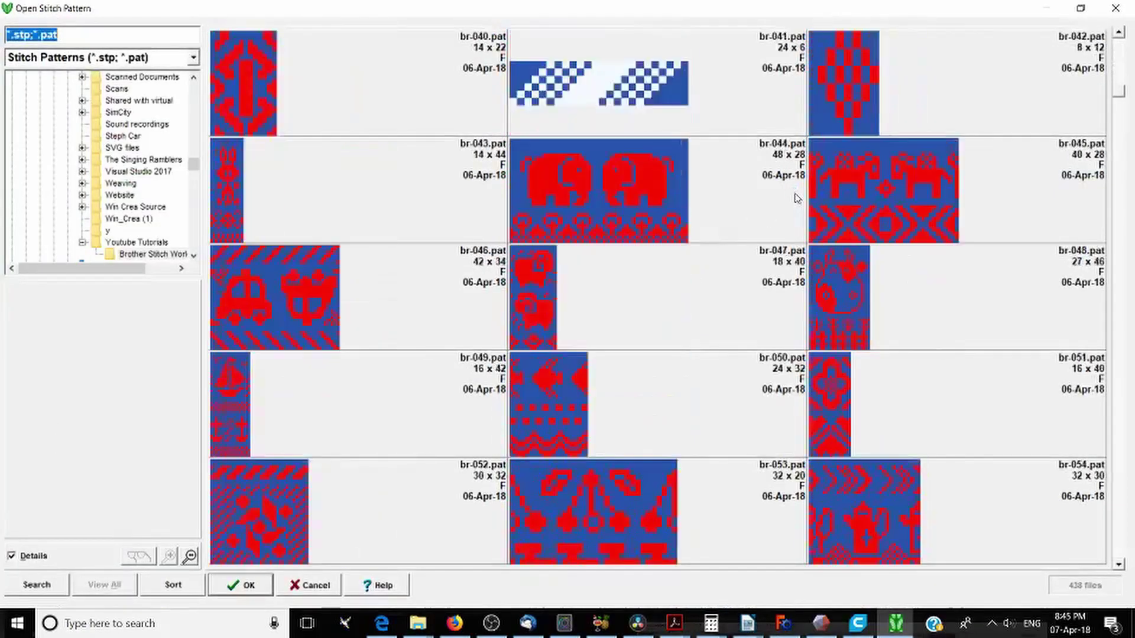
{"action": "scroll", "coordinate": [798, 199], "scroll_direction": "down", "scroll_amount": 12}
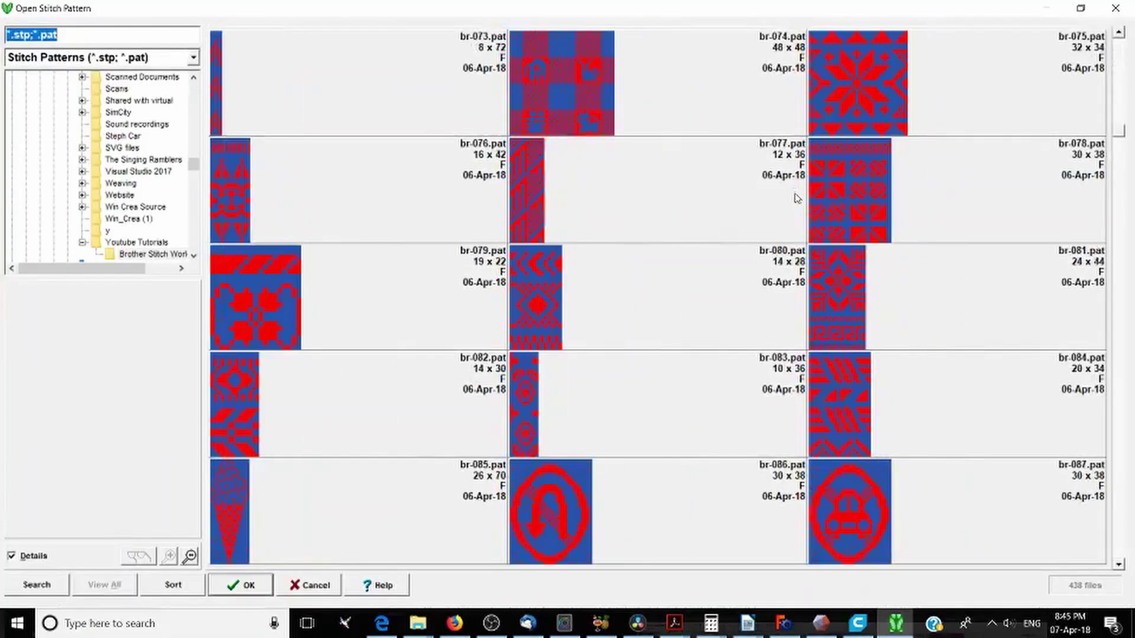
{"action": "scroll", "coordinate": [797, 198], "scroll_direction": "down", "scroll_amount": 17}
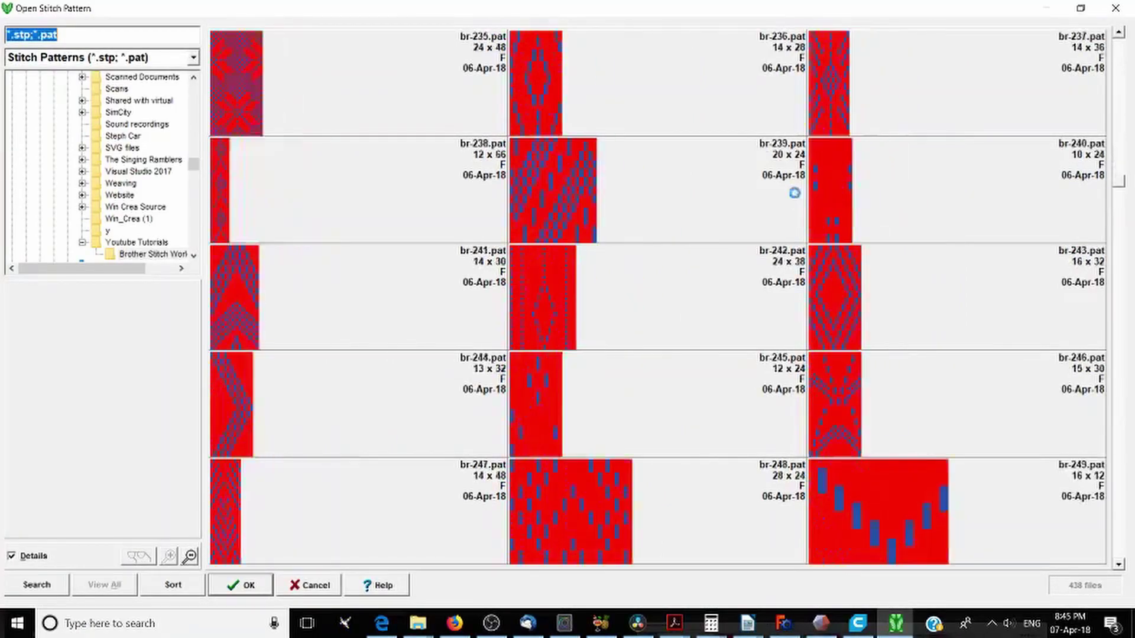
{"action": "scroll", "coordinate": [797, 198], "scroll_direction": "down", "scroll_amount": 14}
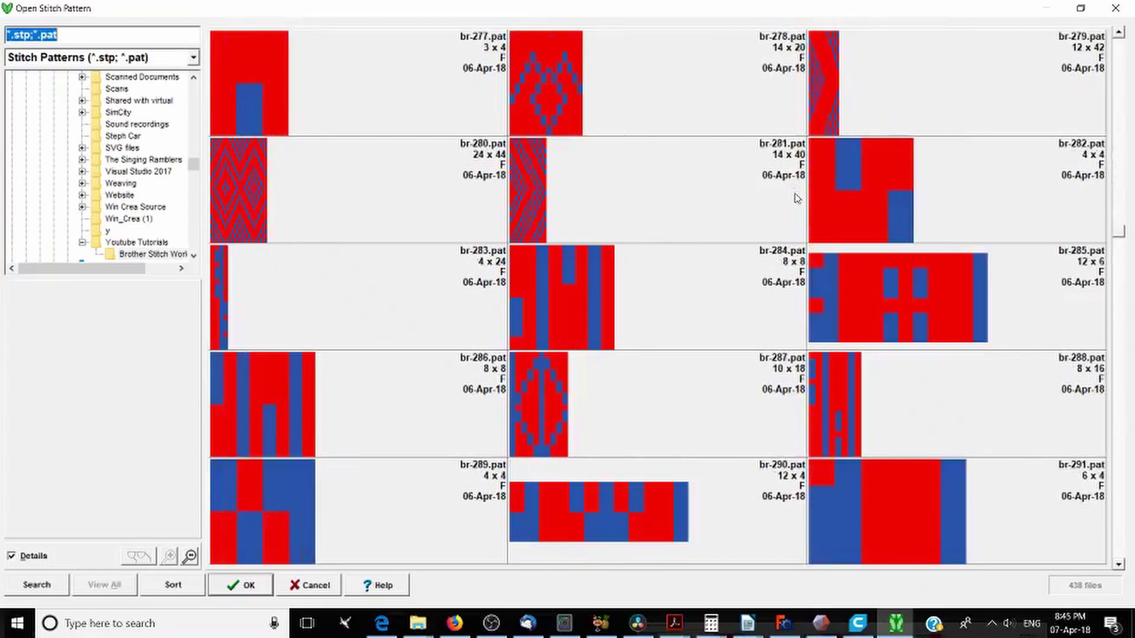
{"action": "scroll", "coordinate": [797, 199], "scroll_direction": "down", "scroll_amount": 20}
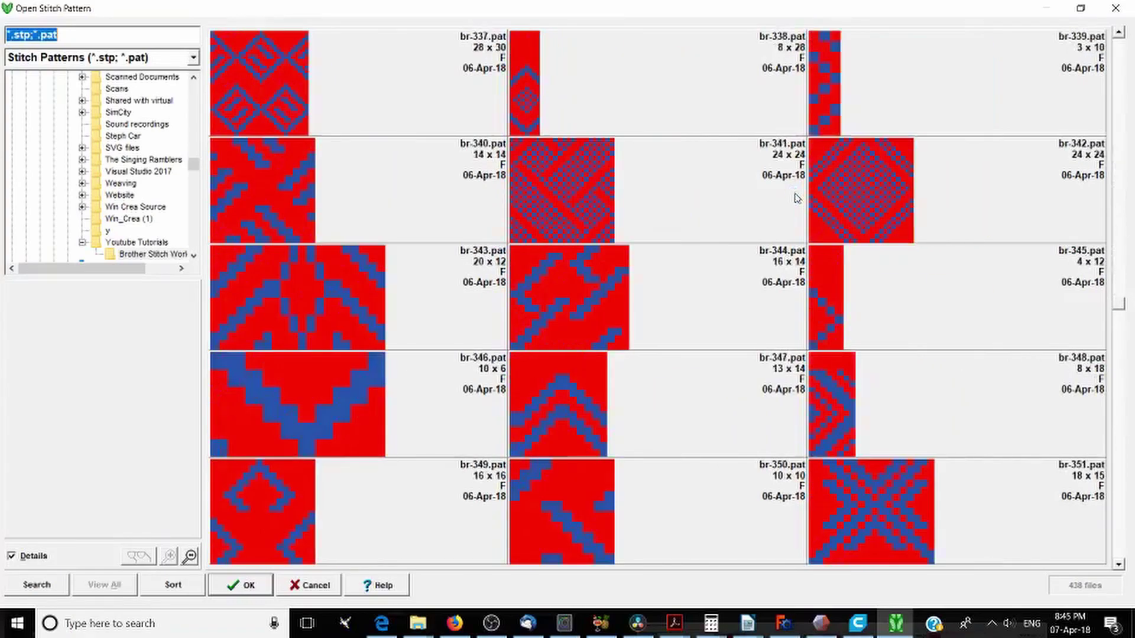
{"action": "scroll", "coordinate": [797, 199], "scroll_direction": "down", "scroll_amount": 3}
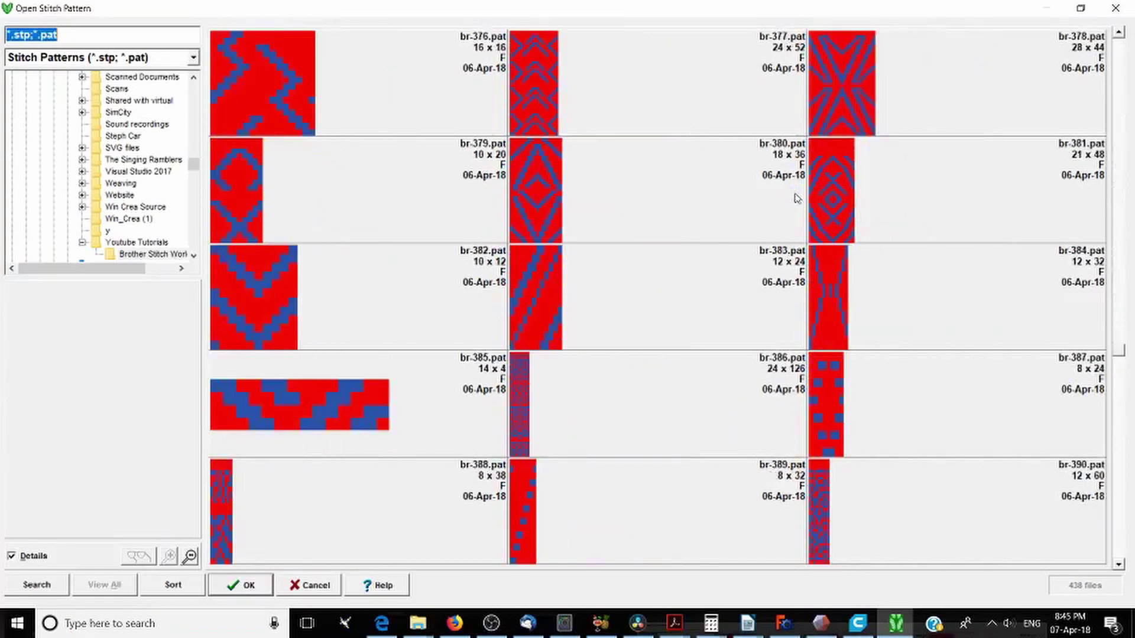
{"action": "scroll", "coordinate": [798, 199], "scroll_direction": "down", "scroll_amount": 10}
{"action": "scroll", "coordinate": [800, 198], "scroll_direction": "up", "scroll_amount": 5}
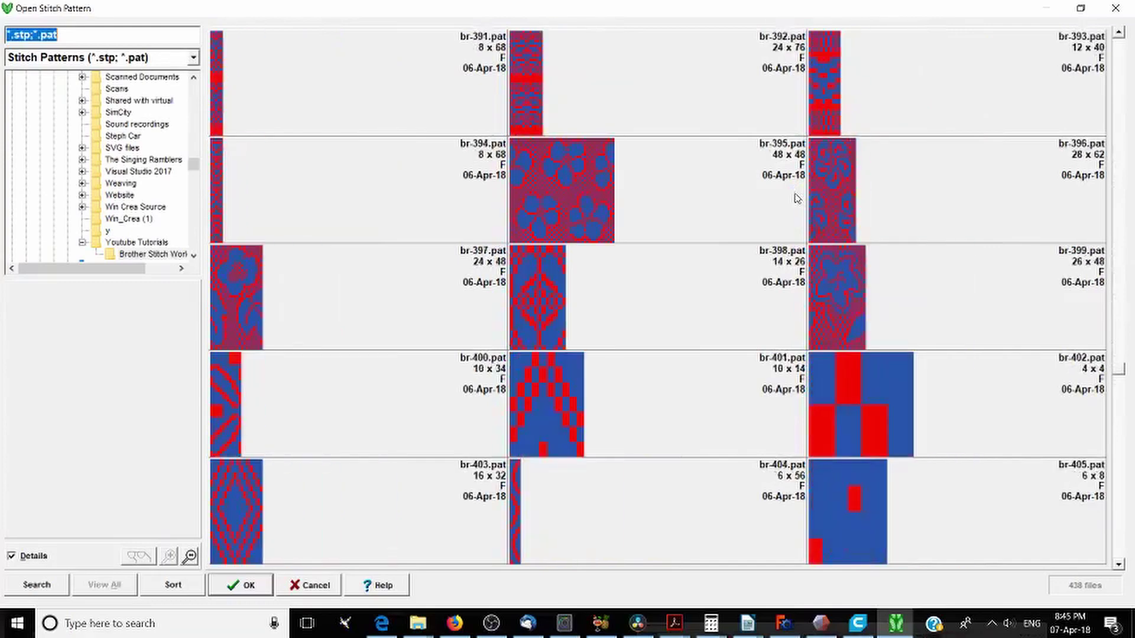
{"action": "double_click", "coordinate": [535, 199]}
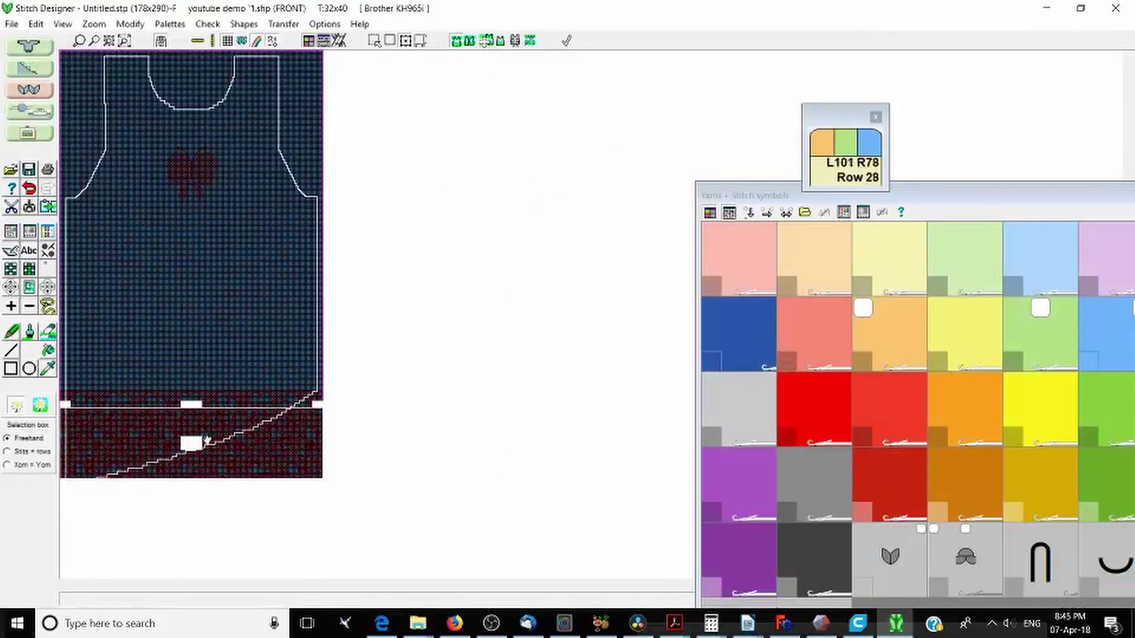
Place the second floral border directly above the first one, and move the yarn palette while inspecting the borders up close
{"action": "left_click_drag", "start_coordinate": [206, 440], "coordinate": [190, 353]}
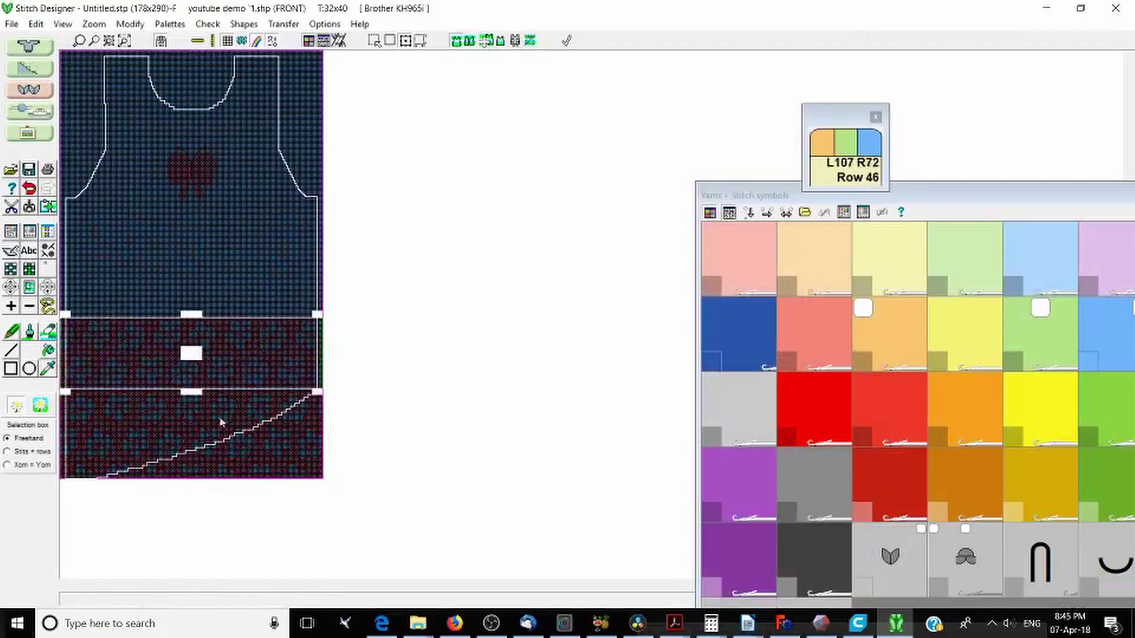
{"action": "scroll", "coordinate": [222, 424], "scroll_direction": "up", "scroll_amount": 4}
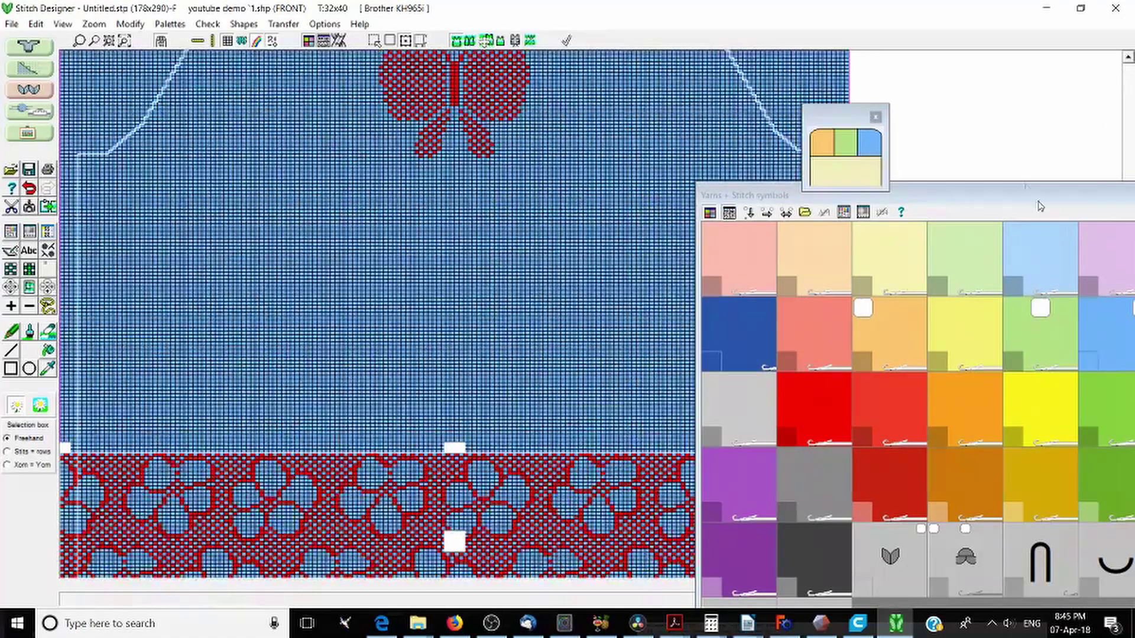
{"action": "left_click_drag", "start_coordinate": [1040, 207], "coordinate": [652, 51]}
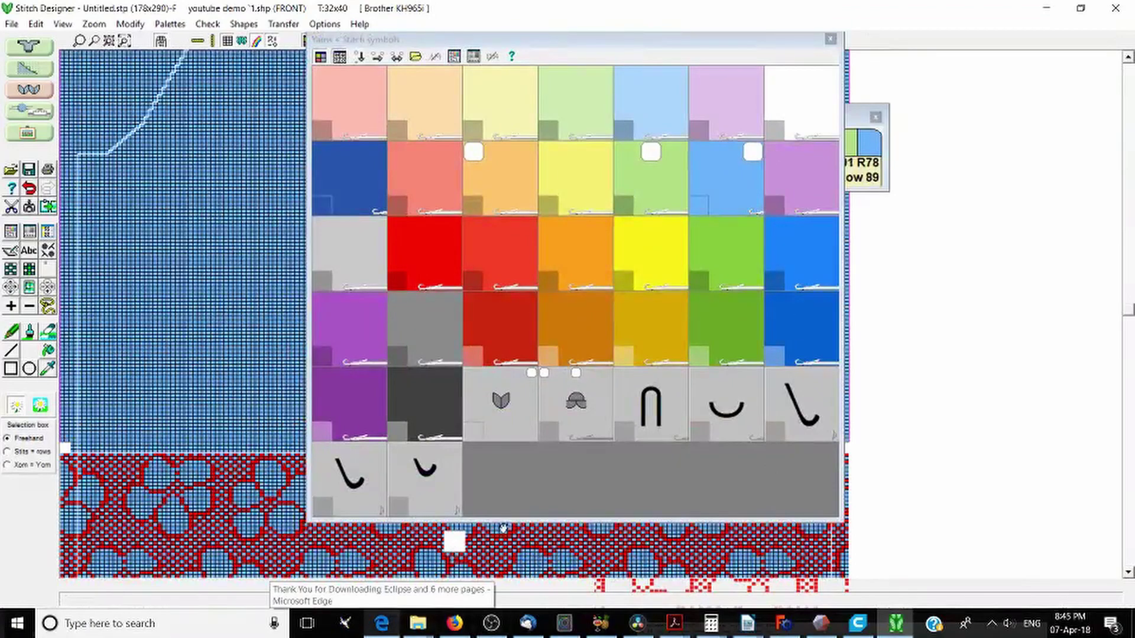
Reduce the yarn palette's height, nudge the second floral border down against the first one, and fix it in place
{"action": "left_click_drag", "start_coordinate": [503, 523], "coordinate": [518, 219]}
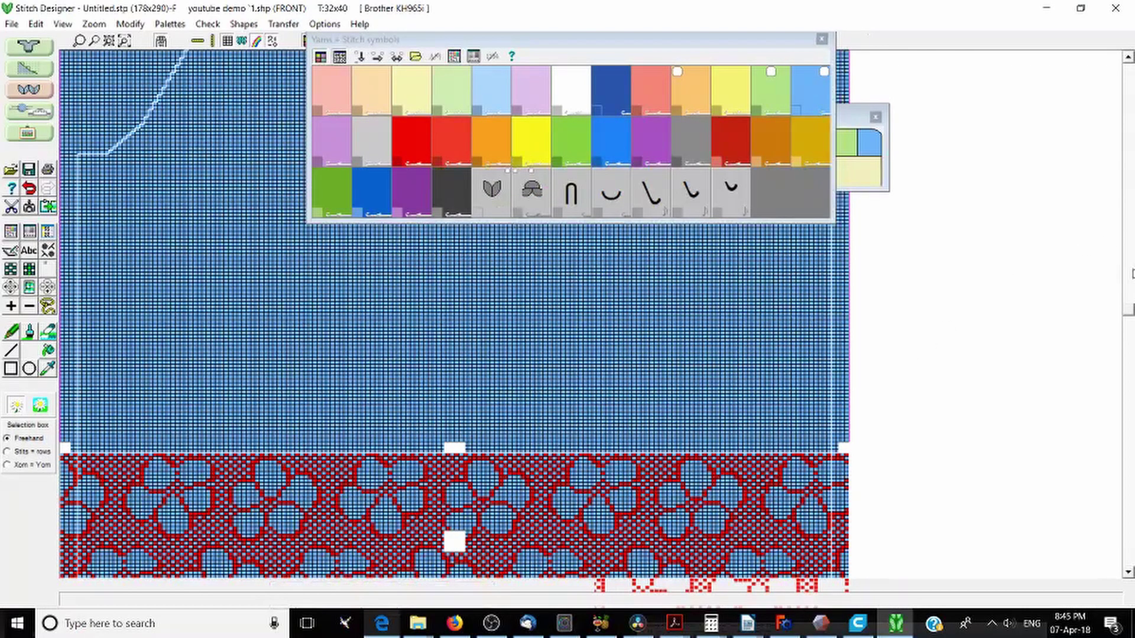
{"action": "scroll", "coordinate": [454, 313], "scroll_direction": "down", "scroll_amount": 3}
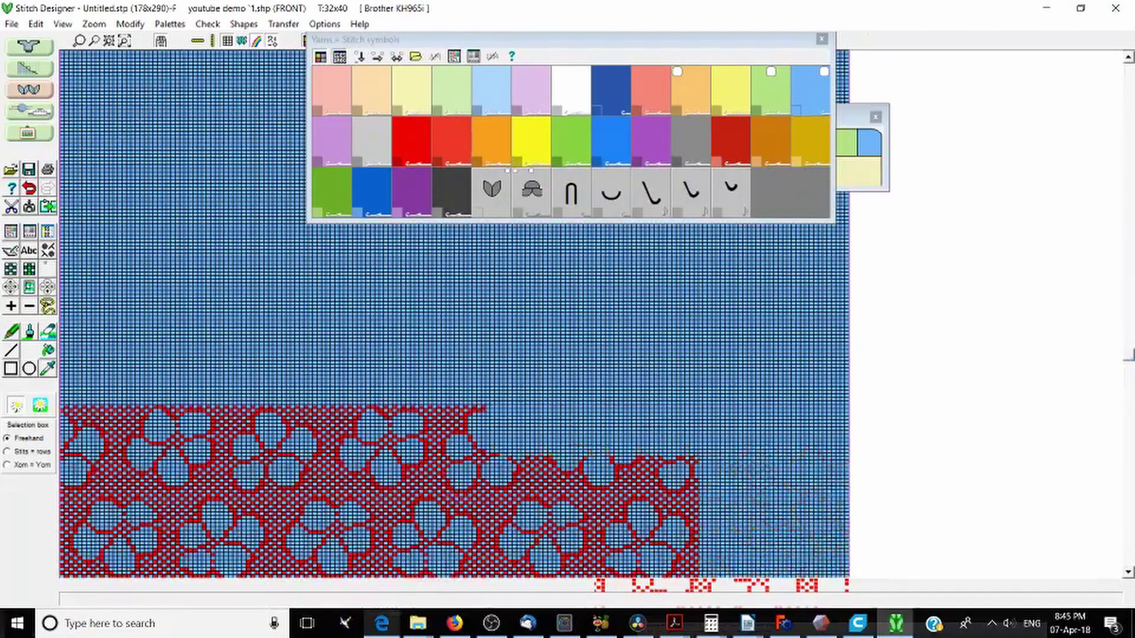
{"action": "left_click_drag", "start_coordinate": [1129, 361], "coordinate": [1130, 397]}
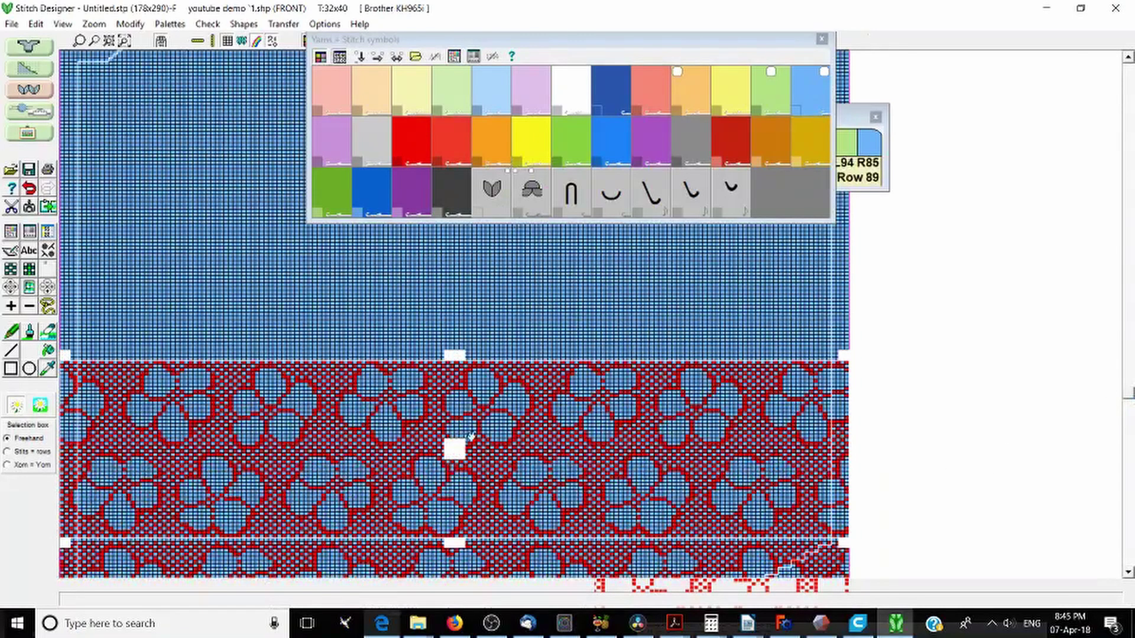
{"action": "left_click_drag", "start_coordinate": [462, 448], "coordinate": [463, 453]}
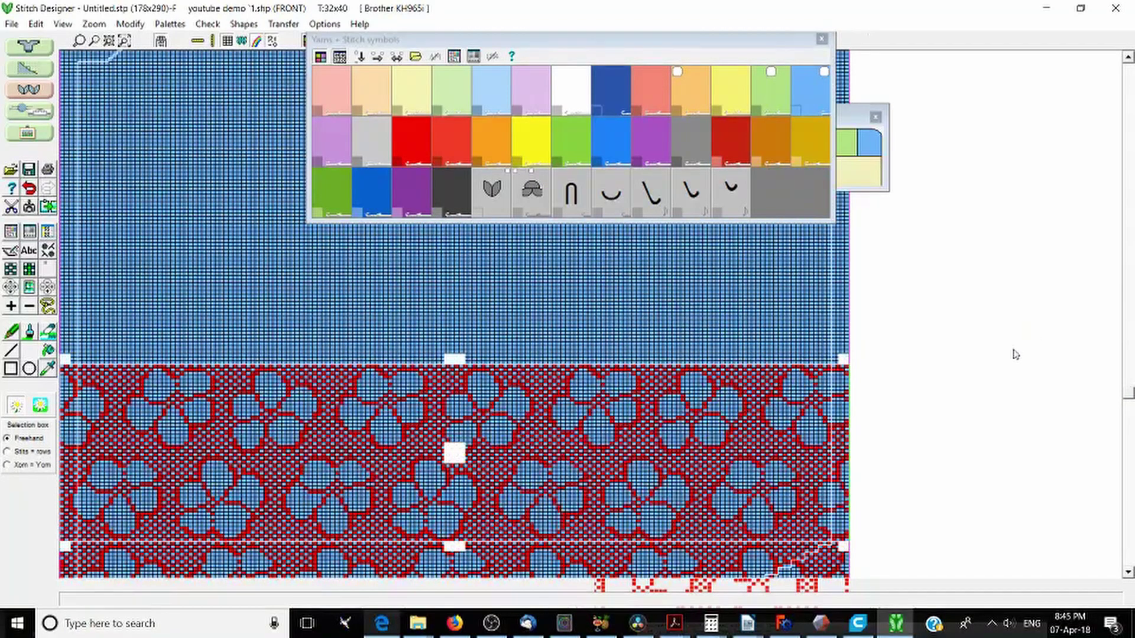
{"action": "left_click", "coordinate": [1005, 371]}
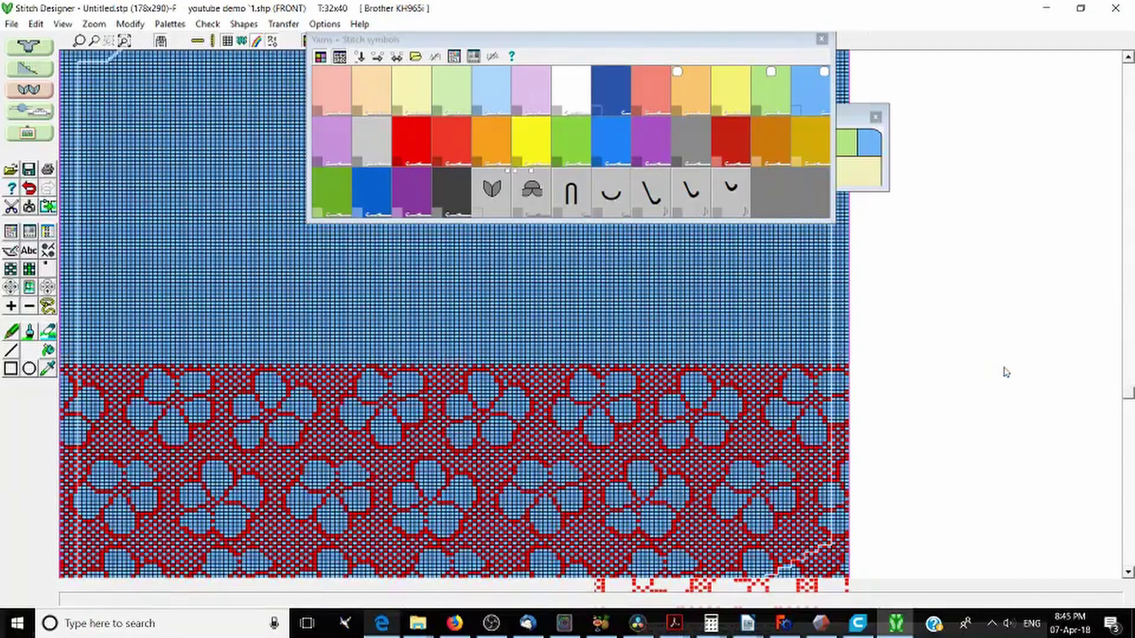
Select the second floral border and double its height with the vertical stretch variation, clearing the selection at the end
{"action": "left_click_drag", "start_coordinate": [385, 39], "coordinate": [585, 38]}
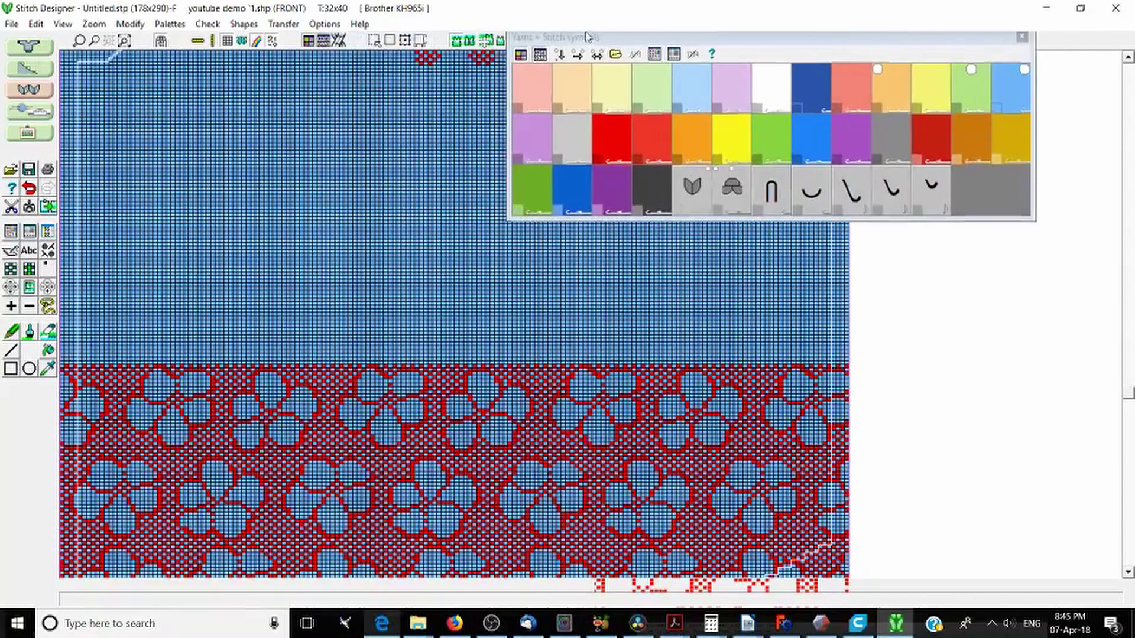
{"action": "left_click", "coordinate": [391, 40]}
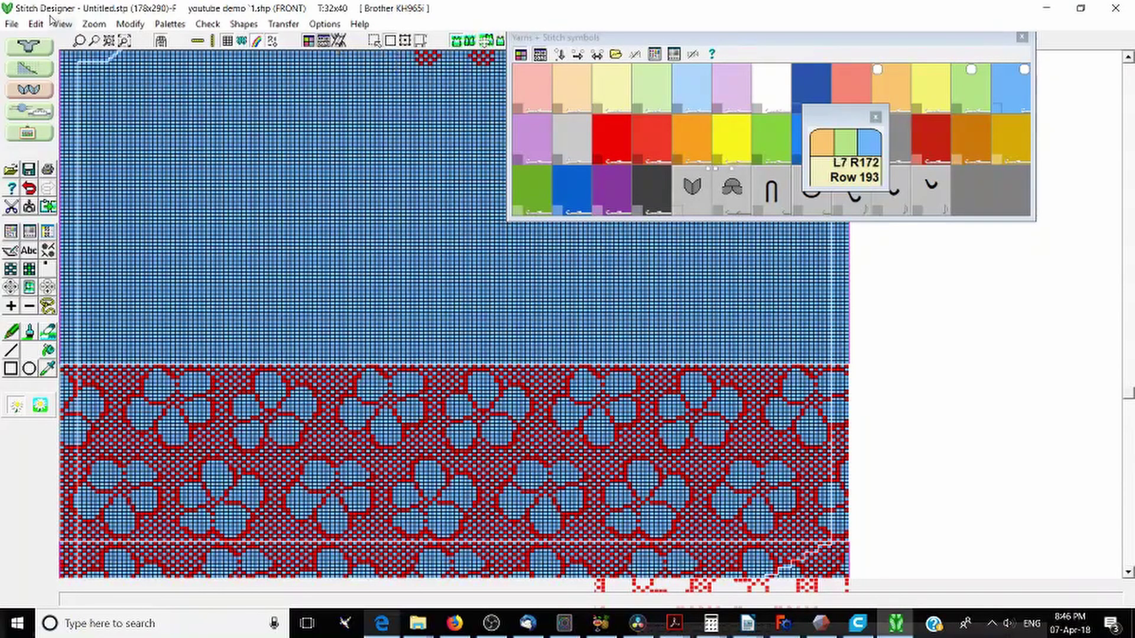
{"action": "left_click", "coordinate": [132, 25]}
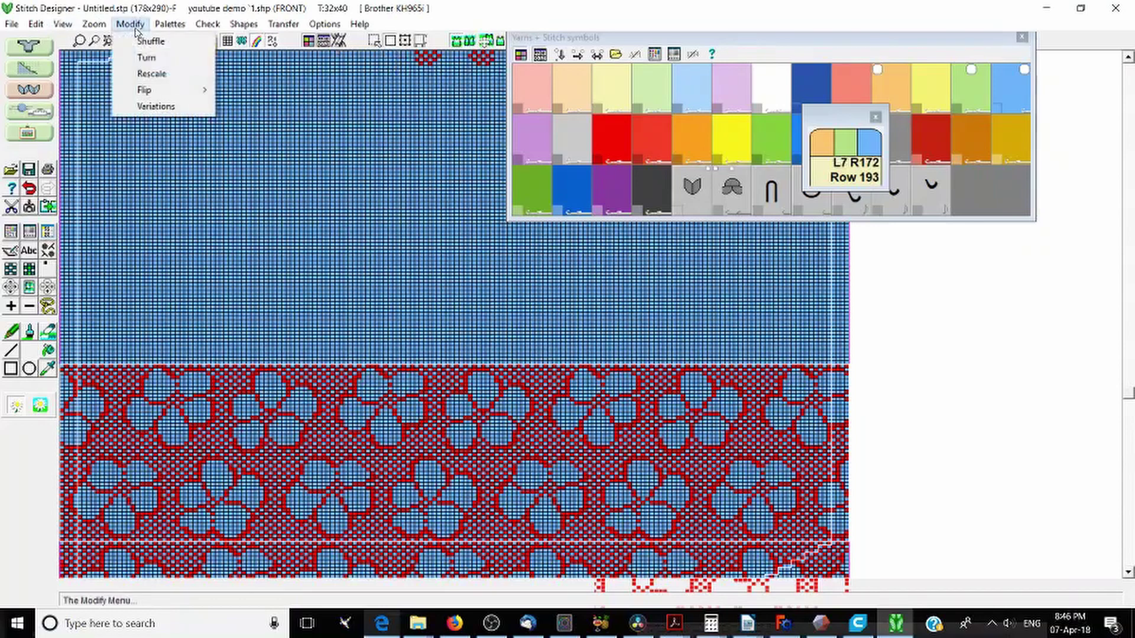
{"action": "left_click", "coordinate": [160, 114]}
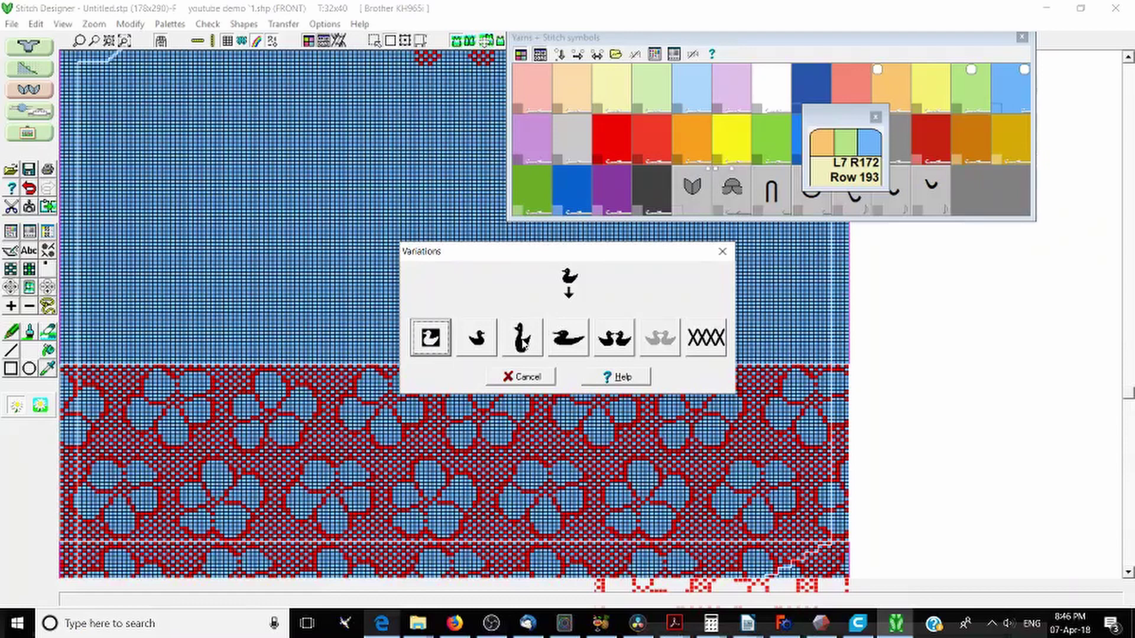
{"action": "left_click", "coordinate": [525, 351]}
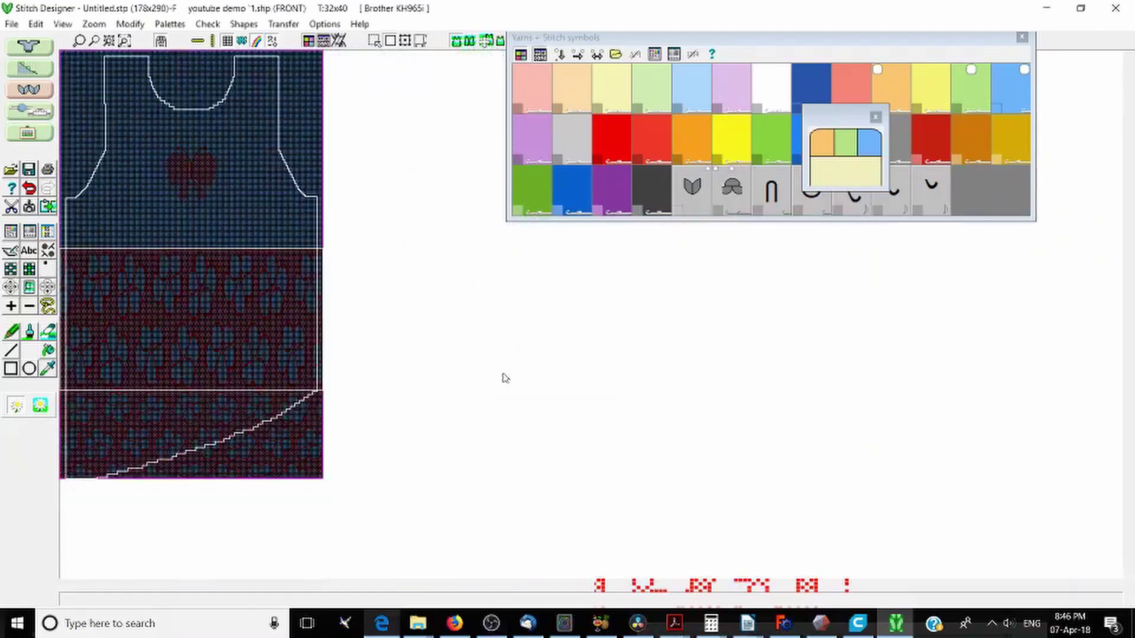
{"action": "scroll", "coordinate": [160, 544], "scroll_direction": "up", "scroll_amount": 3}
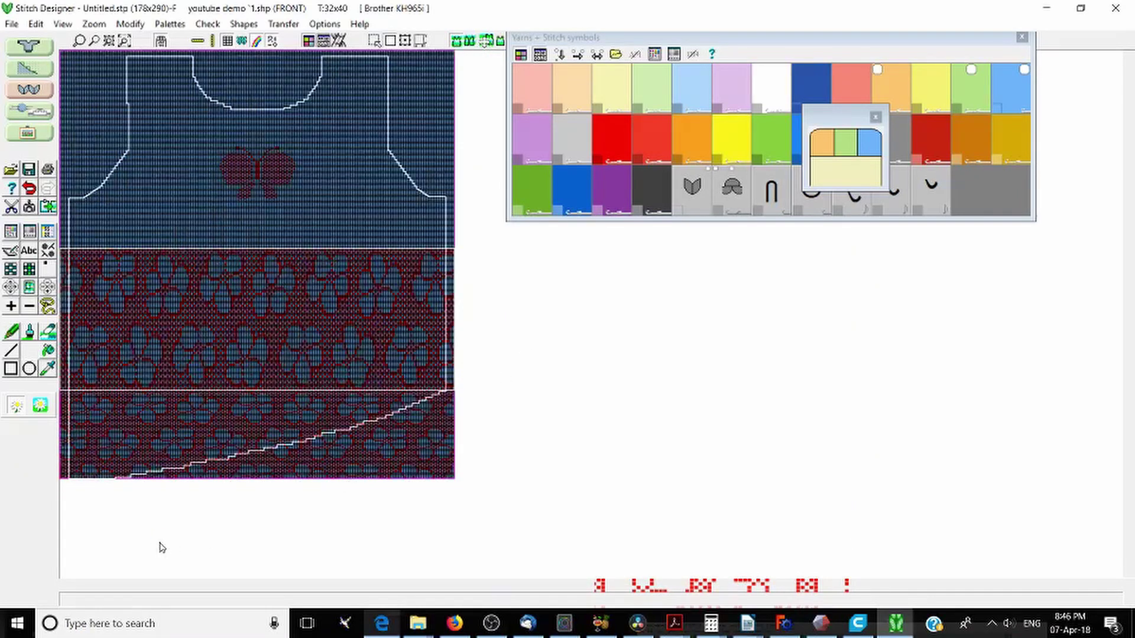
{"action": "scroll", "coordinate": [159, 544], "scroll_direction": "up", "scroll_amount": 1}
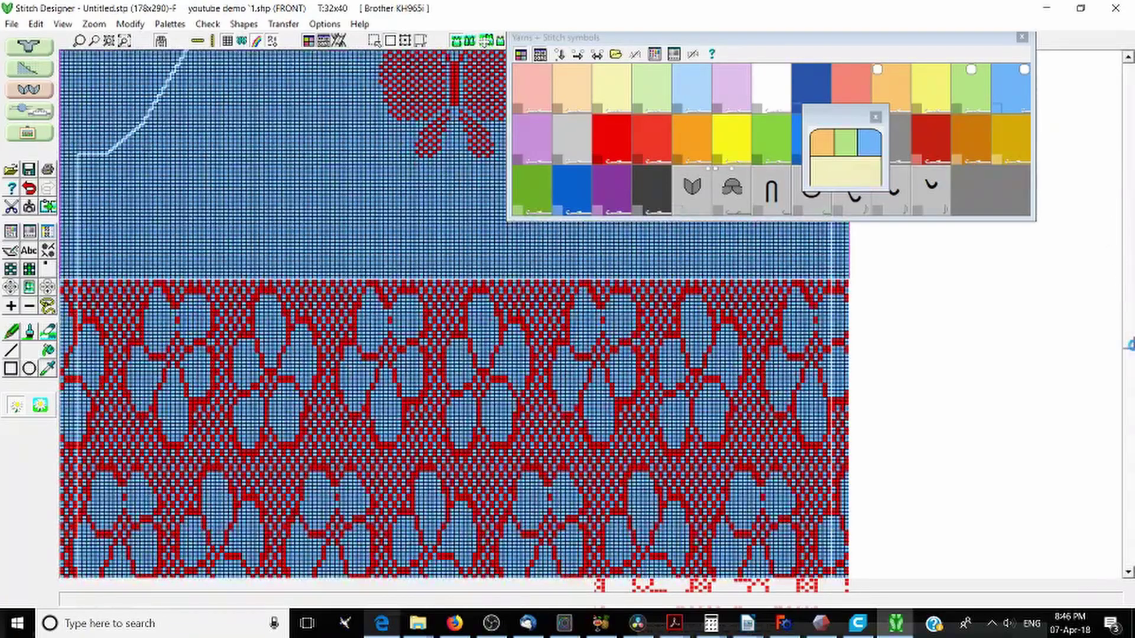
{"action": "scroll", "coordinate": [1129, 393], "scroll_direction": "down", "scroll_amount": 2}
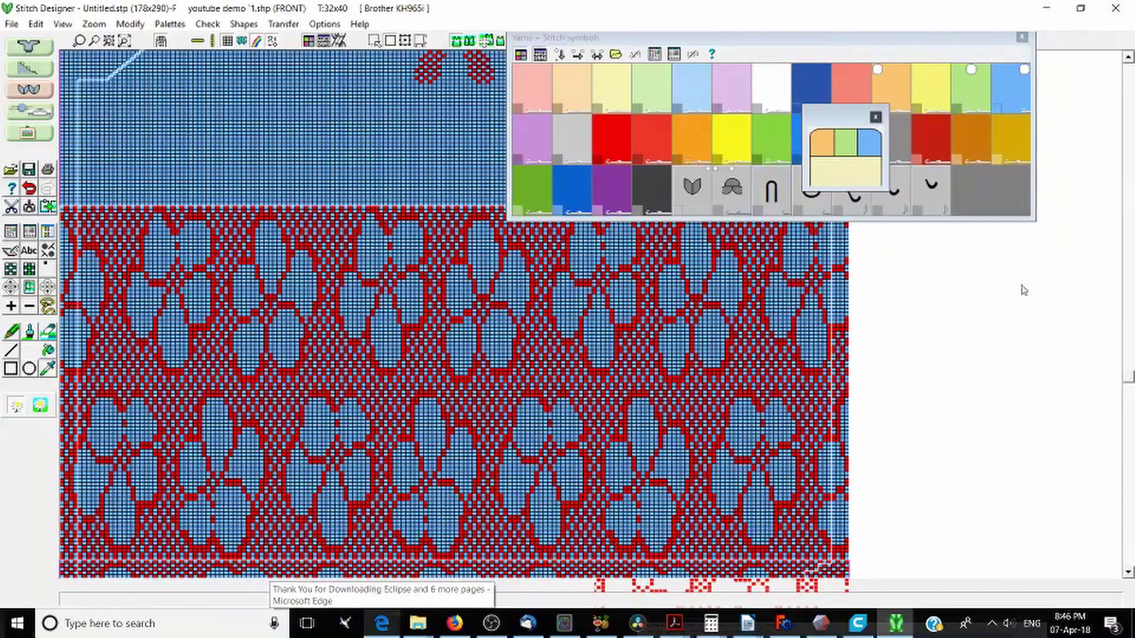
{"action": "scroll", "coordinate": [966, 302], "scroll_direction": "down", "scroll_amount": 2}
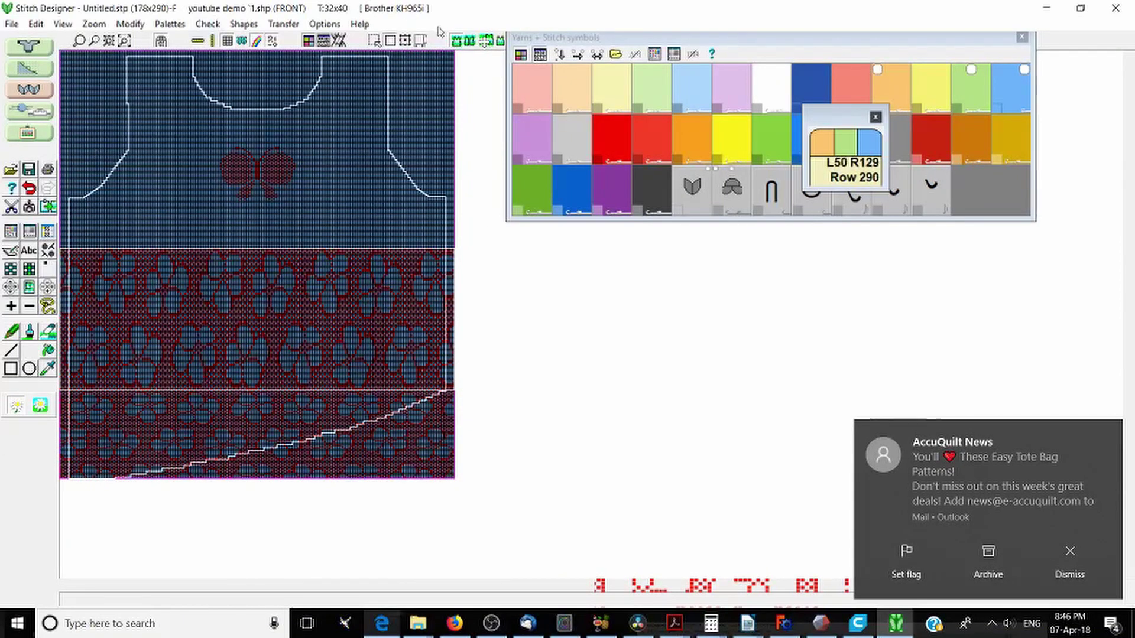
{"action": "left_click", "coordinate": [392, 43]}
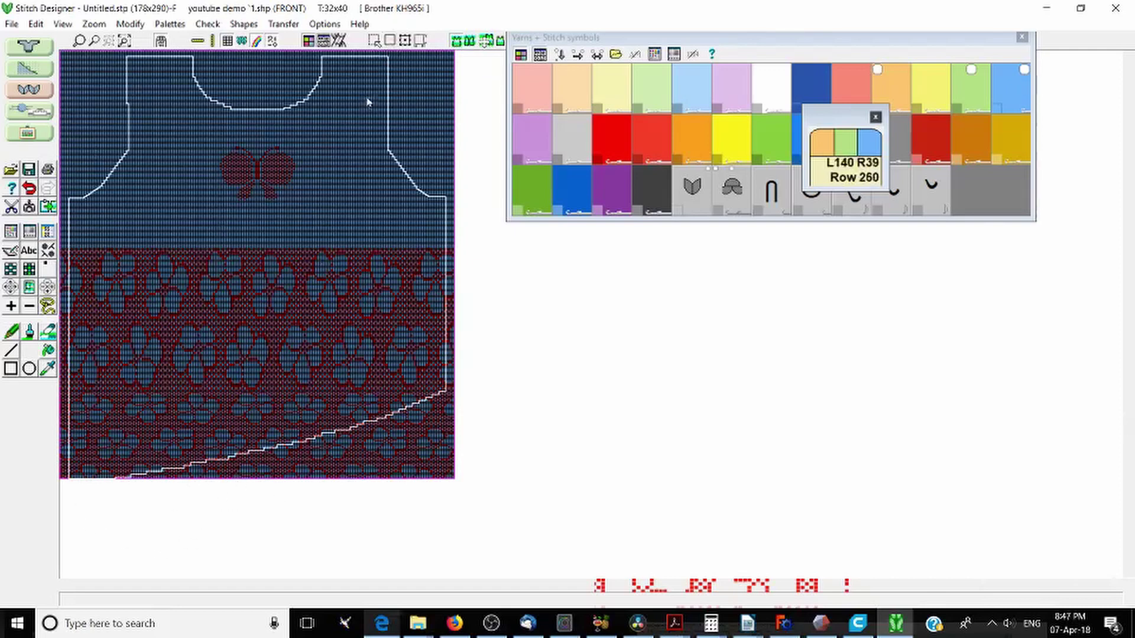
Try br-036.pat as an all-over tile on the FRONT's stitch pattern, shift the tiling, and undo the import
{"action": "scroll", "coordinate": [270, 332], "scroll_direction": "up", "scroll_amount": 1}
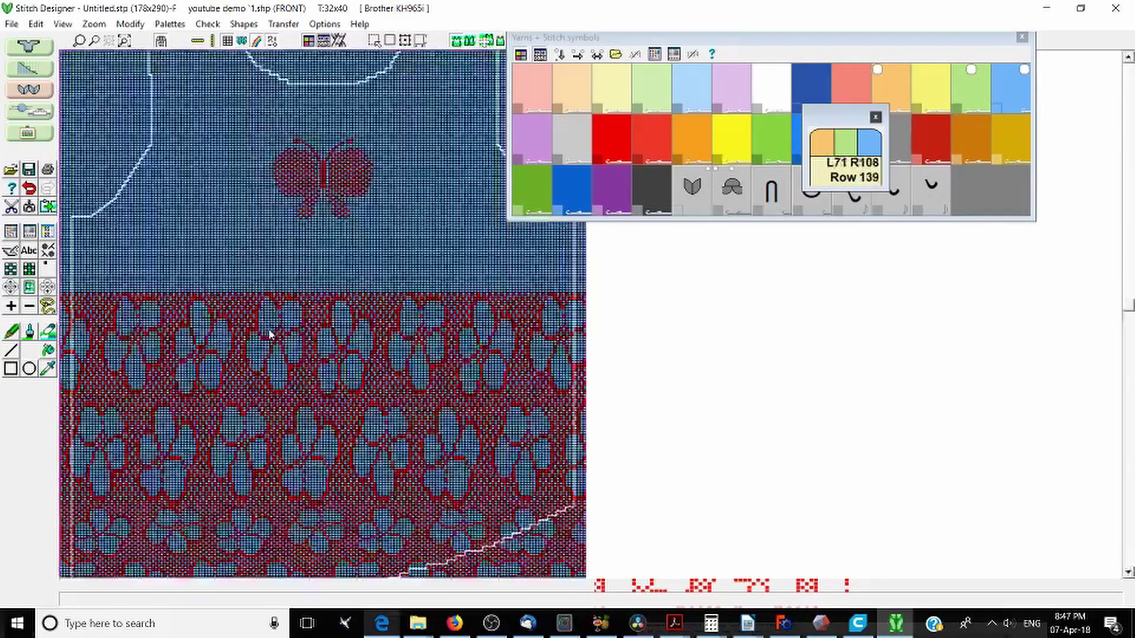
{"action": "scroll", "coordinate": [270, 332], "scroll_direction": "up", "scroll_amount": 2}
{"action": "scroll", "coordinate": [270, 332], "scroll_direction": "down", "scroll_amount": 2}
{"action": "scroll", "coordinate": [270, 332], "scroll_direction": "up", "scroll_amount": 1}
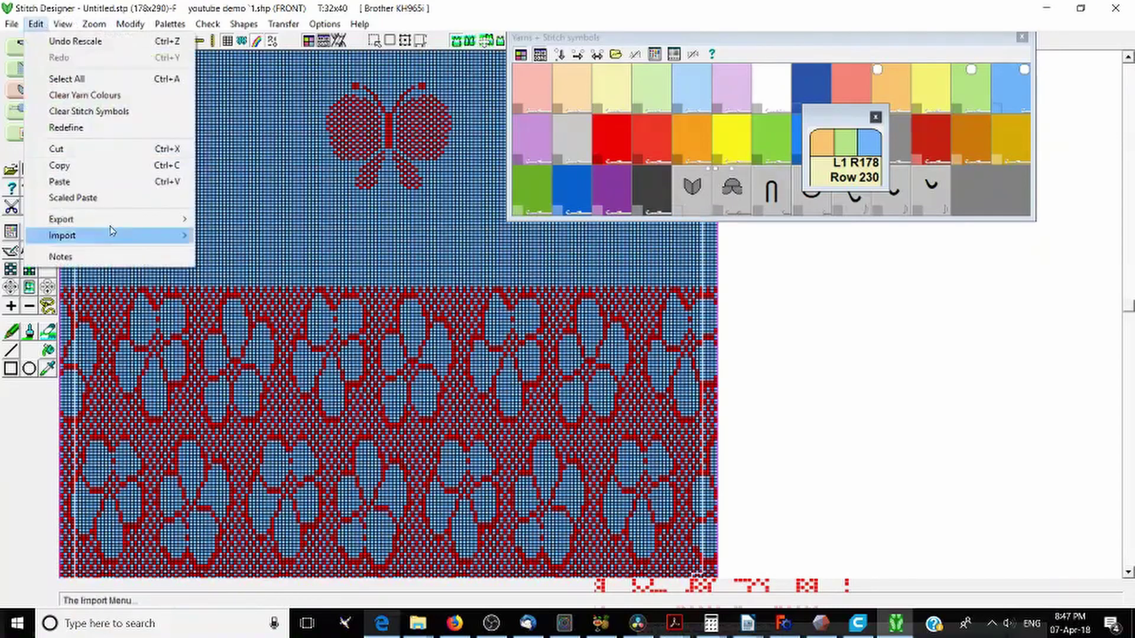
{"action": "mouse_move", "coordinate": [118, 235]}
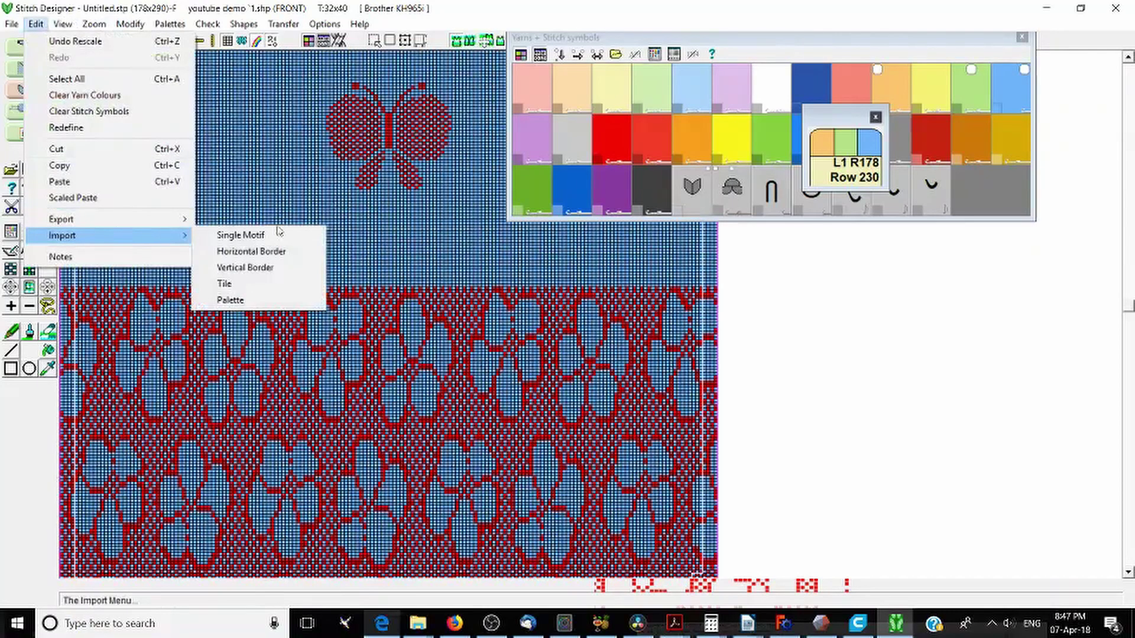
{"action": "left_click", "coordinate": [244, 284]}
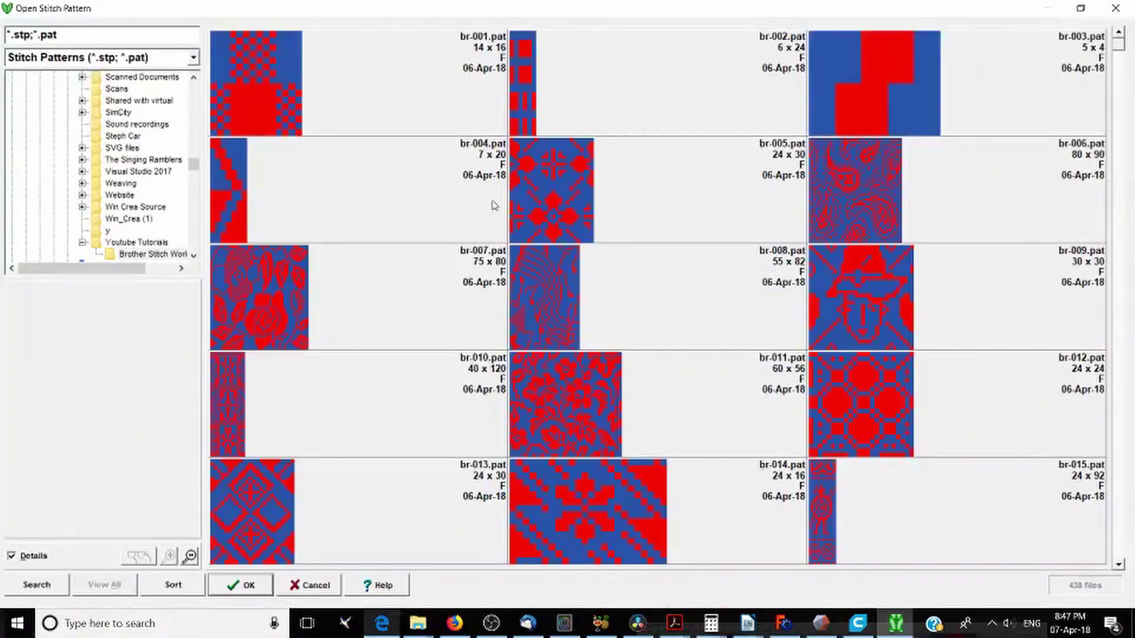
{"action": "scroll", "coordinate": [494, 205], "scroll_direction": "down", "scroll_amount": 10}
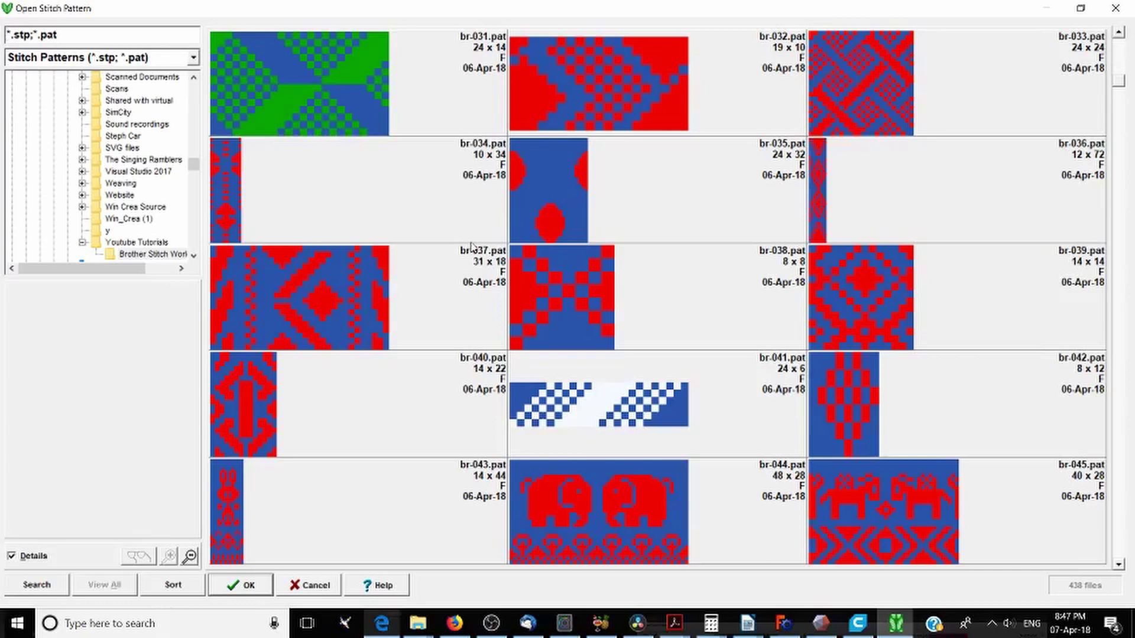
{"action": "left_click", "coordinate": [819, 175]}
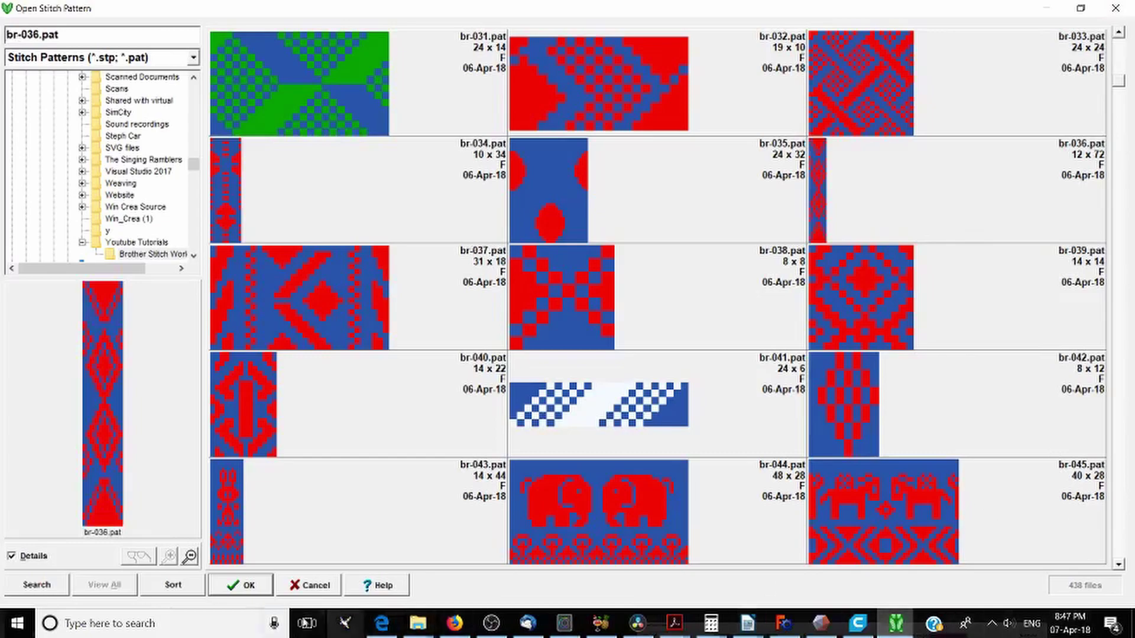
{"action": "left_click", "coordinate": [243, 585]}
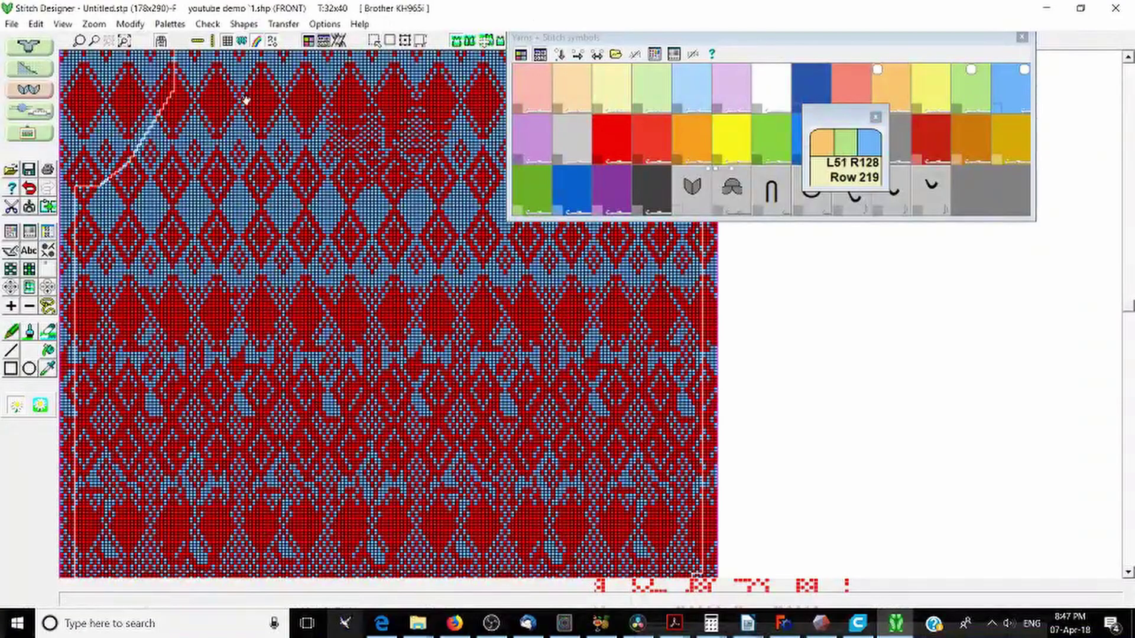
{"action": "left_click_drag", "start_coordinate": [257, 96], "coordinate": [295, 201]}
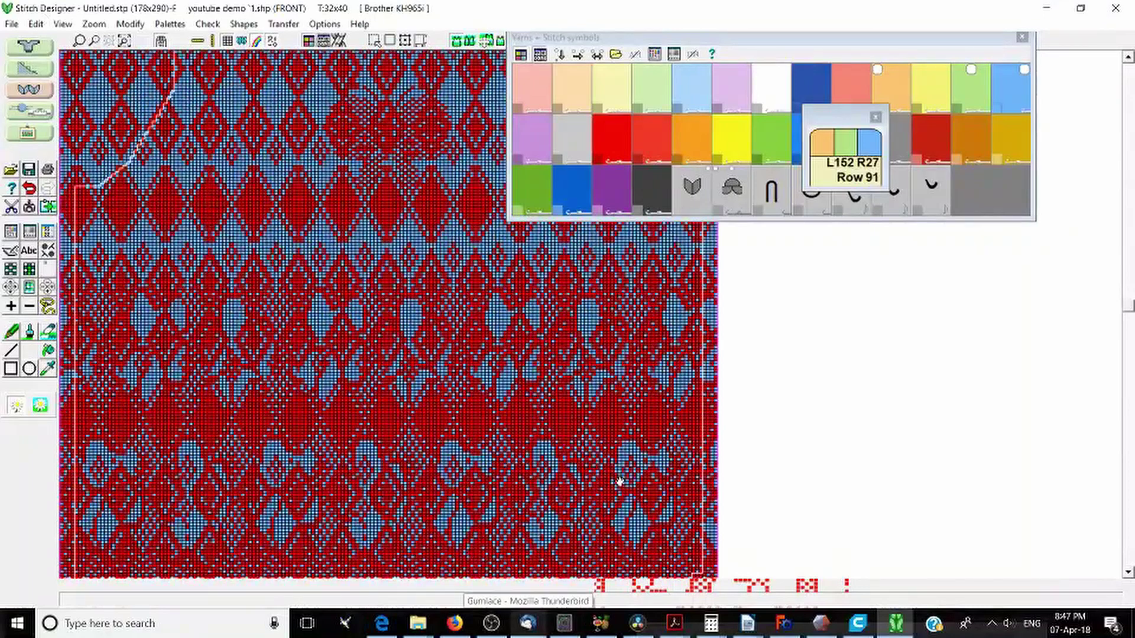
{"action": "key", "text": "ctrl+z"}
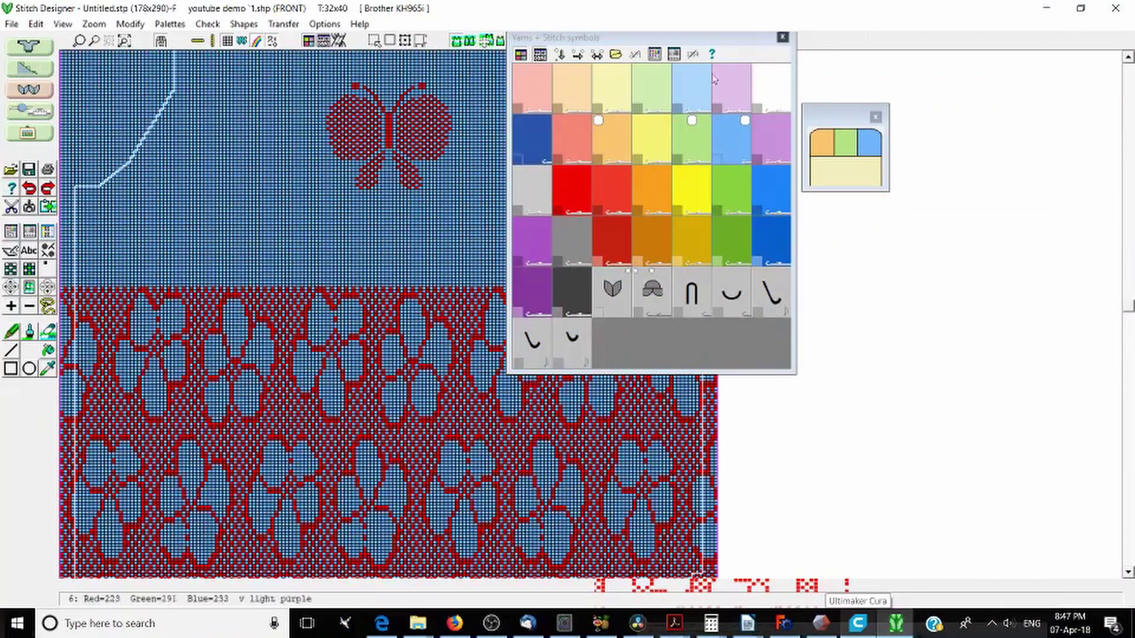
Clear the yarn palette off the stitch pattern and review the whole FRONT with its butterfly and floral borders
{"action": "left_click_drag", "start_coordinate": [688, 39], "coordinate": [1124, 35]}
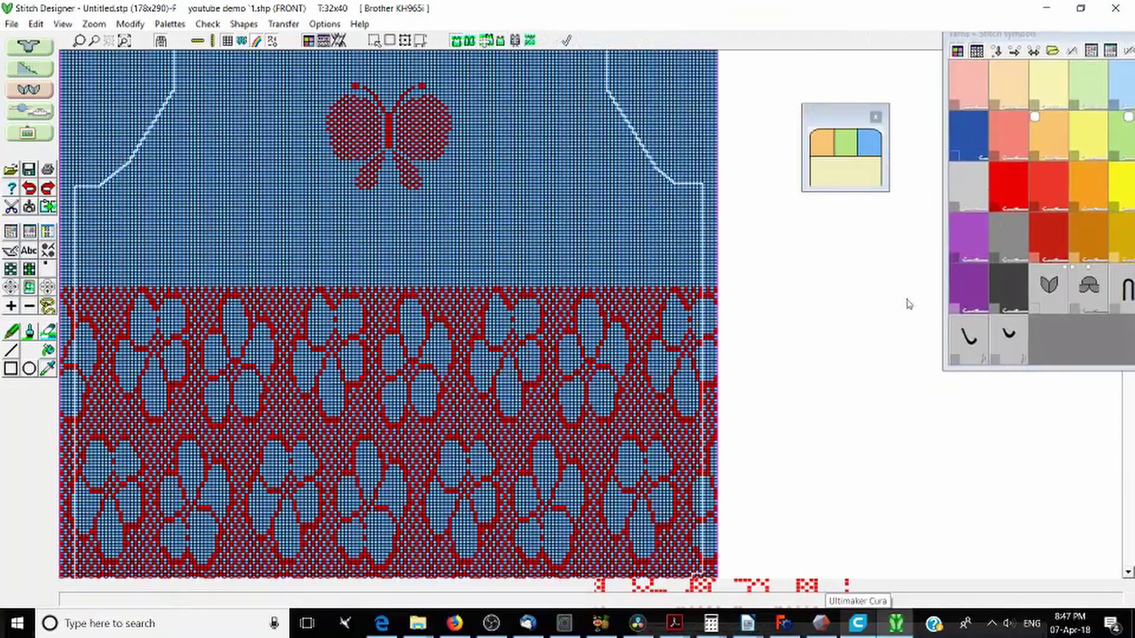
{"action": "scroll", "coordinate": [769, 314], "scroll_direction": "down", "scroll_amount": 2}
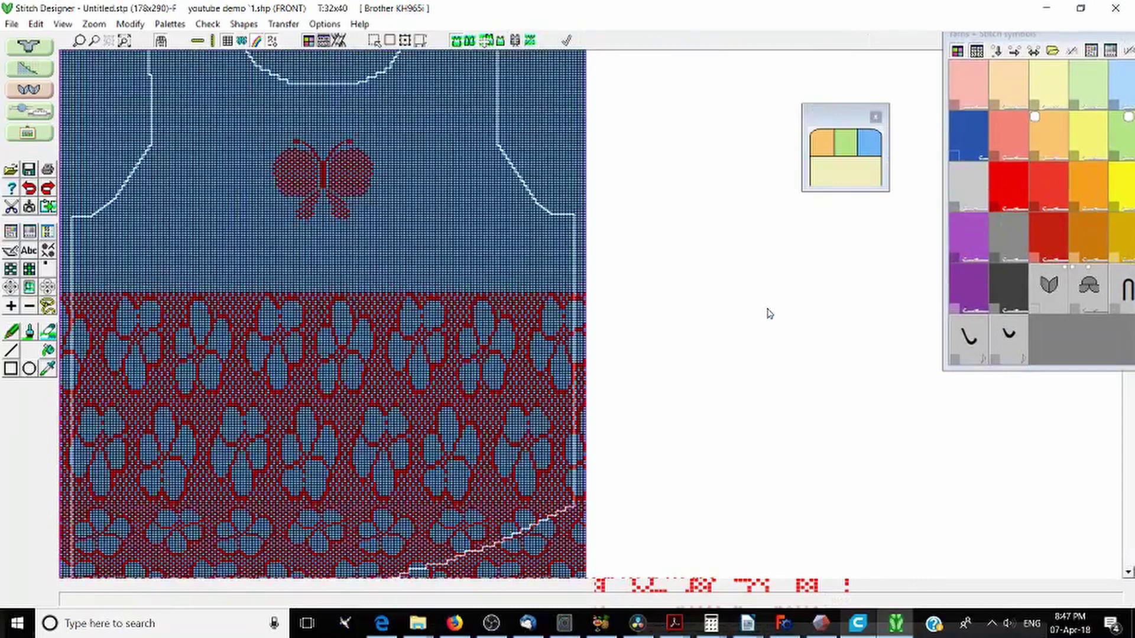
{"action": "scroll", "coordinate": [770, 314], "scroll_direction": "down", "scroll_amount": 1}
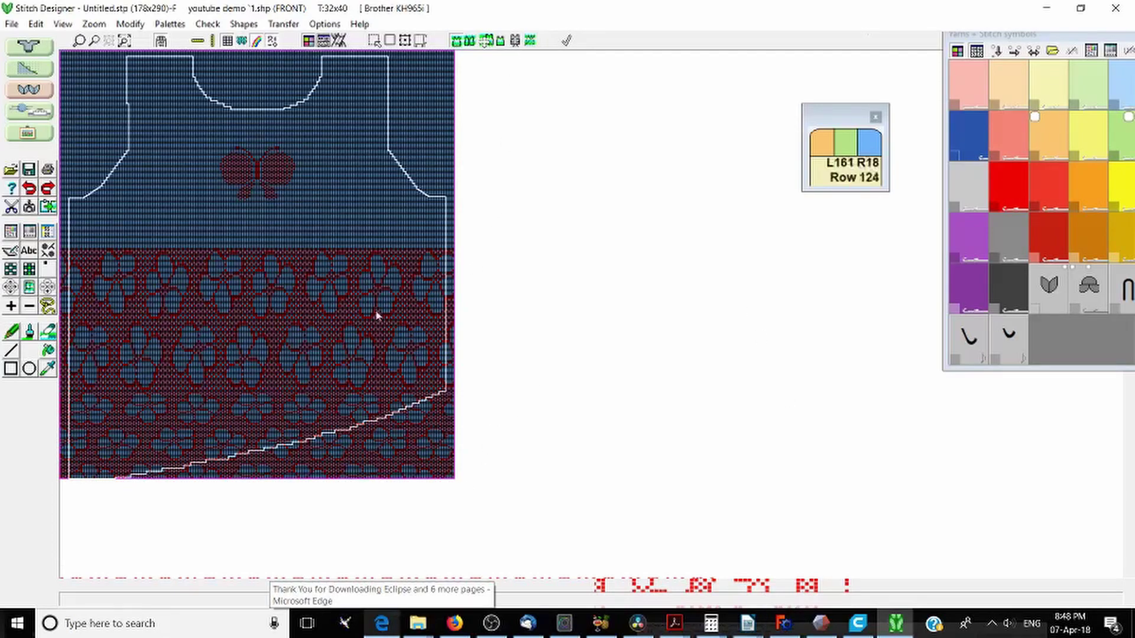
Move the yarn palette off the FRONT's right edge and examine the floral border stitches there up close
{"action": "scroll", "coordinate": [374, 502], "scroll_direction": "up", "scroll_amount": 5}
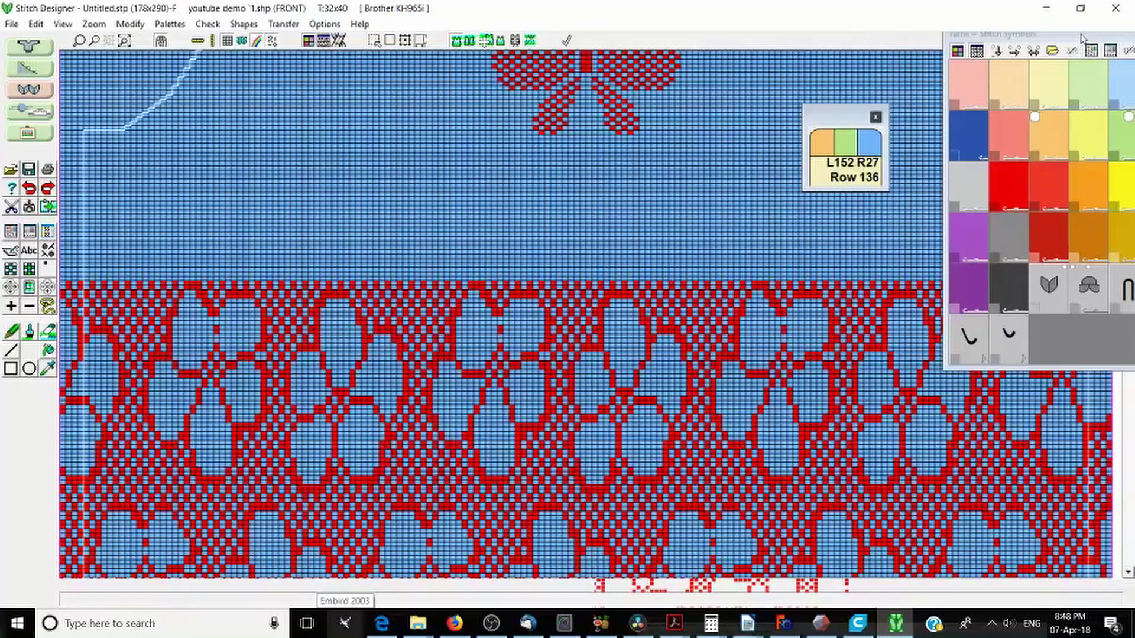
{"action": "left_click_drag", "start_coordinate": [1035, 33], "coordinate": [211, 36]}
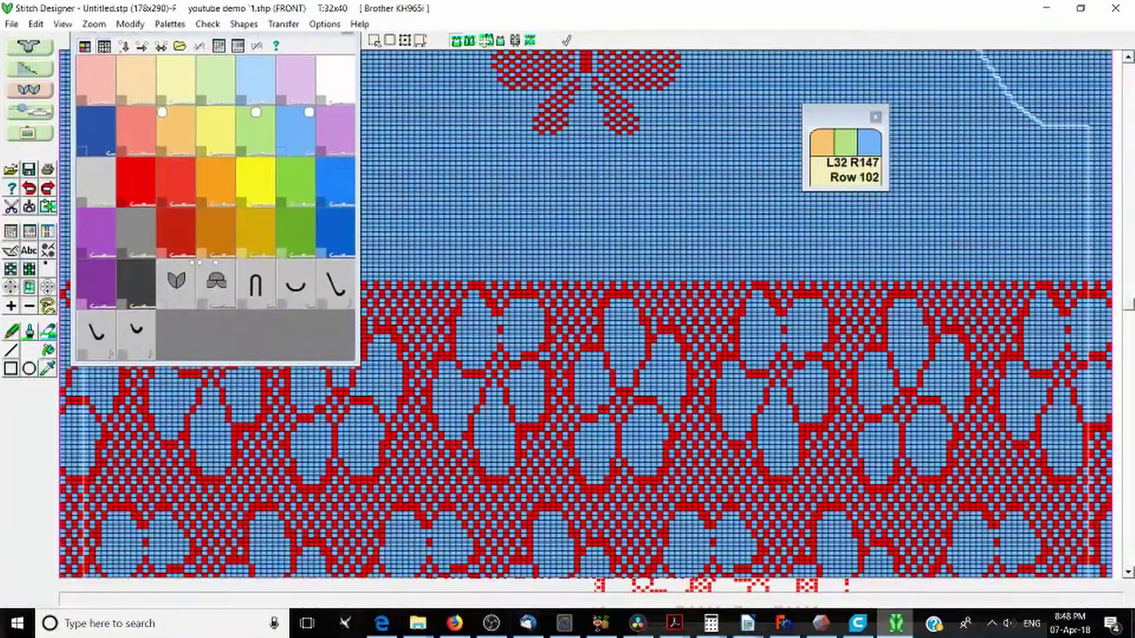
{"action": "scroll", "coordinate": [650, 355], "scroll_direction": "up", "scroll_amount": 2}
{"action": "scroll", "coordinate": [592, 354], "scroll_direction": "up", "scroll_amount": 1}
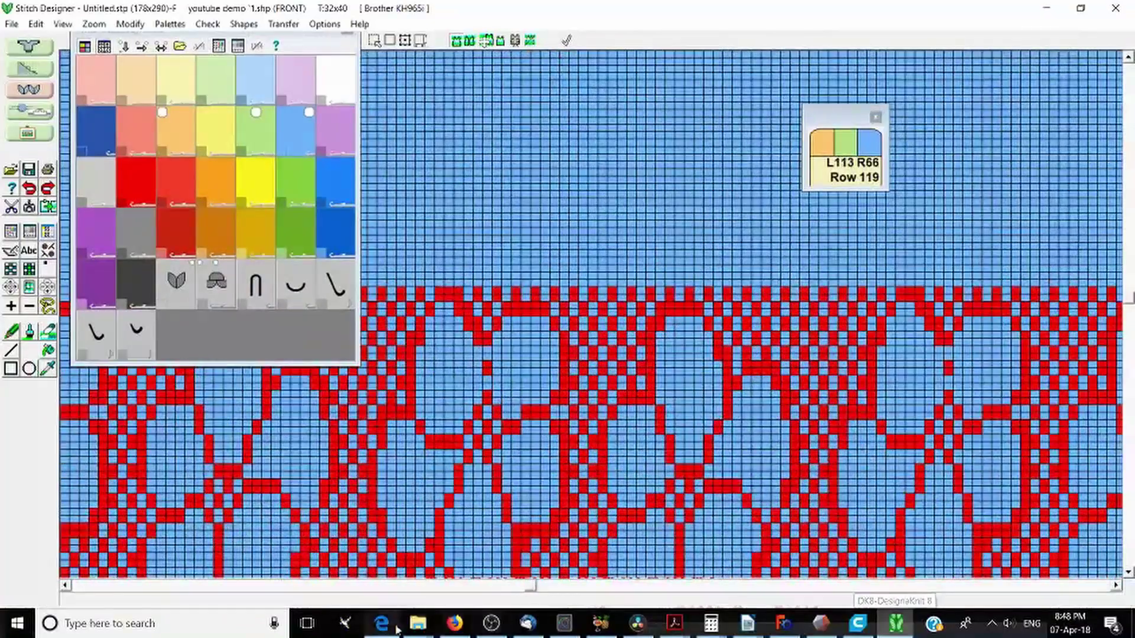
{"action": "left_click_drag", "start_coordinate": [530, 587], "coordinate": [1099, 586]}
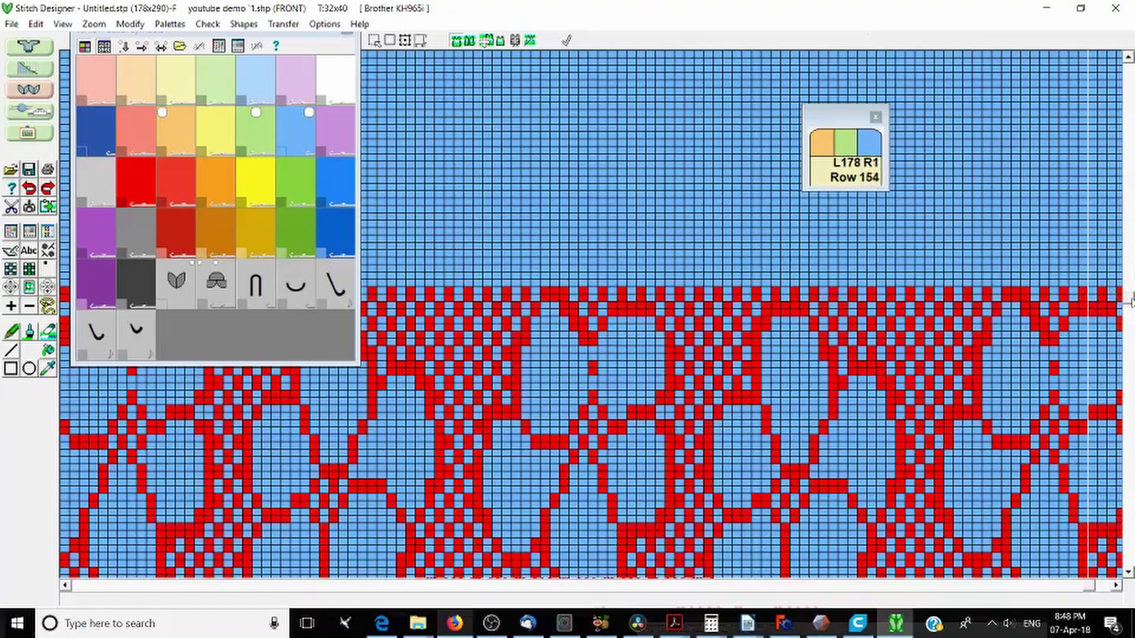
{"action": "scroll", "coordinate": [1131, 303], "scroll_direction": "down", "scroll_amount": 5}
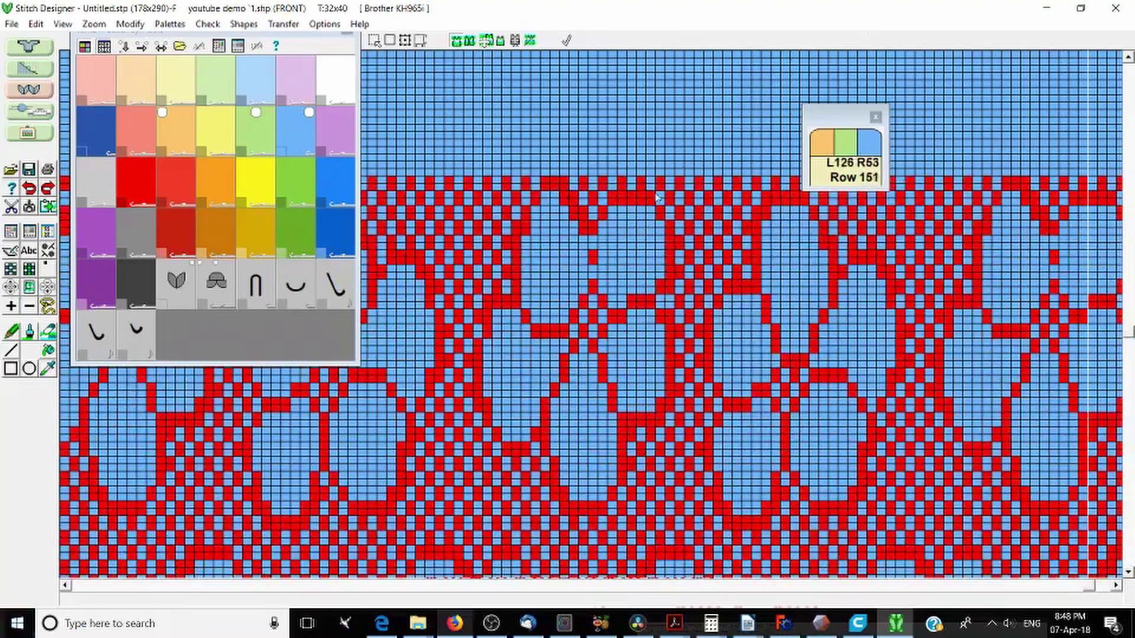
{"action": "scroll", "coordinate": [658, 198], "scroll_direction": "down", "scroll_amount": 1}
{"action": "scroll", "coordinate": [496, 270], "scroll_direction": "up", "scroll_amount": 2}
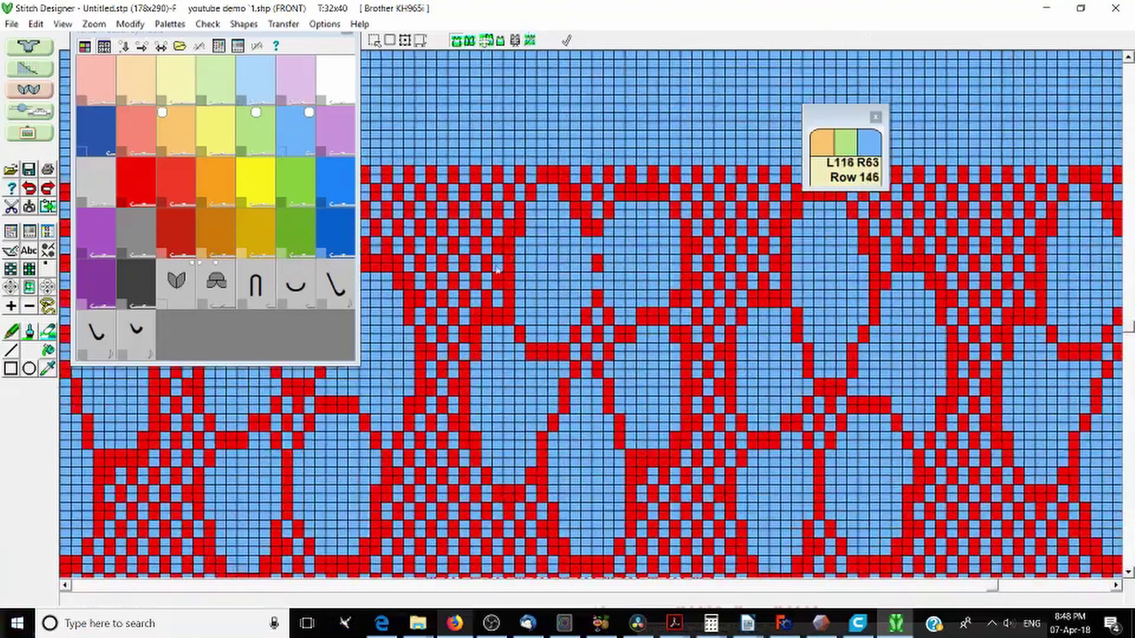
{"action": "scroll", "coordinate": [497, 271], "scroll_direction": "down", "scroll_amount": 1}
{"action": "scroll", "coordinate": [1071, 199], "scroll_direction": "up", "scroll_amount": 1}
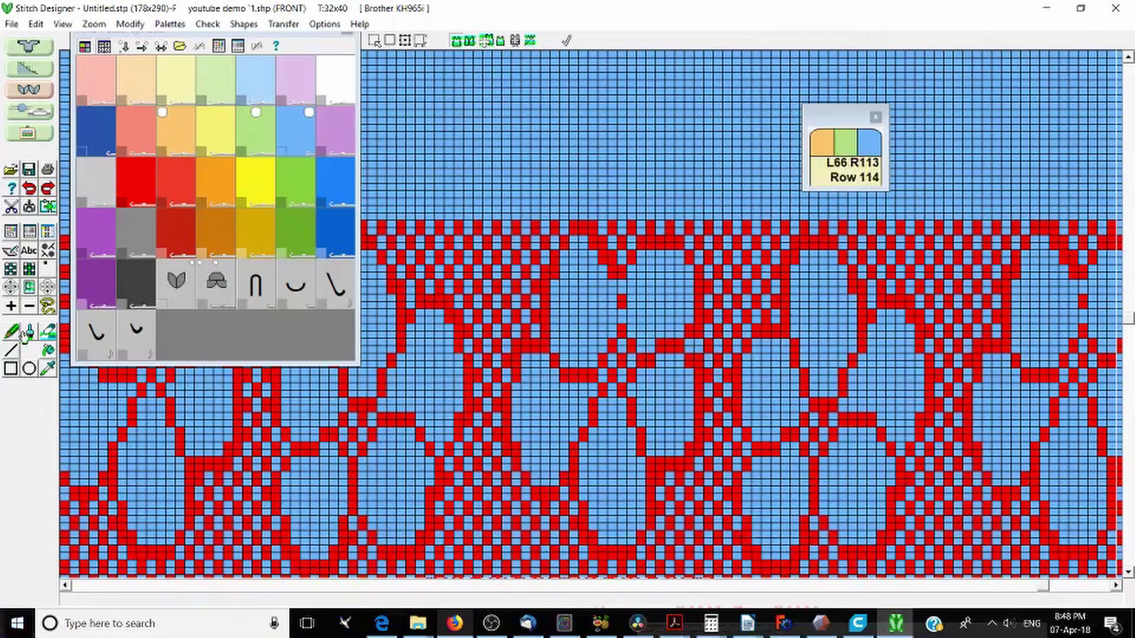
Draw blue vertical lines with the Line tool along the FRONT's right edge through the upper stretched border, from row 156 to row 82
{"action": "left_click", "coordinate": [12, 354]}
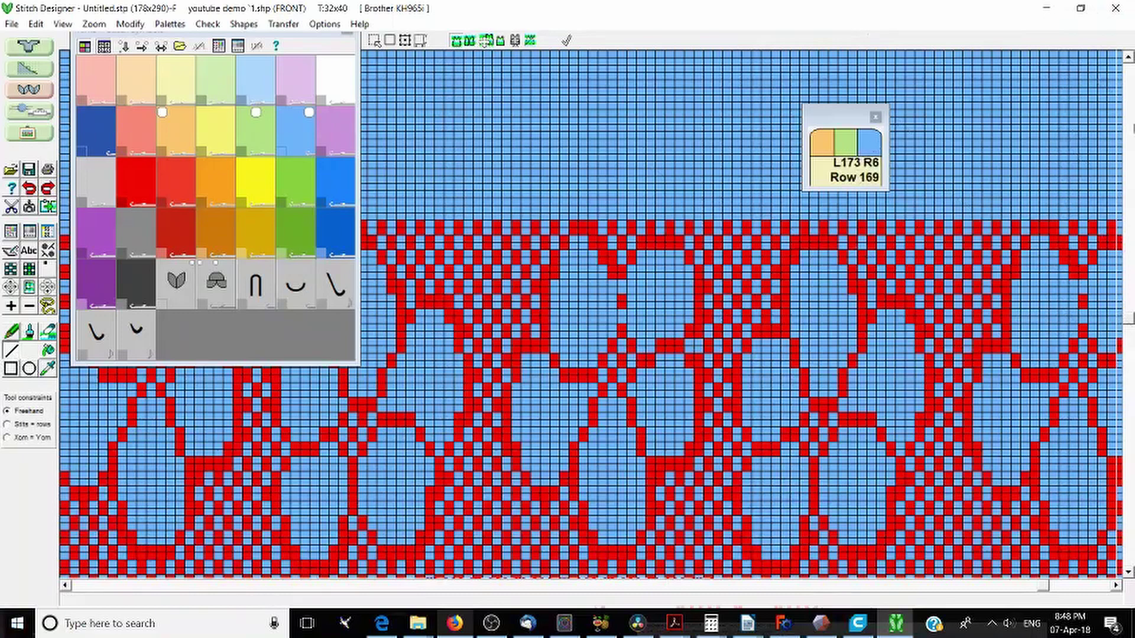
{"action": "left_click_drag", "start_coordinate": [1117, 286], "coordinate": [1119, 486]}
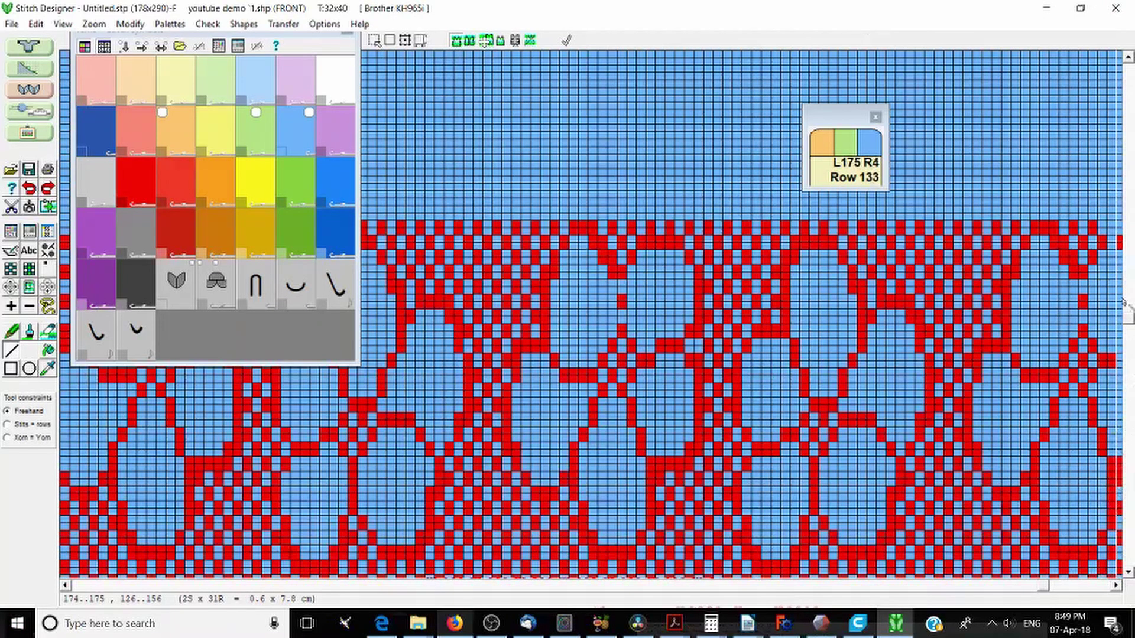
{"action": "left_click_drag", "start_coordinate": [1123, 301], "coordinate": [1117, 545]}
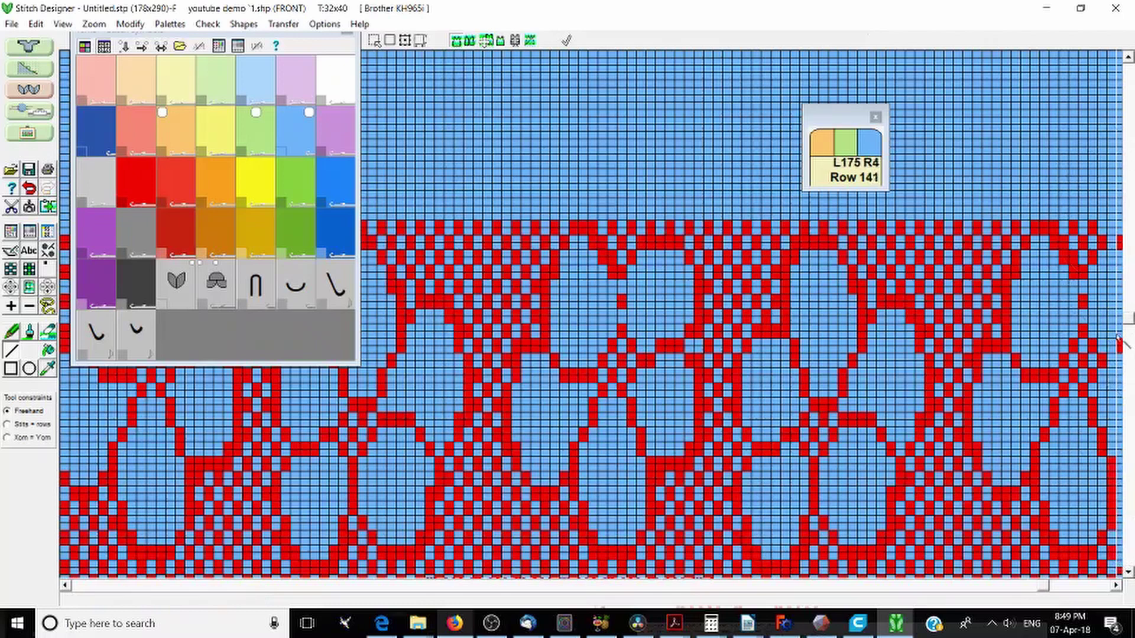
{"action": "left_click_drag", "start_coordinate": [1128, 327], "coordinate": [1129, 387]}
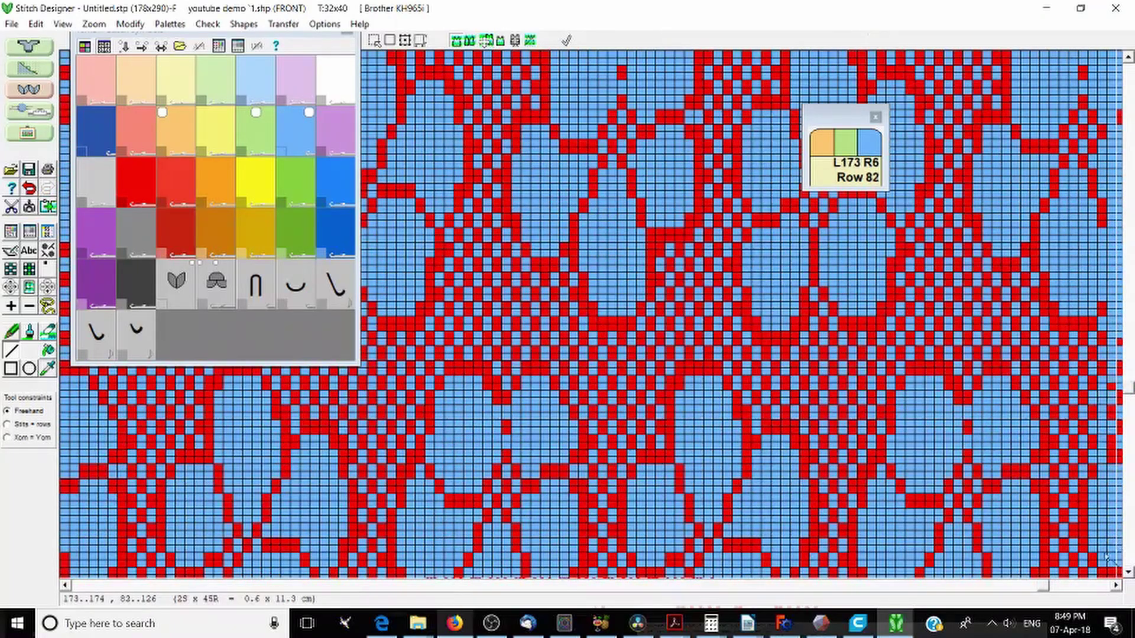
{"action": "left_click_drag", "start_coordinate": [1103, 581], "coordinate": [1110, 572]}
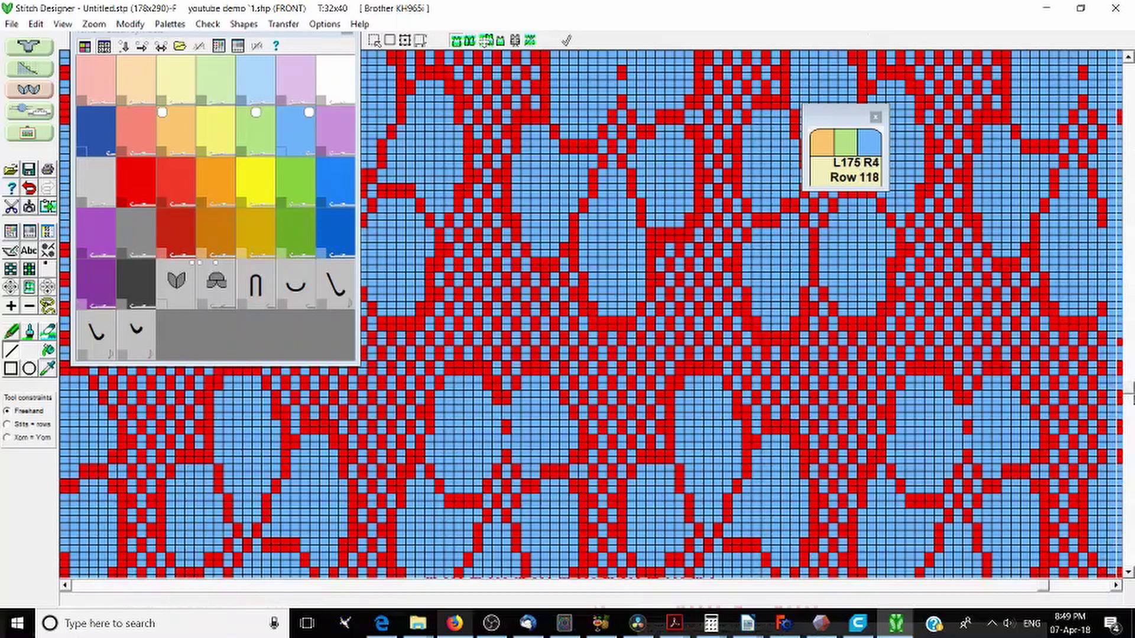
Continue the blue edge line down through the lower stretched border to where the FRONT's curved hem starts
{"action": "scroll", "coordinate": [1112, 295], "scroll_direction": "down", "scroll_amount": 10}
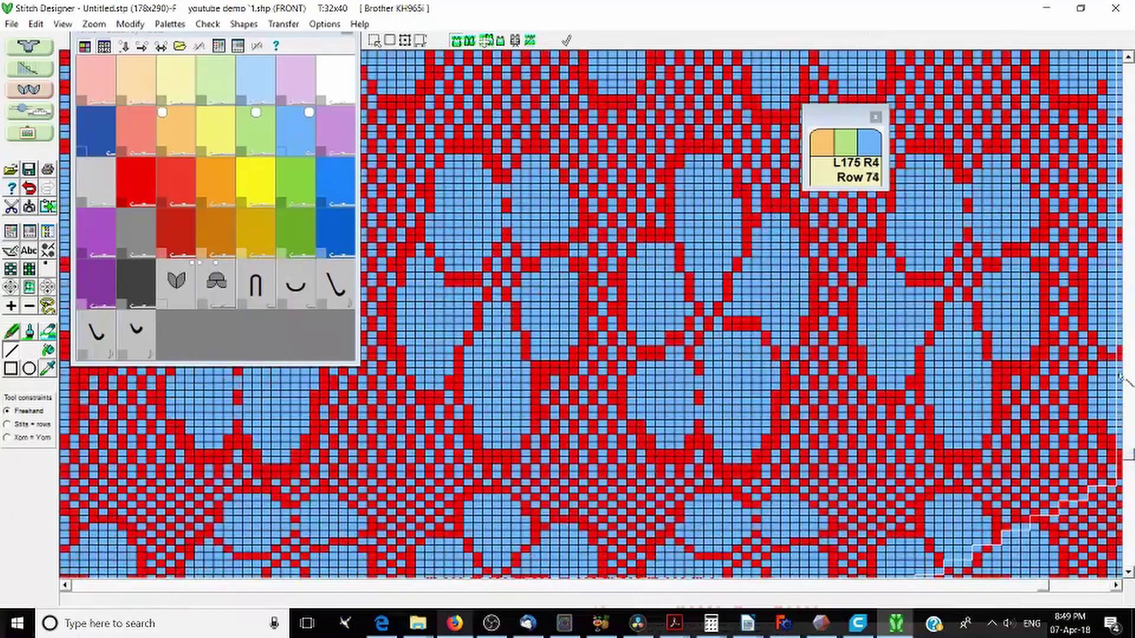
{"action": "left_click_drag", "start_coordinate": [1114, 241], "coordinate": [1115, 562]}
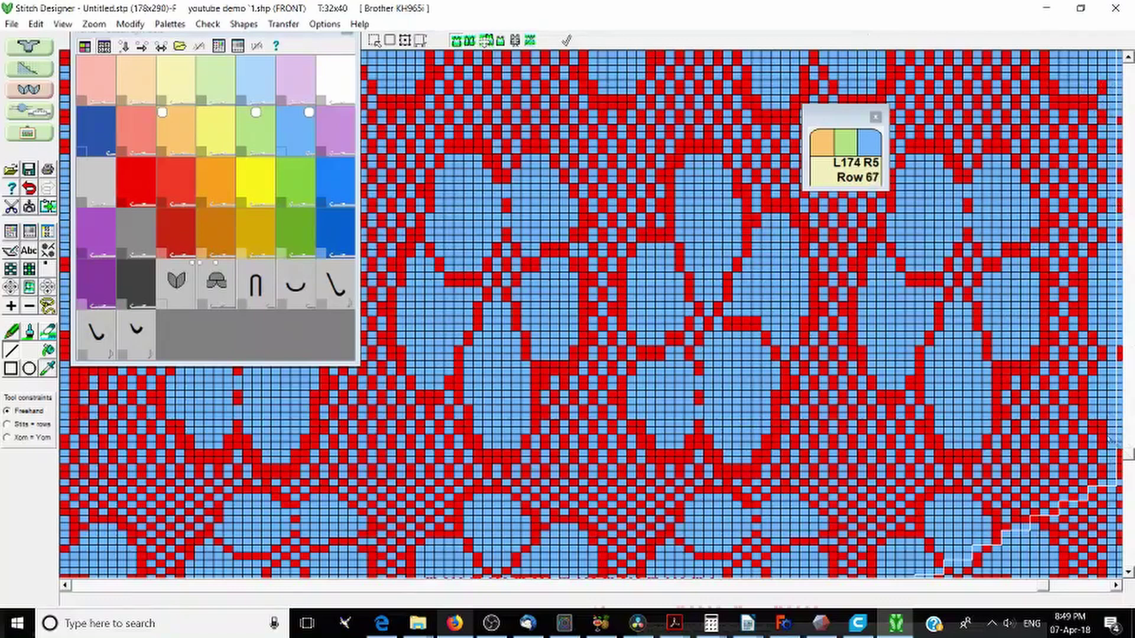
{"action": "left_click_drag", "start_coordinate": [1111, 454], "coordinate": [1118, 497]}
Move the yarn palette clear of the pattern and review the whole FRONT with its edged floral borders
{"action": "scroll", "coordinate": [1127, 457], "scroll_direction": "down", "scroll_amount": 4}
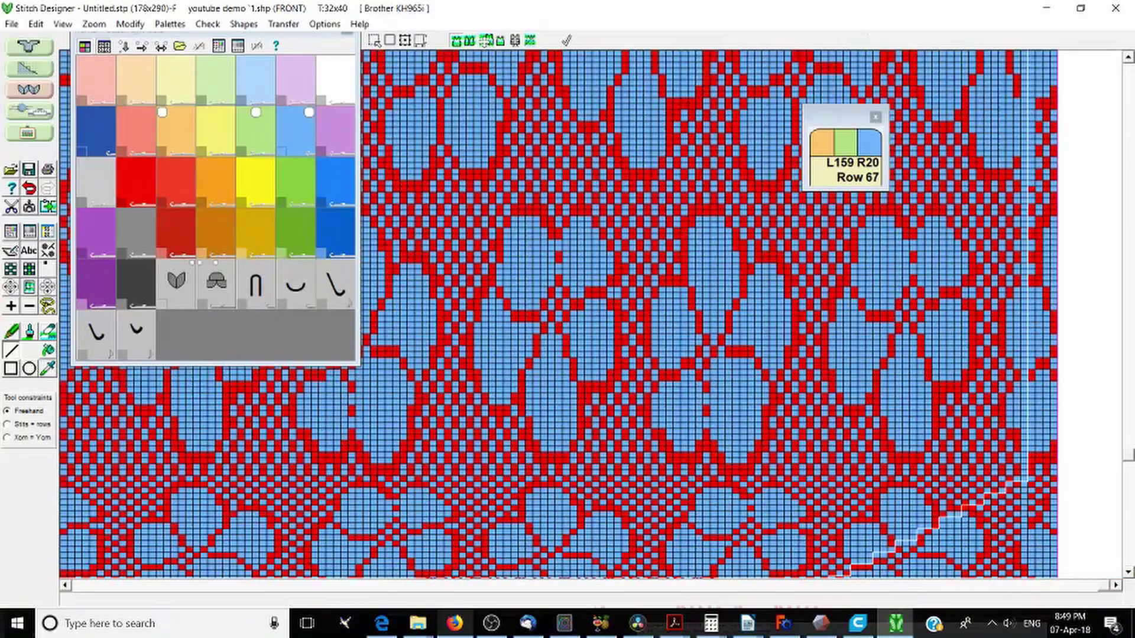
{"action": "scroll", "coordinate": [887, 195], "scroll_direction": "down", "scroll_amount": 3}
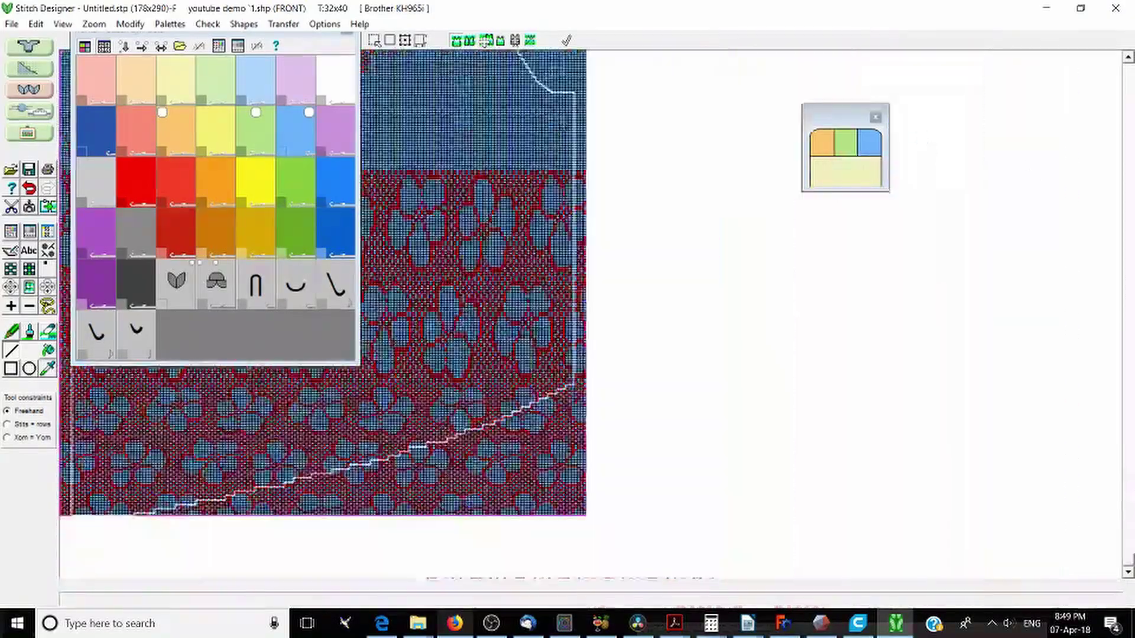
{"action": "scroll", "coordinate": [572, 251], "scroll_direction": "up", "scroll_amount": 1}
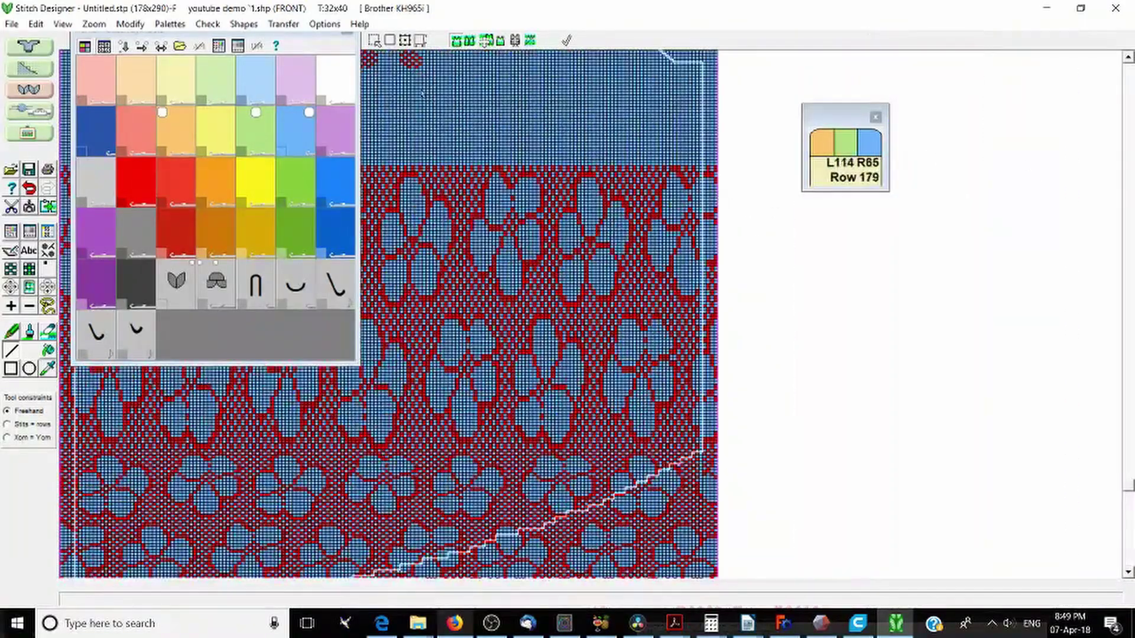
{"action": "left_click_drag", "start_coordinate": [306, 40], "coordinate": [814, 81]}
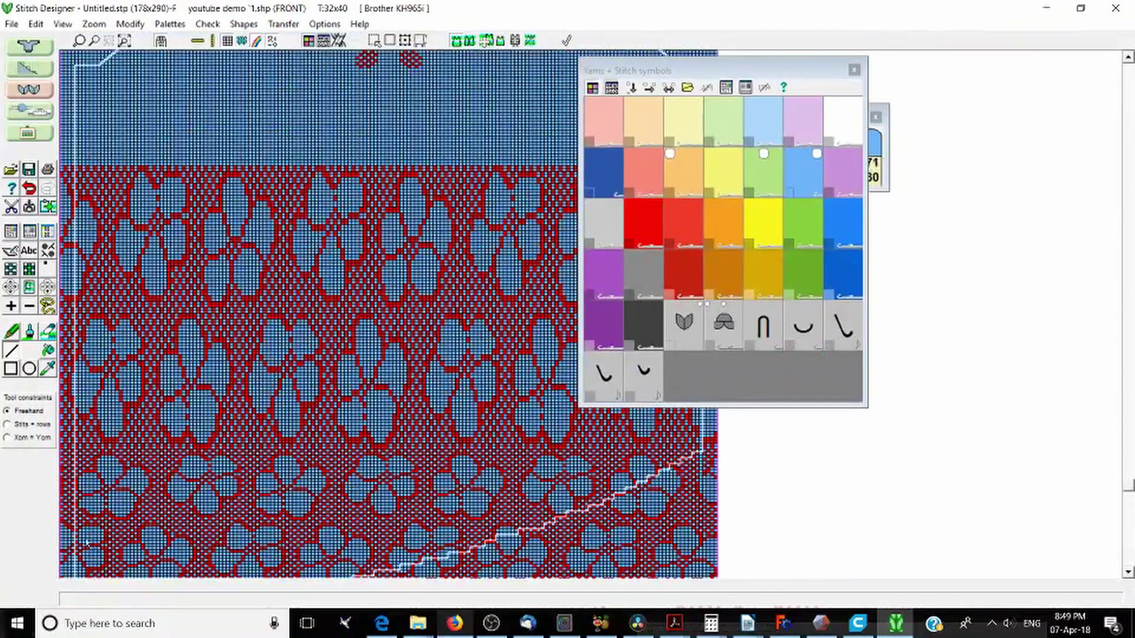
{"action": "left_click_drag", "start_coordinate": [762, 76], "coordinate": [1100, 212]}
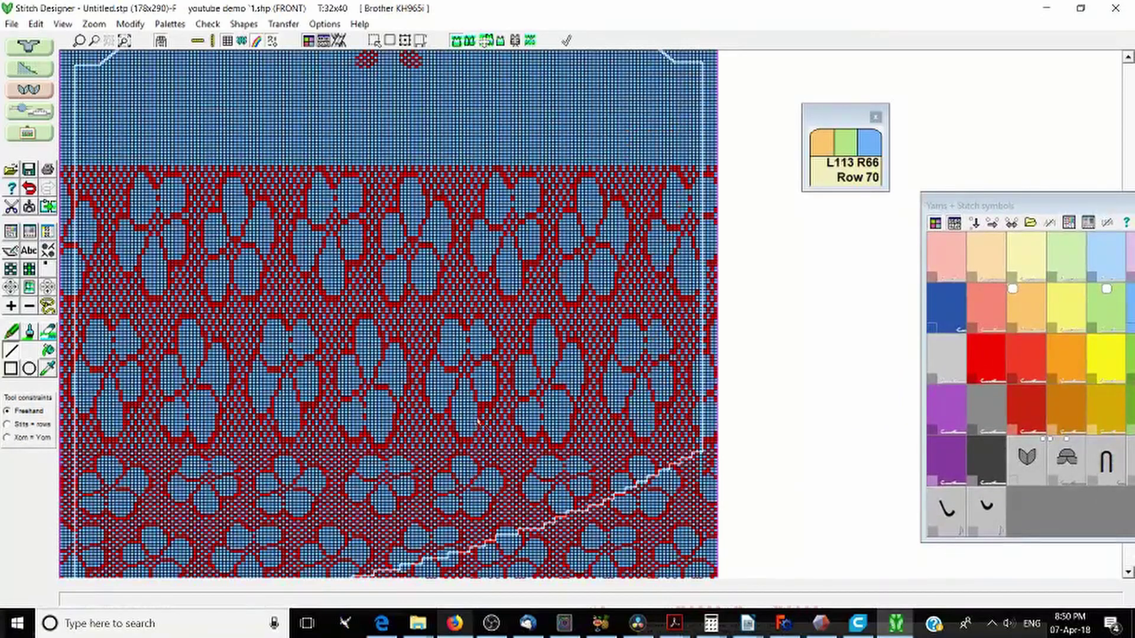
{"action": "scroll", "coordinate": [478, 422], "scroll_direction": "down", "scroll_amount": 2}
{"action": "scroll", "coordinate": [588, 348], "scroll_direction": "up", "scroll_amount": 1}
{"action": "scroll", "coordinate": [750, 276], "scroll_direction": "down", "scroll_amount": 2}
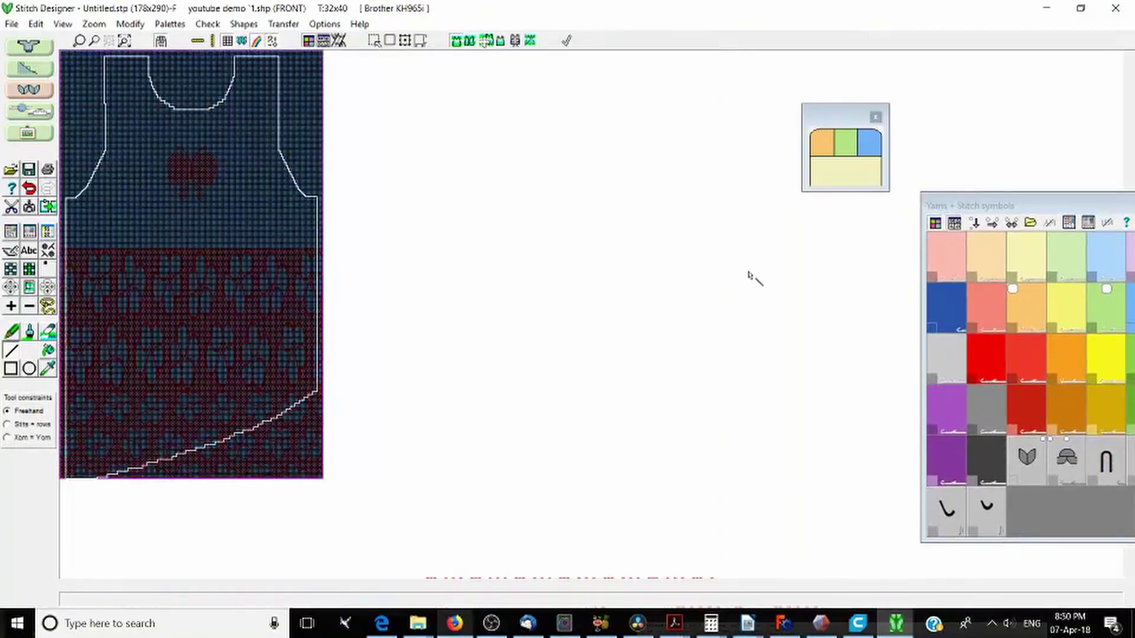
{"action": "scroll", "coordinate": [727, 295], "scroll_direction": "up", "scroll_amount": 1}
{"action": "scroll", "coordinate": [727, 295], "scroll_direction": "up", "scroll_amount": 1}
{"action": "scroll", "coordinate": [723, 295], "scroll_direction": "down", "scroll_amount": 1}
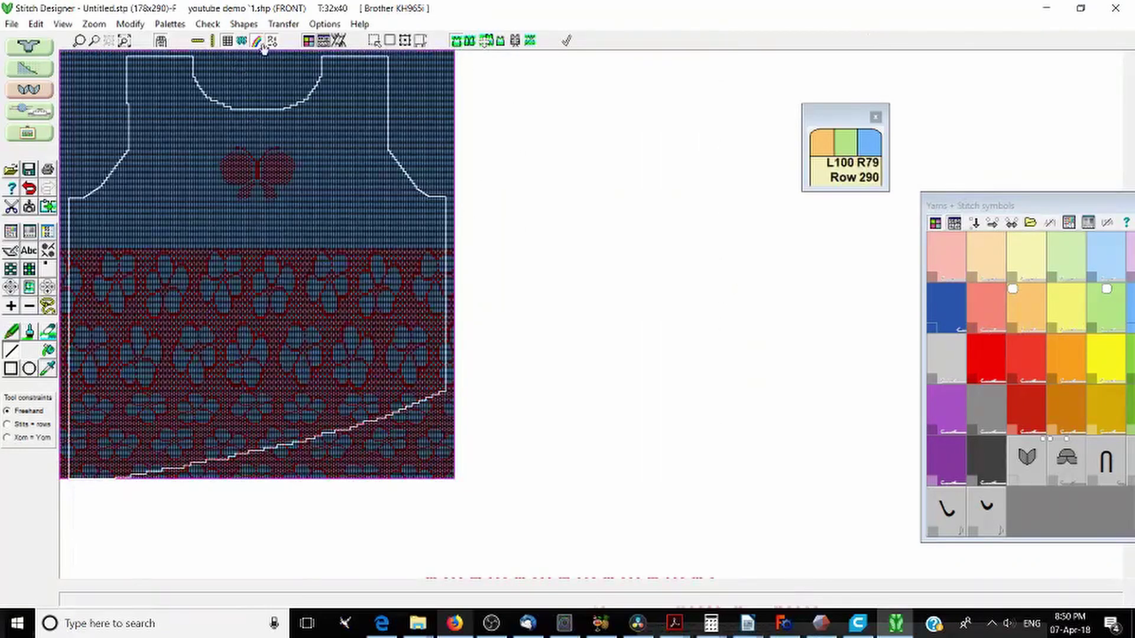
Show the outlines of all garment pieces over the repeated stitch pattern and inspect how they fall on it
{"action": "left_click", "coordinate": [254, 26]}
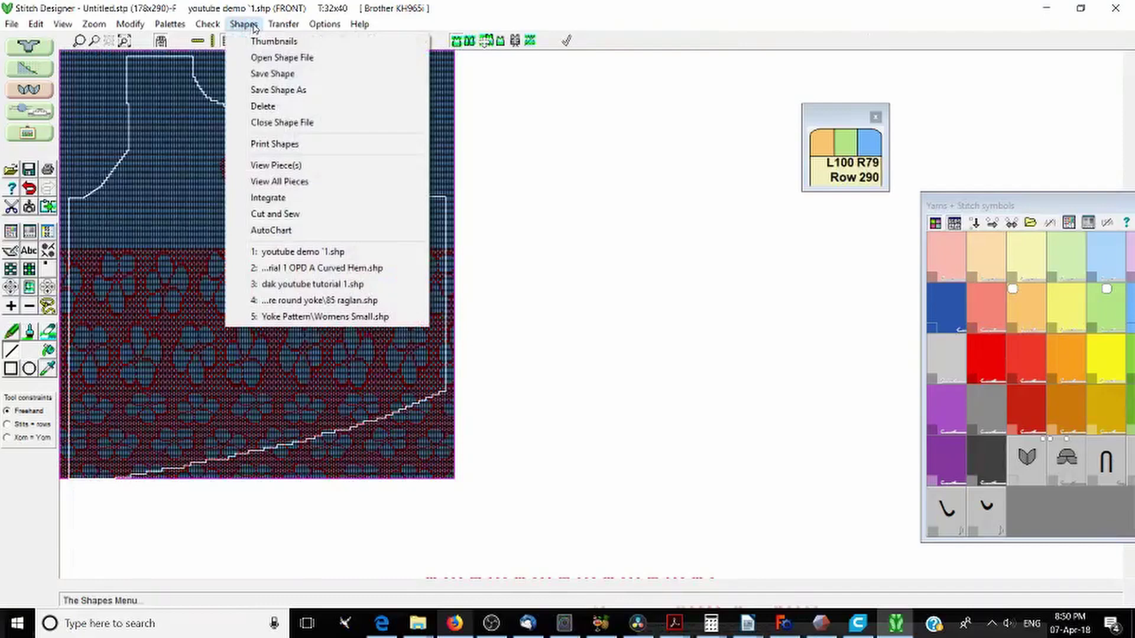
{"action": "left_click", "coordinate": [323, 188]}
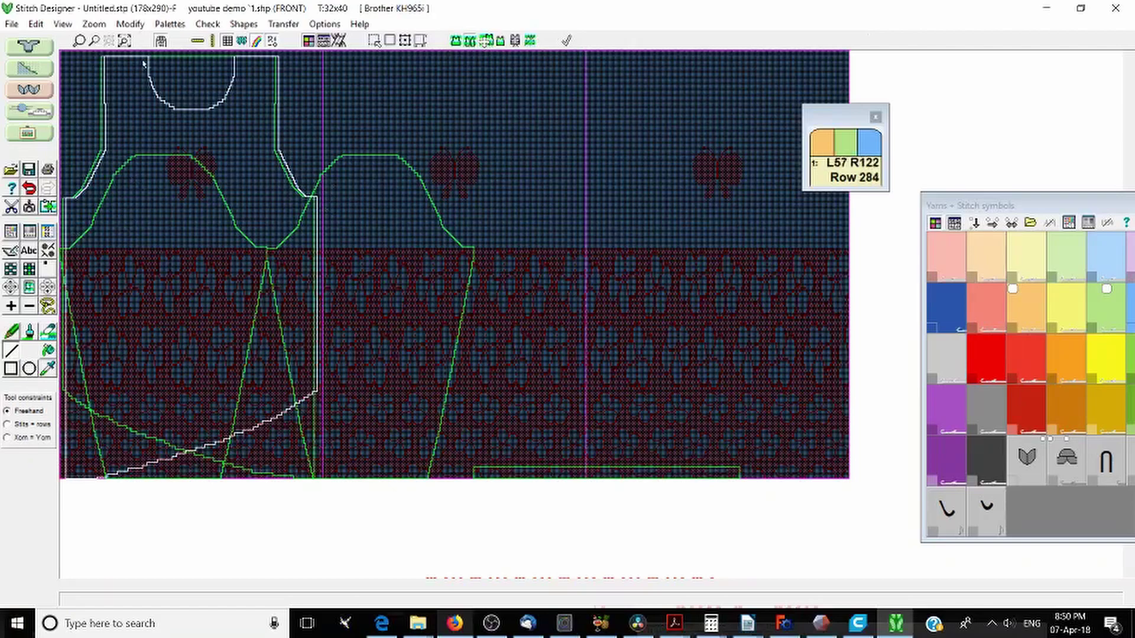
{"action": "scroll", "coordinate": [118, 387], "scroll_direction": "up", "scroll_amount": 2}
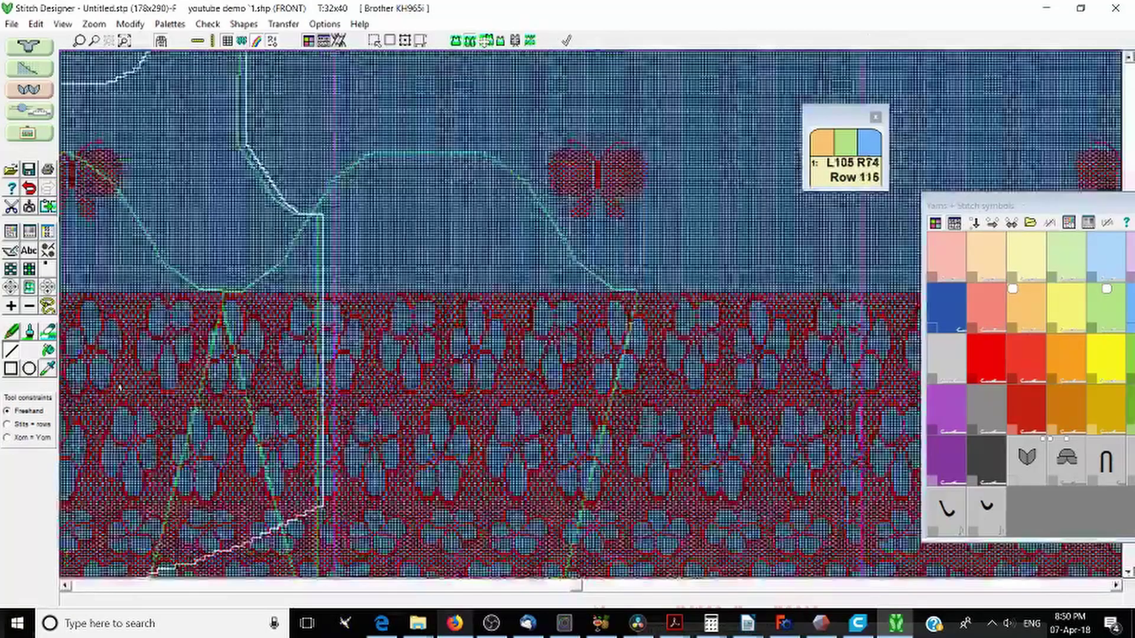
{"action": "scroll", "coordinate": [118, 387], "scroll_direction": "down", "scroll_amount": 2}
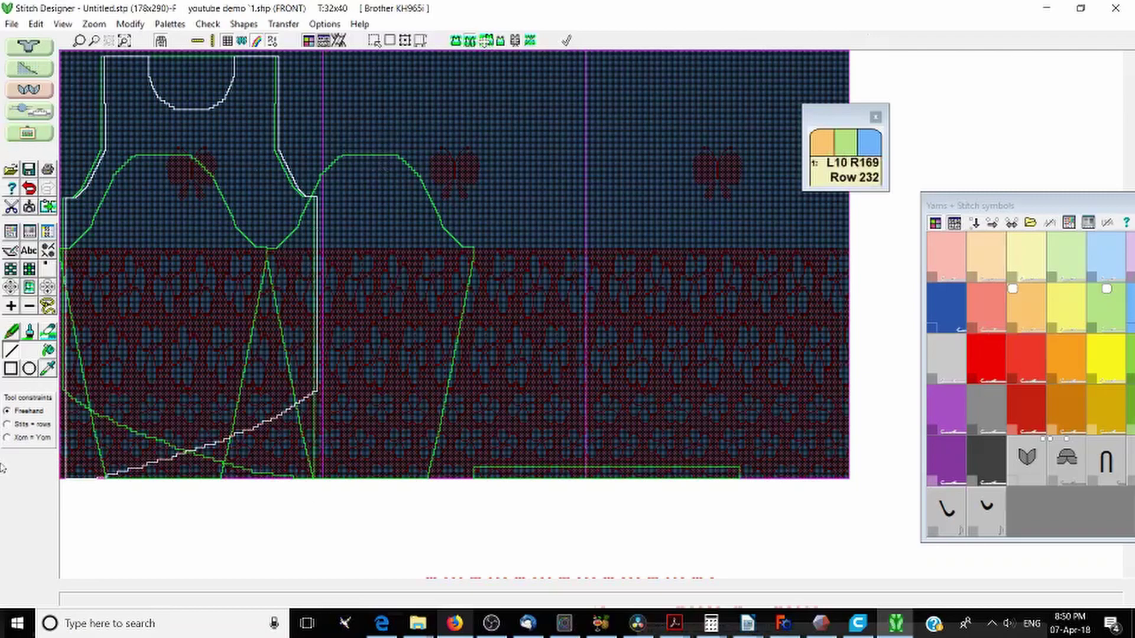
Turn off the Line tool and move the left sleeve outline onto the third pattern repeat
{"action": "left_click", "coordinate": [15, 353]}
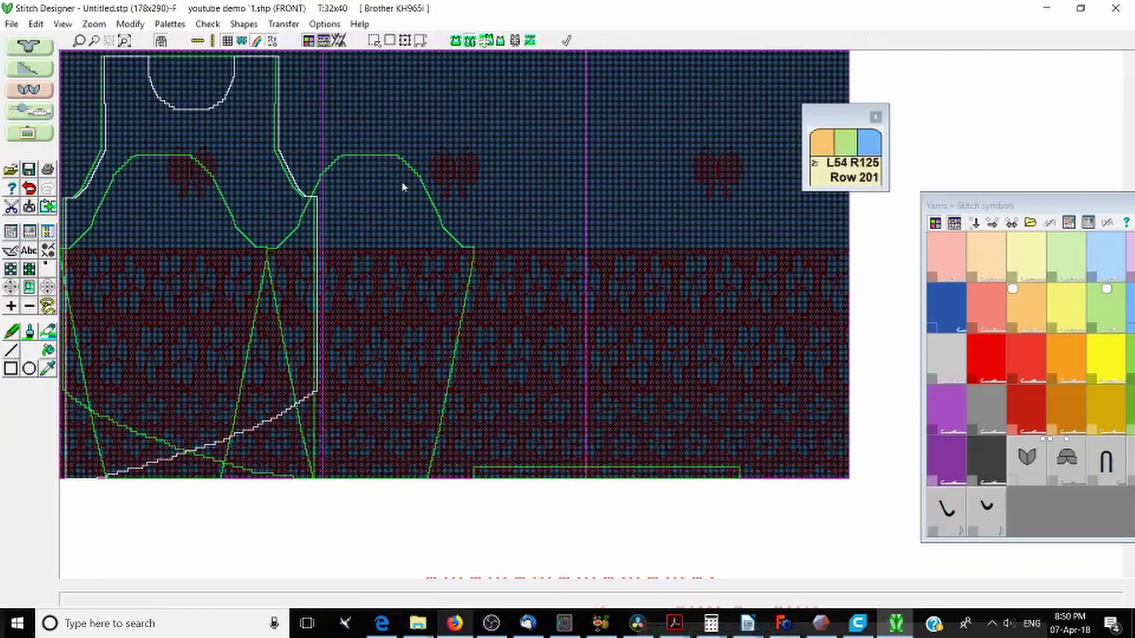
{"action": "left_click", "coordinate": [473, 269]}
{"action": "left_click_drag", "start_coordinate": [496, 260], "coordinate": [621, 221]}
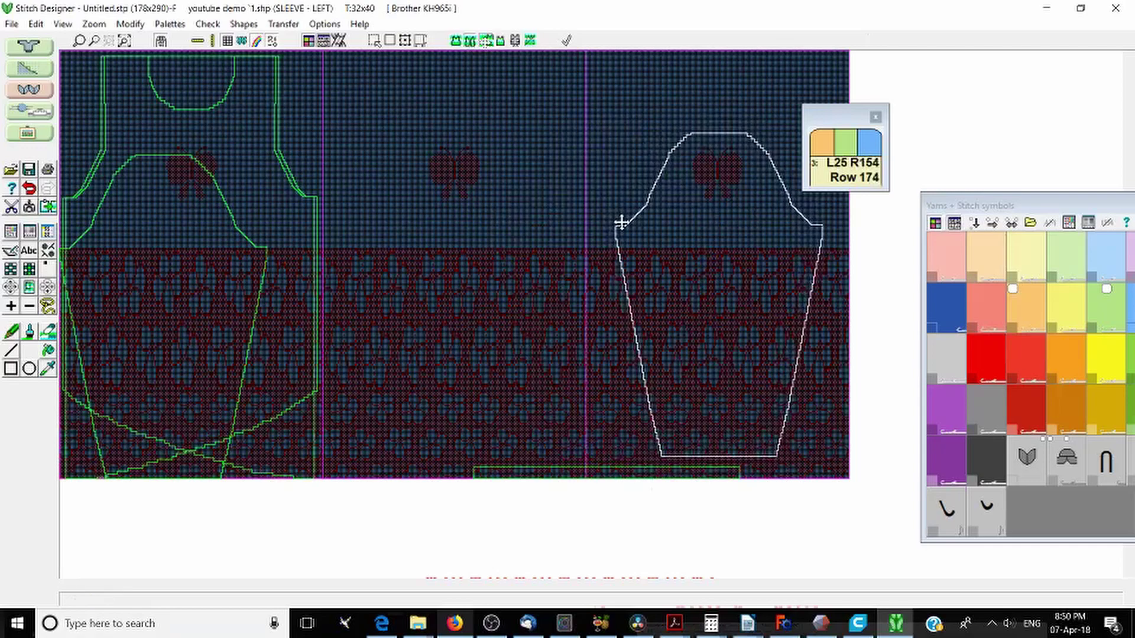
Shift the Back outline over toward the second pattern repeat, off the FRONT and the right sleeve
{"action": "left_click", "coordinate": [264, 251]}
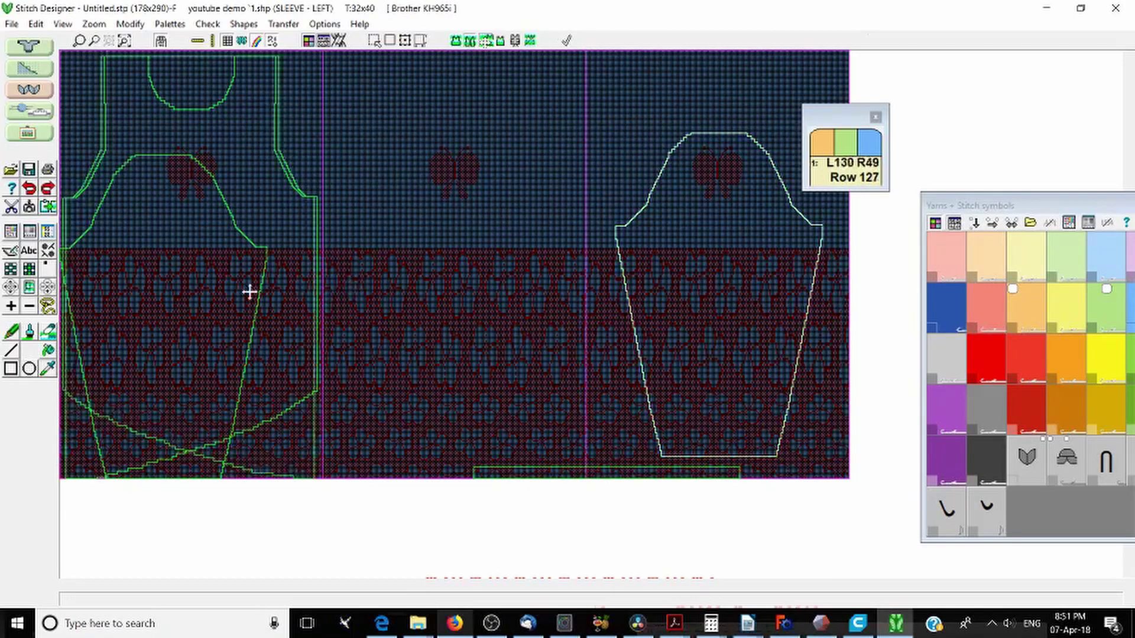
{"action": "left_click", "coordinate": [263, 256]}
{"action": "left_click", "coordinate": [258, 254]}
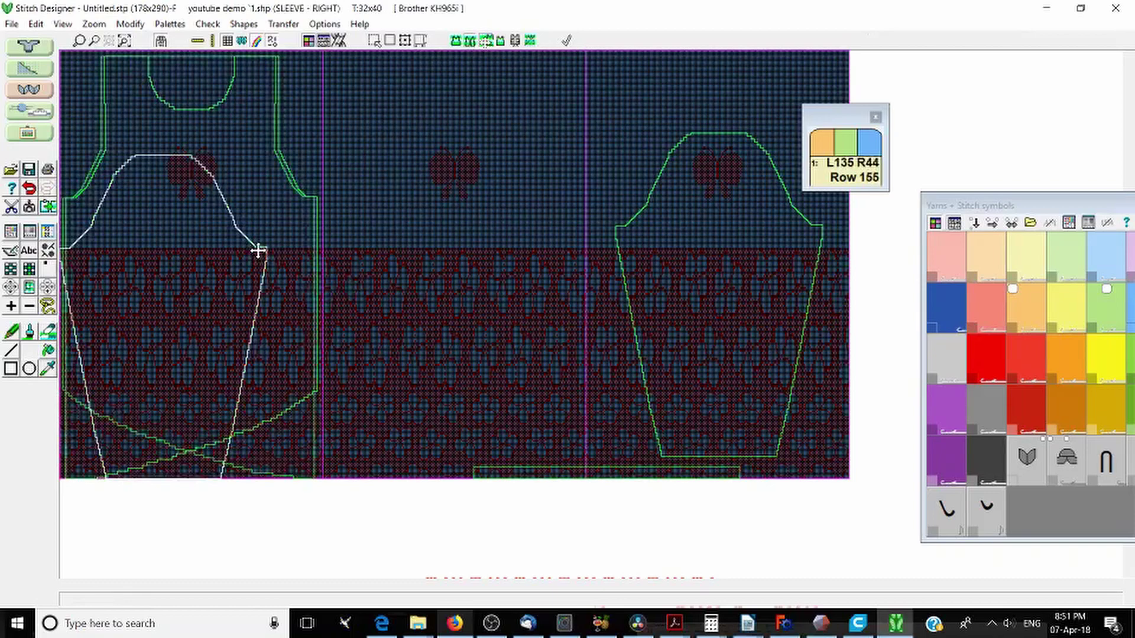
{"action": "left_click", "coordinate": [257, 250]}
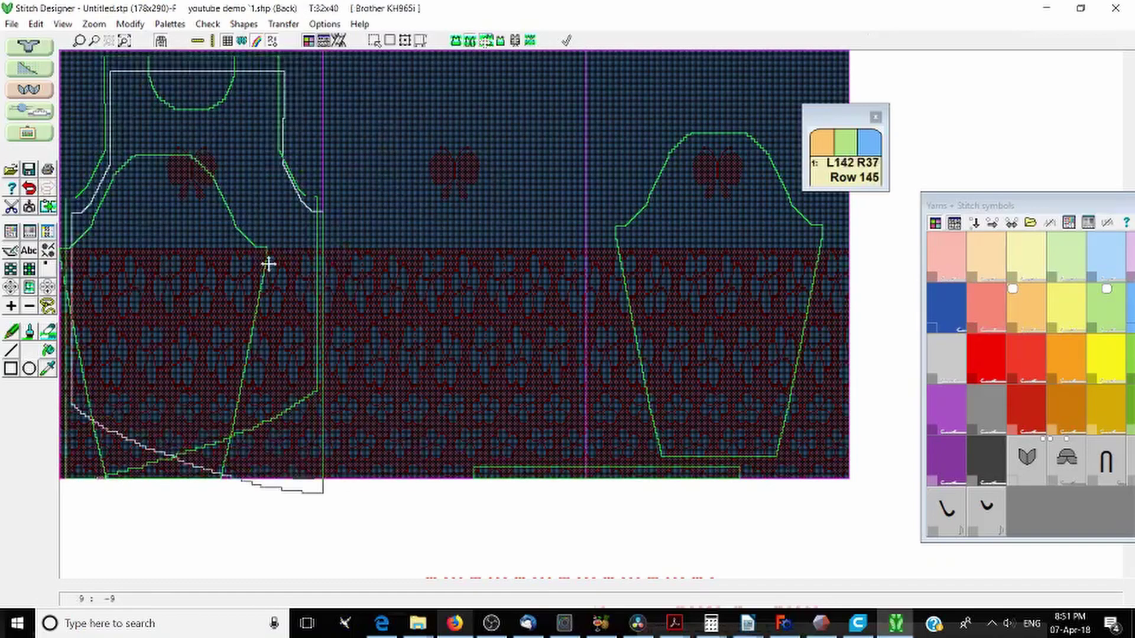
{"action": "left_click", "coordinate": [157, 161]}
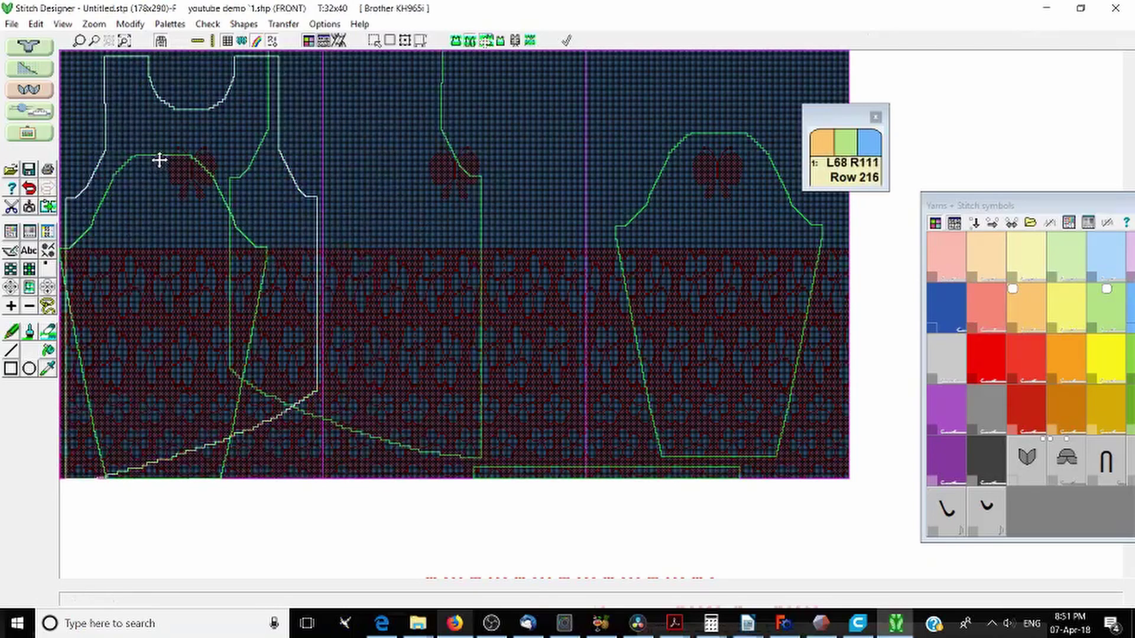
Shift the FRONT outline aside and move the right sleeve outline onto the third repeat, overlapping the left sleeve
{"action": "left_click", "coordinate": [159, 158]}
{"action": "left_click", "coordinate": [160, 159]}
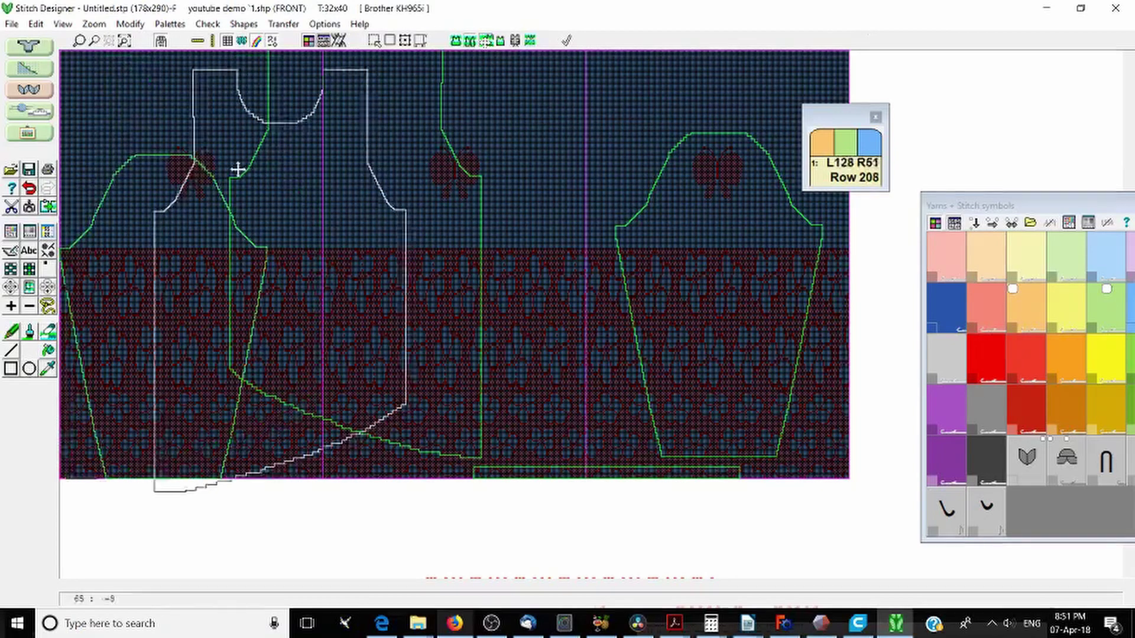
{"action": "left_click", "coordinate": [157, 165]}
{"action": "left_click", "coordinate": [160, 168]}
{"action": "left_click", "coordinate": [161, 168]}
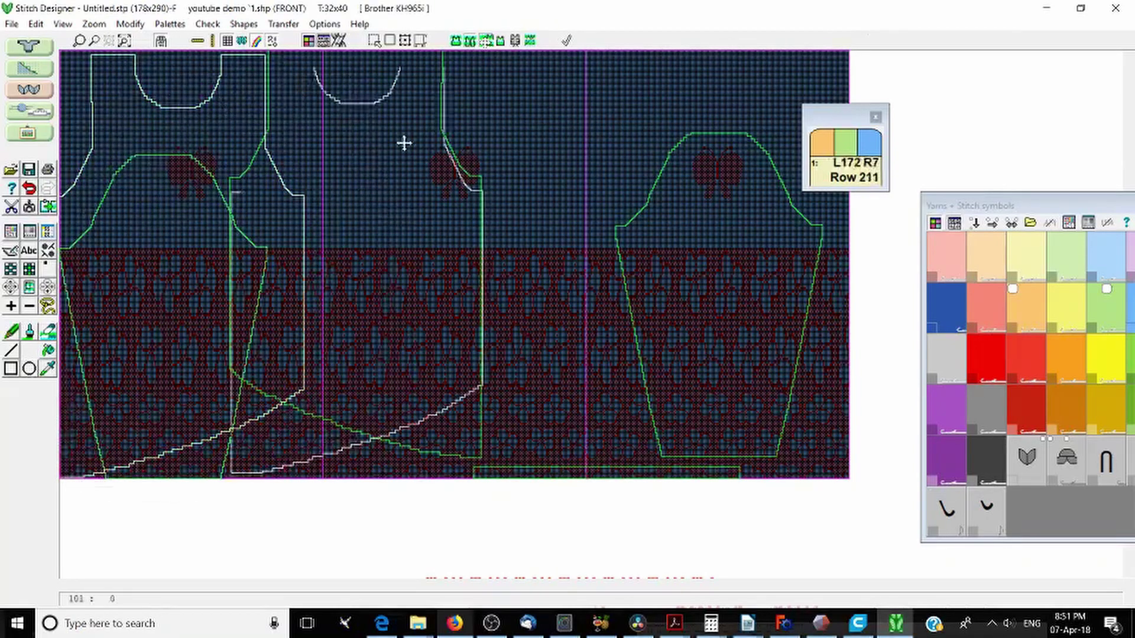
{"action": "left_click", "coordinate": [403, 142]}
{"action": "left_click", "coordinate": [173, 162]}
{"action": "left_click_drag", "start_coordinate": [175, 159], "coordinate": [748, 125]}
Position the FRONT outline on the first pattern repeat and align the Back outline on top of it
{"action": "left_click_drag", "start_coordinate": [103, 248], "coordinate": [104, 154]}
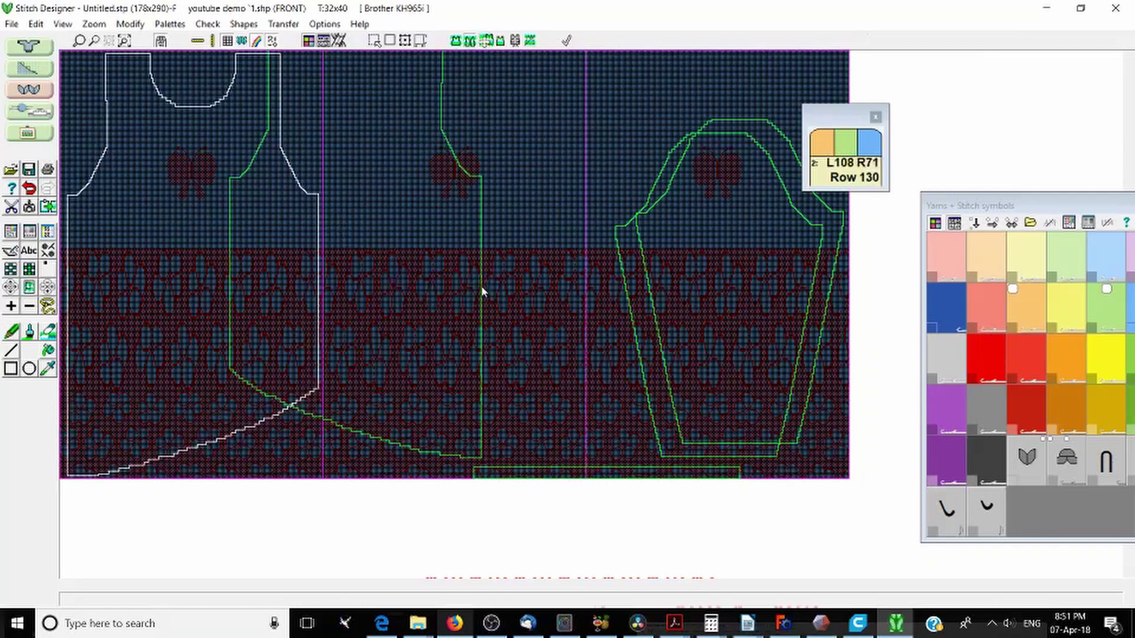
{"action": "left_click_drag", "start_coordinate": [482, 287], "coordinate": [320, 304]}
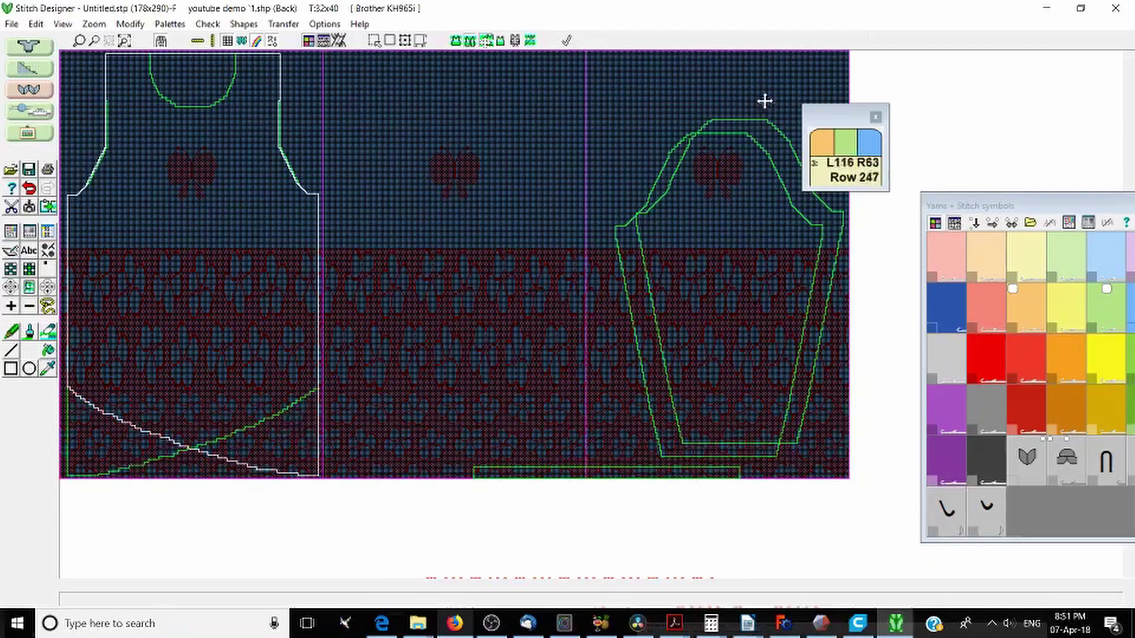
Align the two sleeve outlines on the third pattern repeat and move the welt outline onto the plain upper area of the second repeat
{"action": "left_click", "coordinate": [778, 184]}
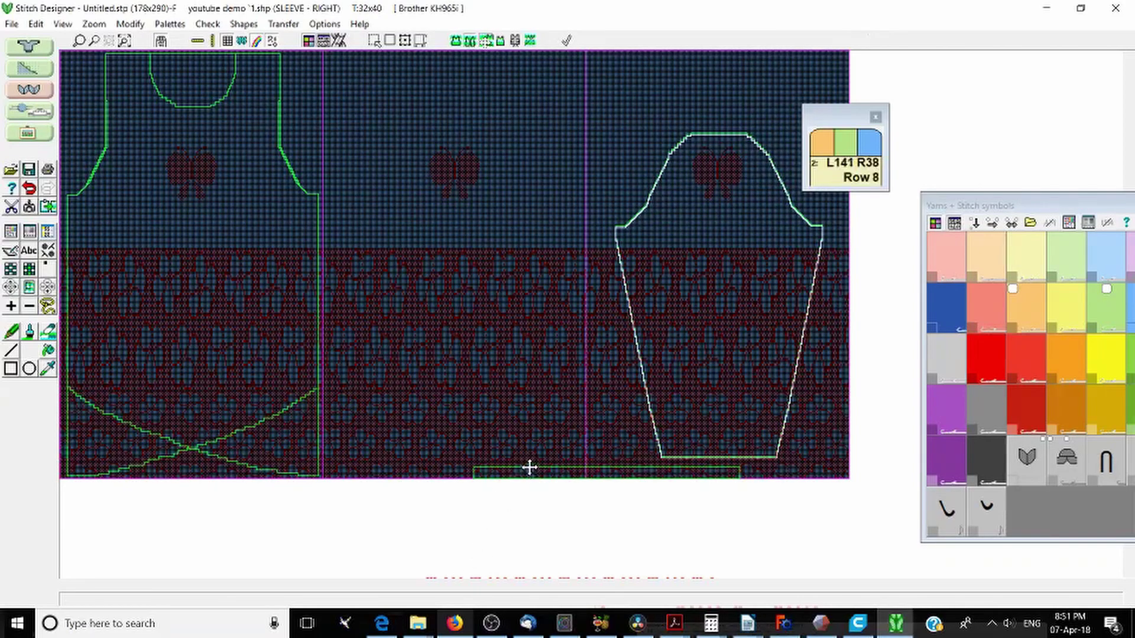
{"action": "left_click_drag", "start_coordinate": [530, 467], "coordinate": [401, 67]}
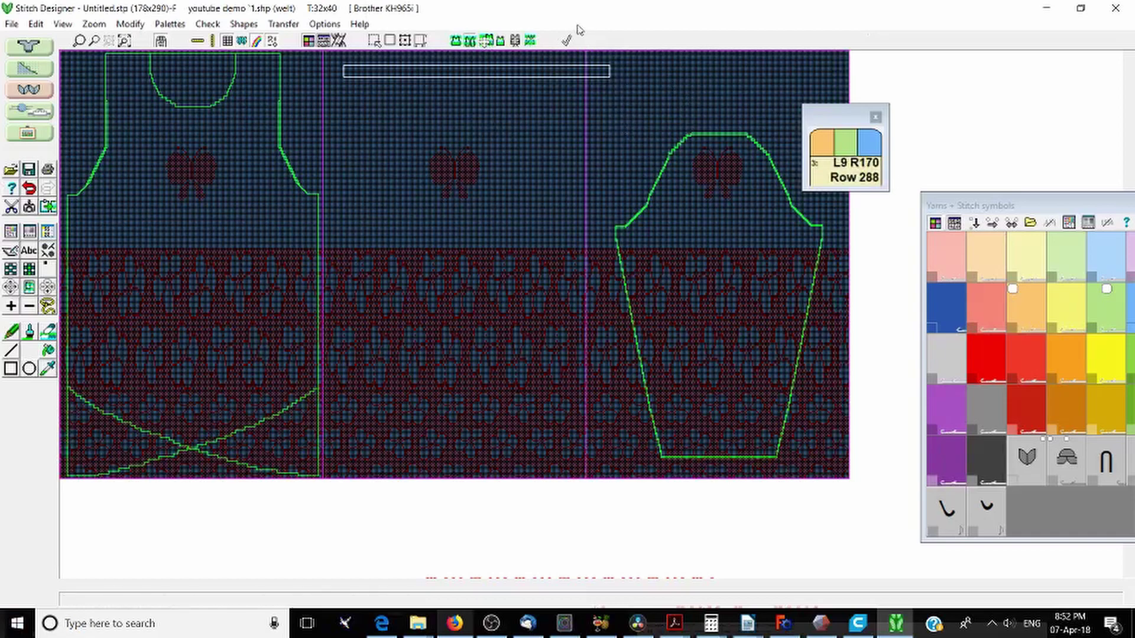
{"action": "left_click", "coordinate": [252, 31]}
{"action": "left_click", "coordinate": [318, 202]}
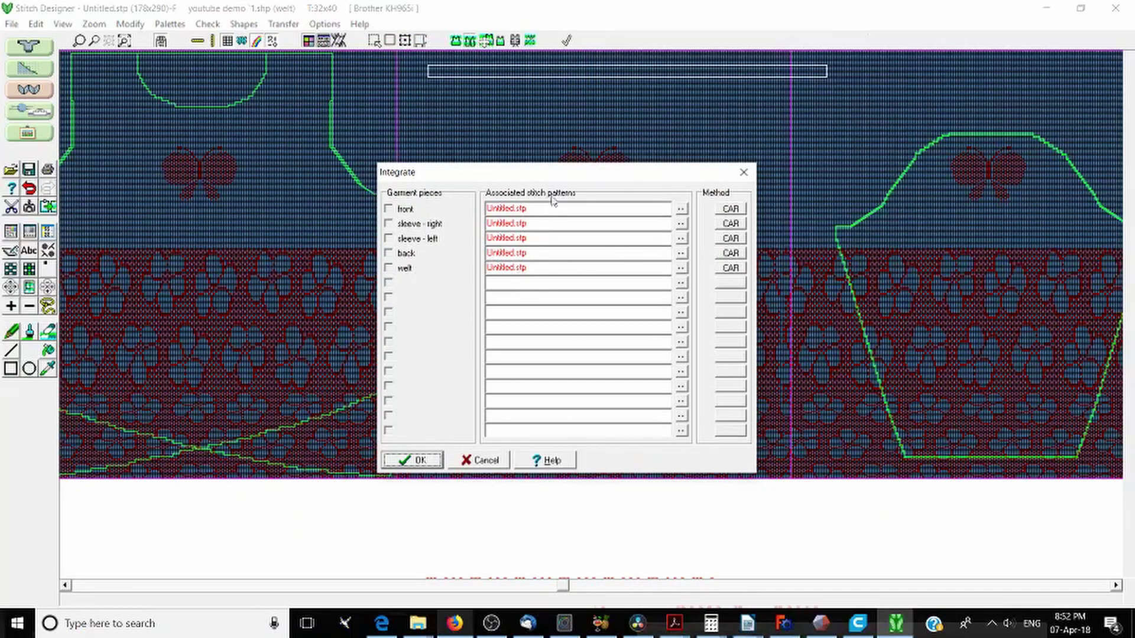
{"action": "left_click", "coordinate": [481, 460]}
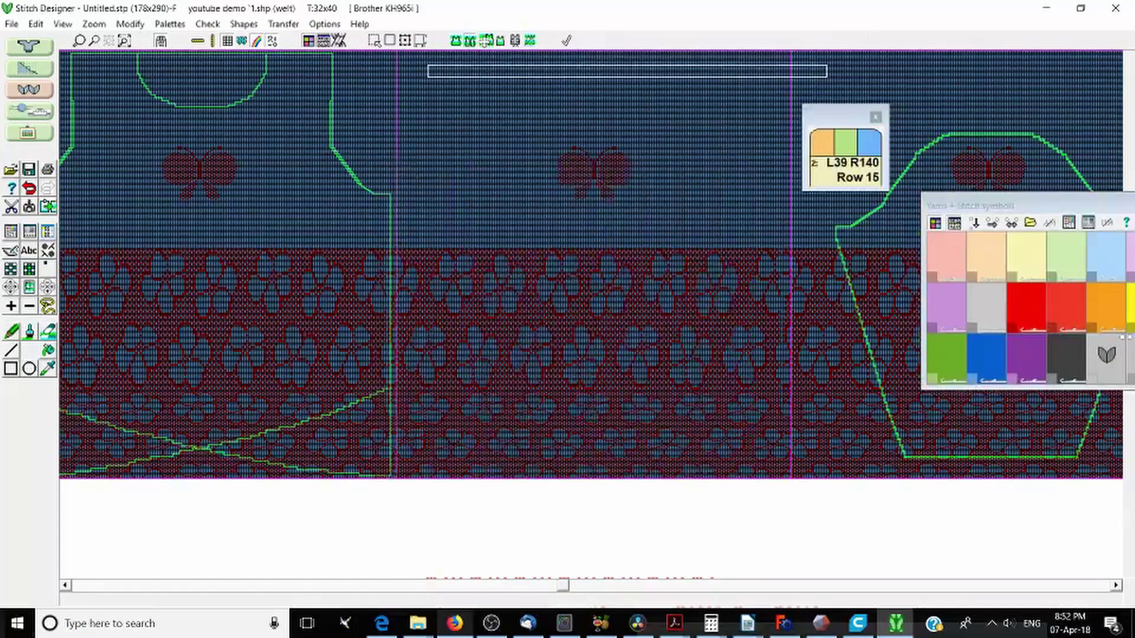
Save the stitch pattern under the name Youtube Demo Garment Stitches
{"action": "left_click", "coordinate": [11, 23]}
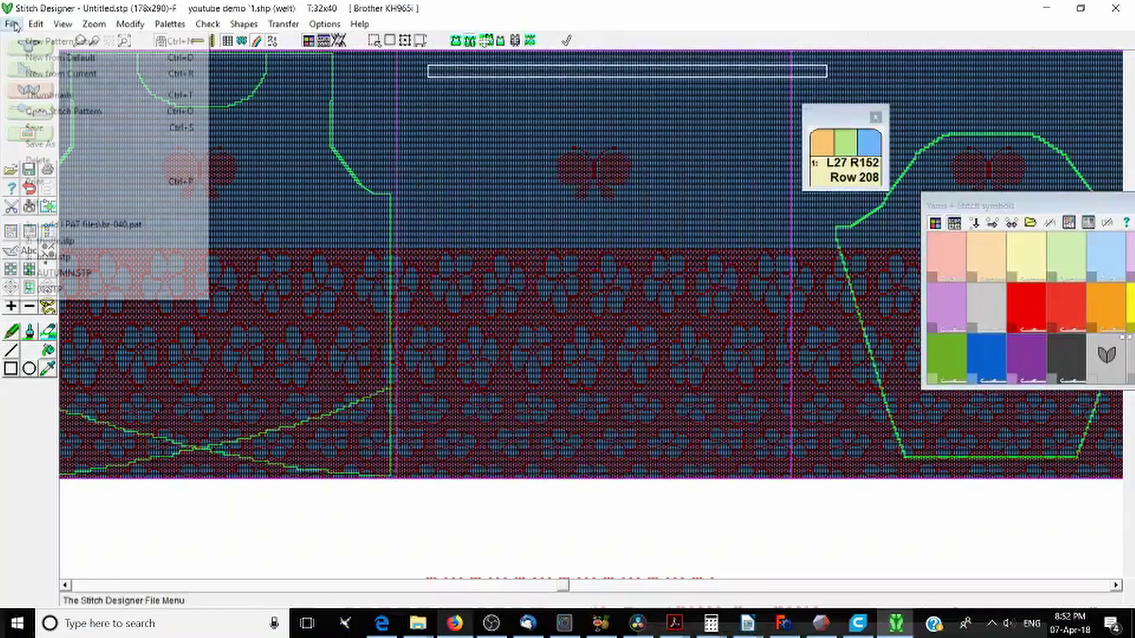
{"action": "left_click", "coordinate": [34, 145]}
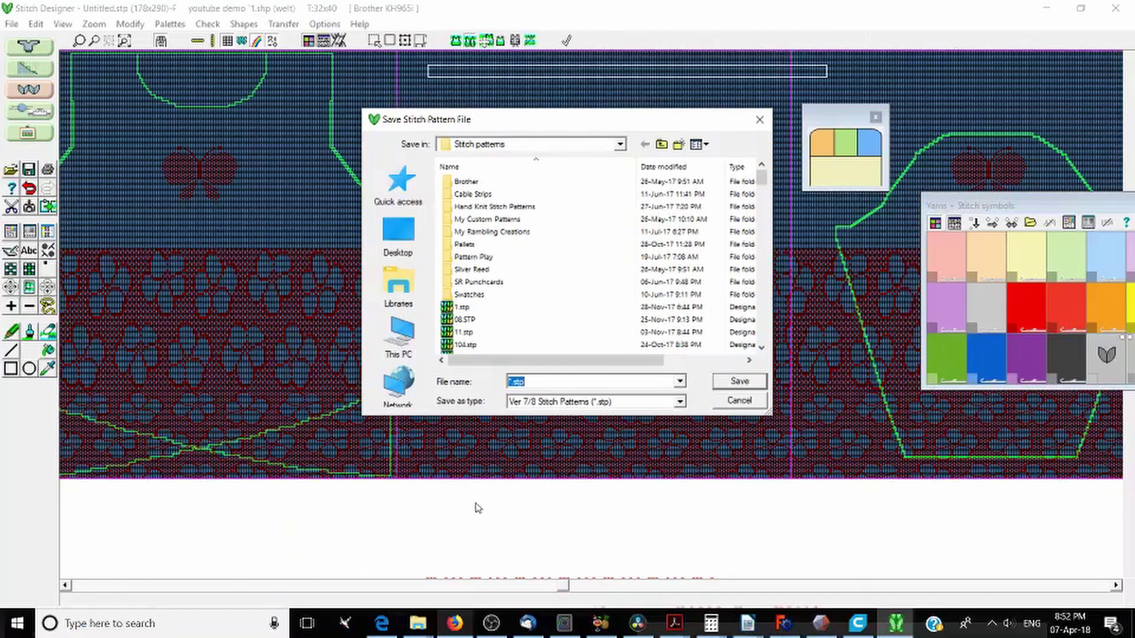
{"action": "type", "text": "Youtube Demo Garment Stitche"}
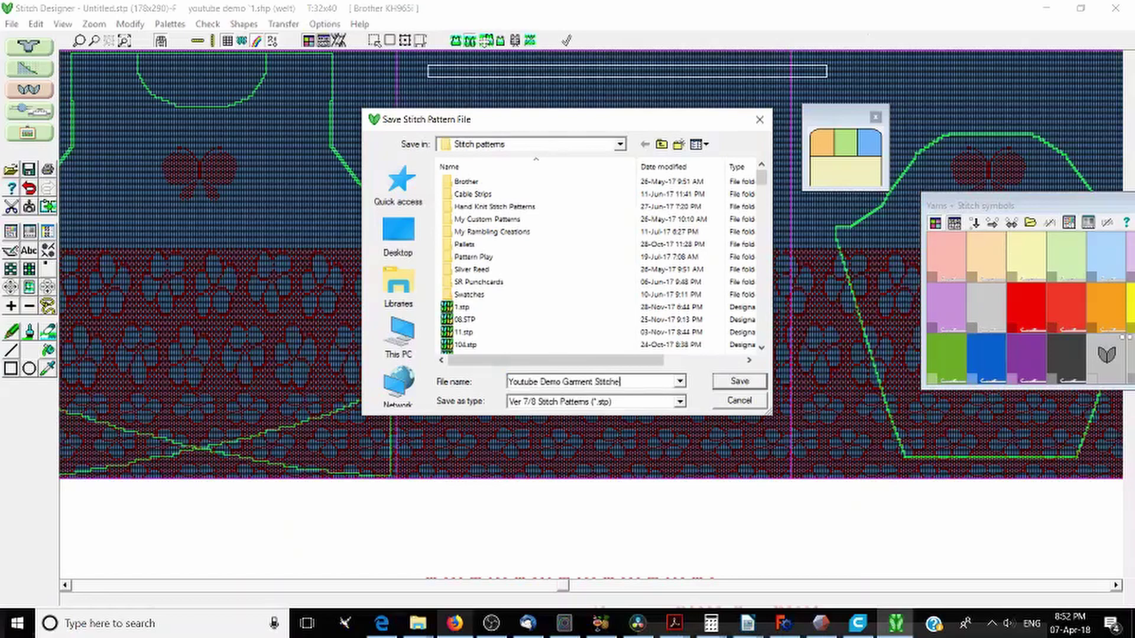
{"action": "type", "text": "s"}
{"action": "key", "text": "Return"}
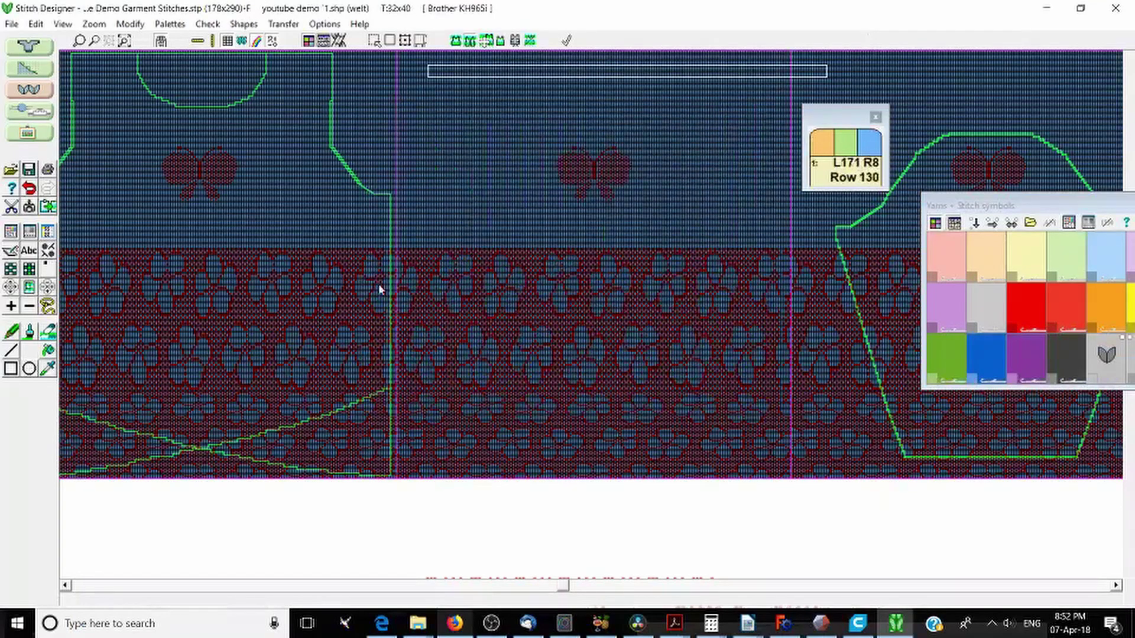
Integrate the front, both sleeves, back and welt with the youtube demo garment stitches.stp pattern
{"action": "left_click", "coordinate": [244, 24]}
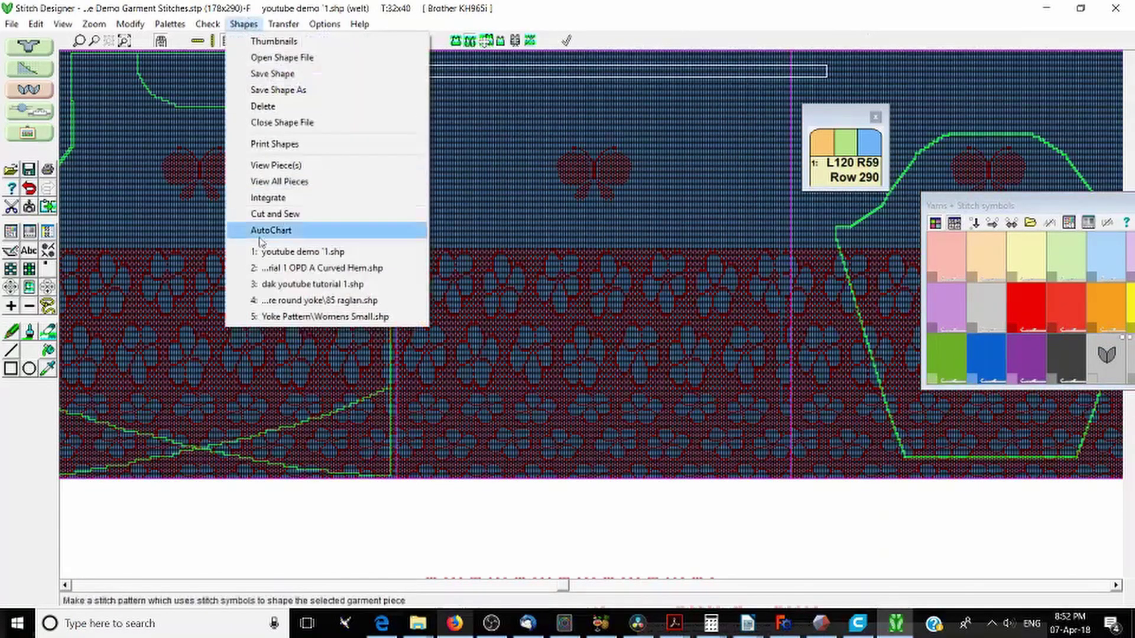
{"action": "left_click", "coordinate": [302, 196]}
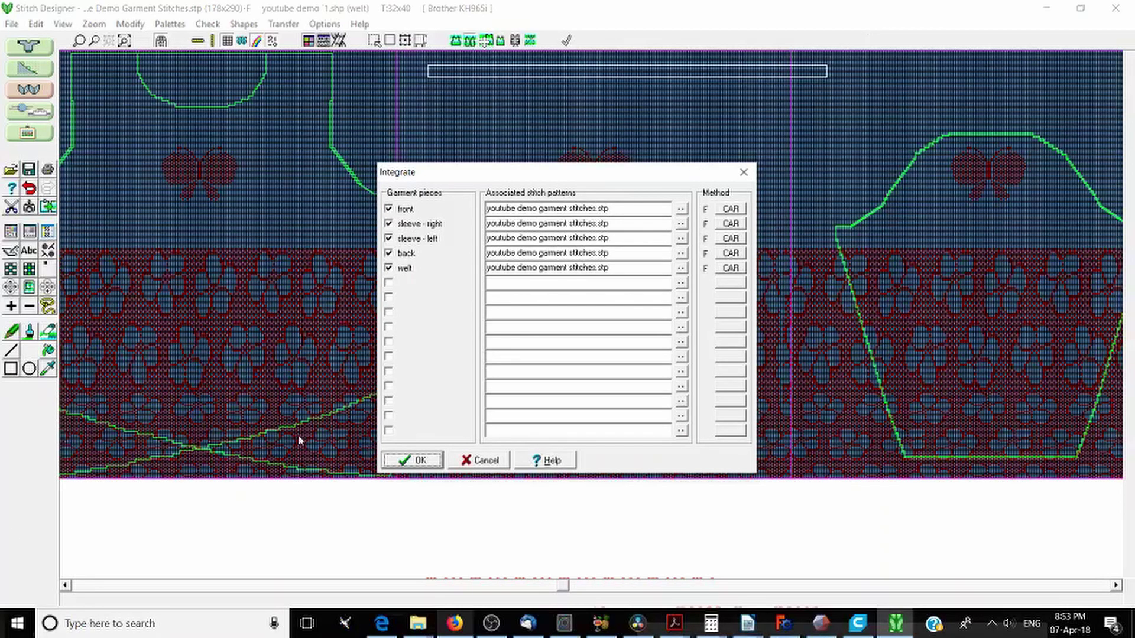
{"action": "left_click", "coordinate": [421, 464]}
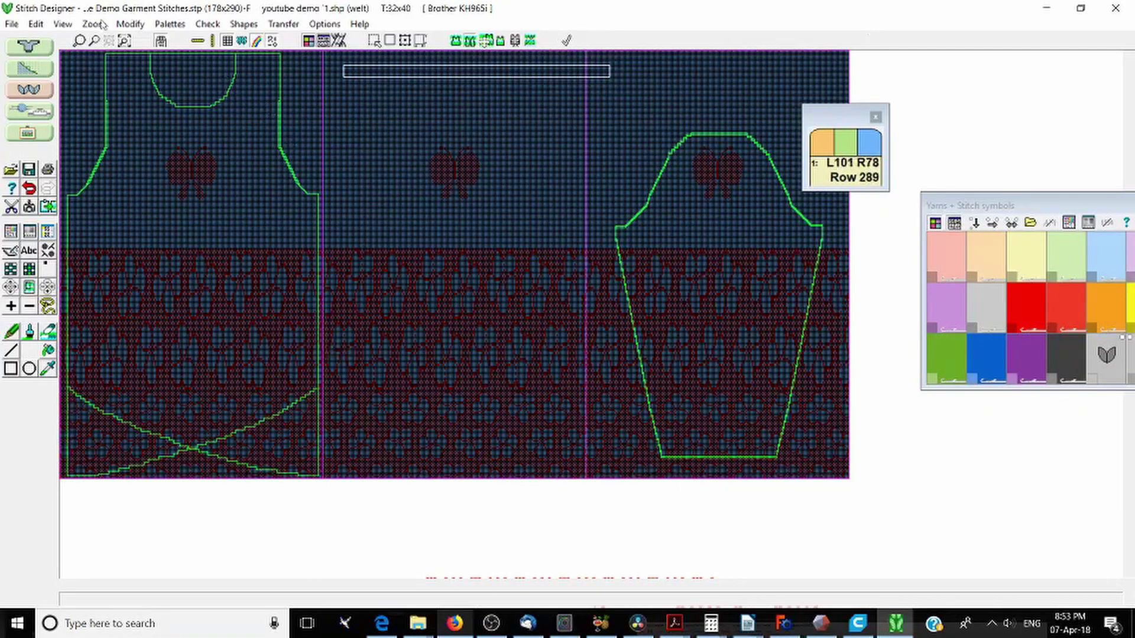
Switch to Interactive Knitting, saving the shape file with its new integration information, and load youtube demo '1.shp integrated with the stitch pattern
{"action": "left_click", "coordinate": [18, 116]}
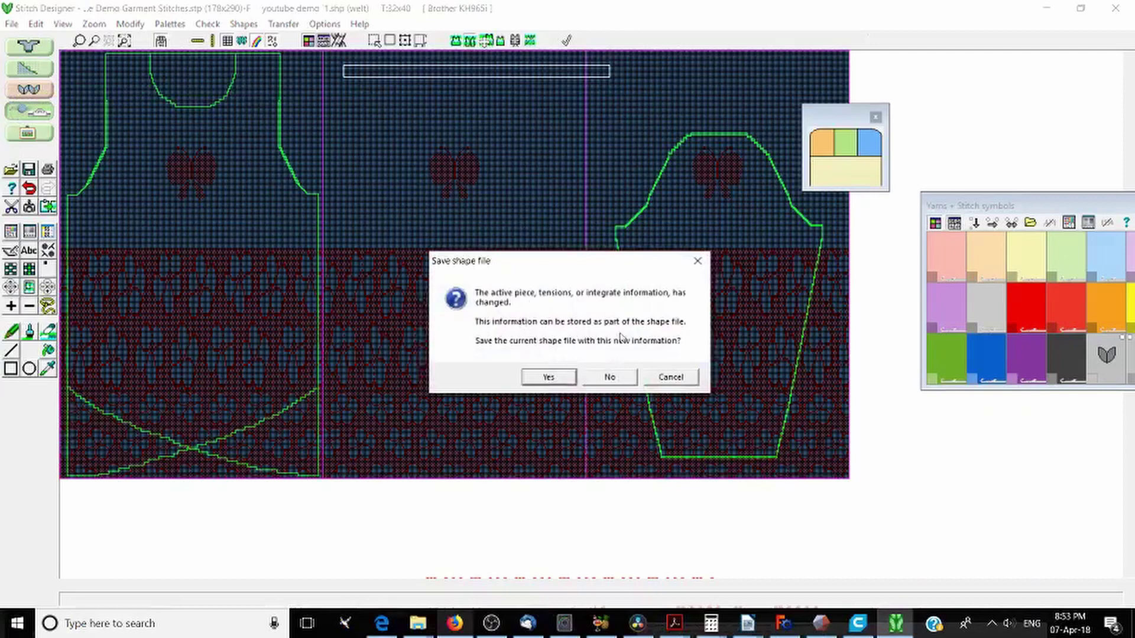
{"action": "left_click", "coordinate": [549, 378]}
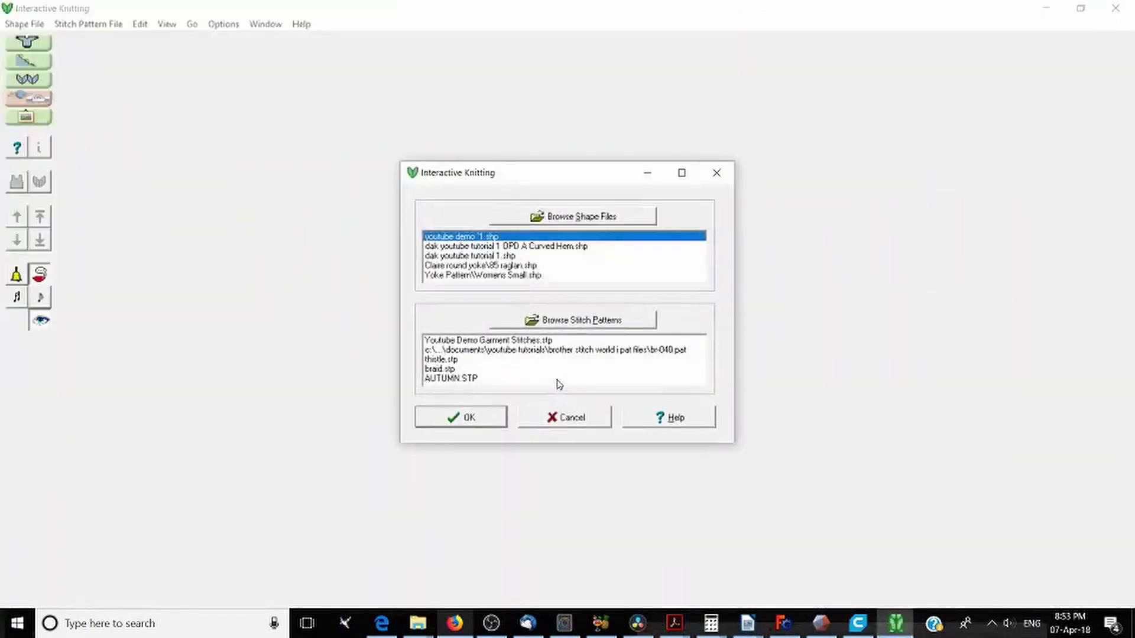
{"action": "left_click", "coordinate": [459, 412]}
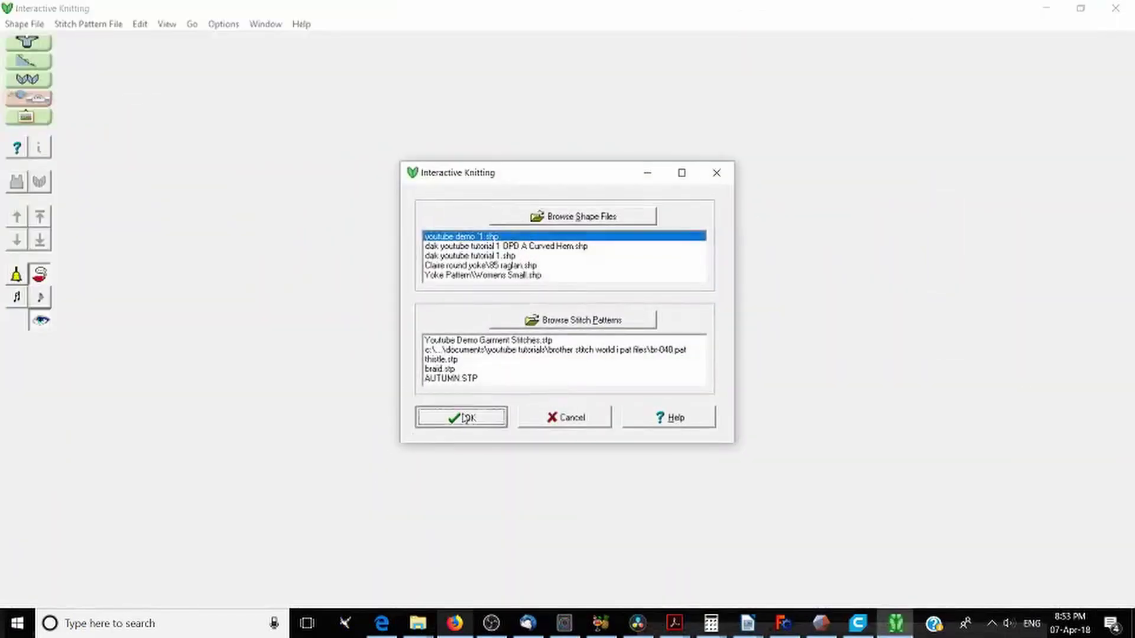
{"action": "double_click", "coordinate": [528, 227]}
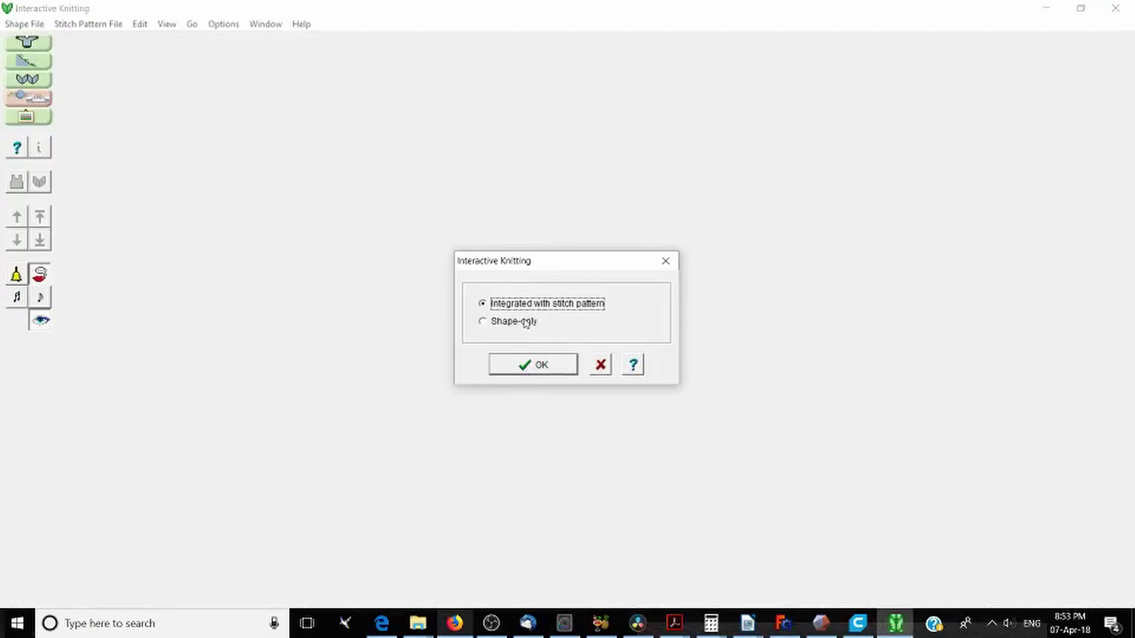
{"action": "left_click", "coordinate": [508, 367]}
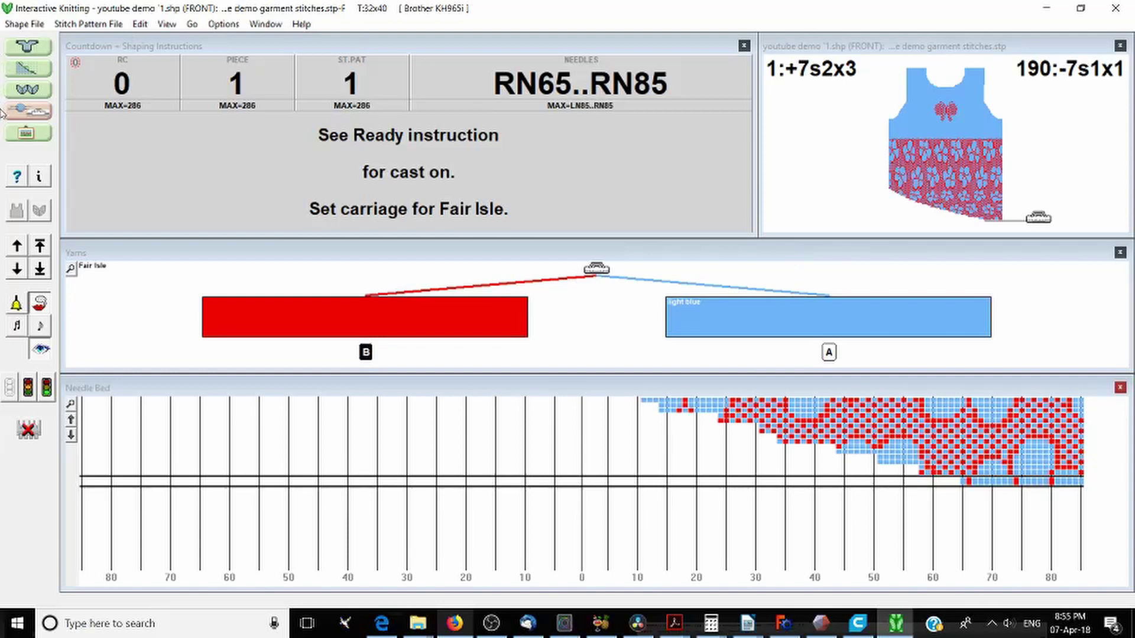
Return to Stitch Designer and display all garment pieces over the stitch pattern
{"action": "left_click", "coordinate": [23, 94]}
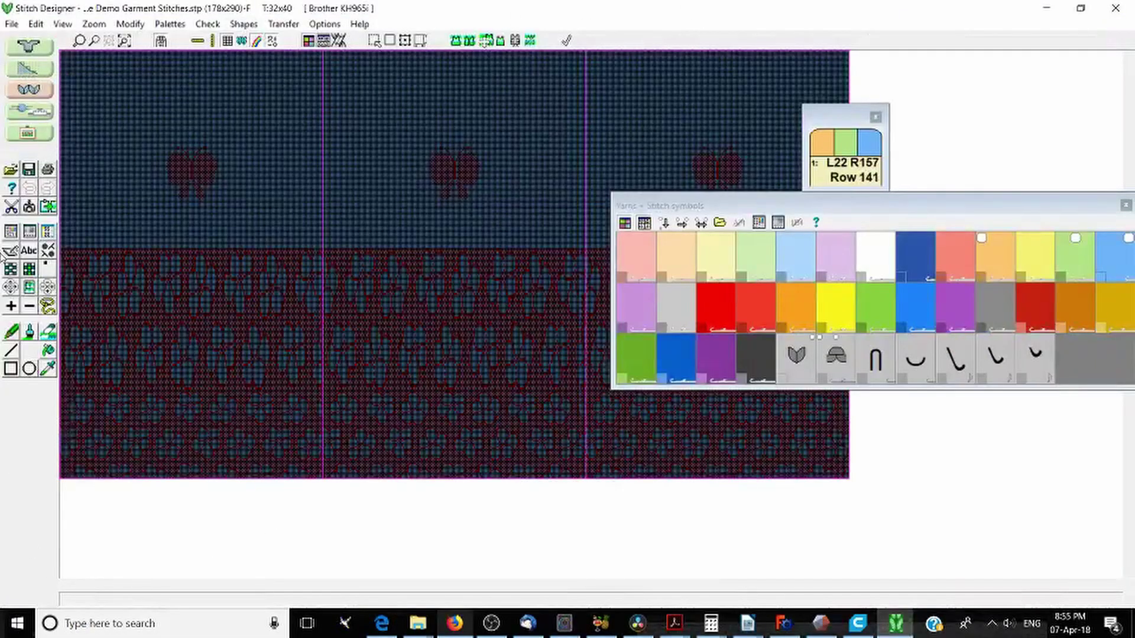
{"action": "left_click", "coordinate": [245, 24]}
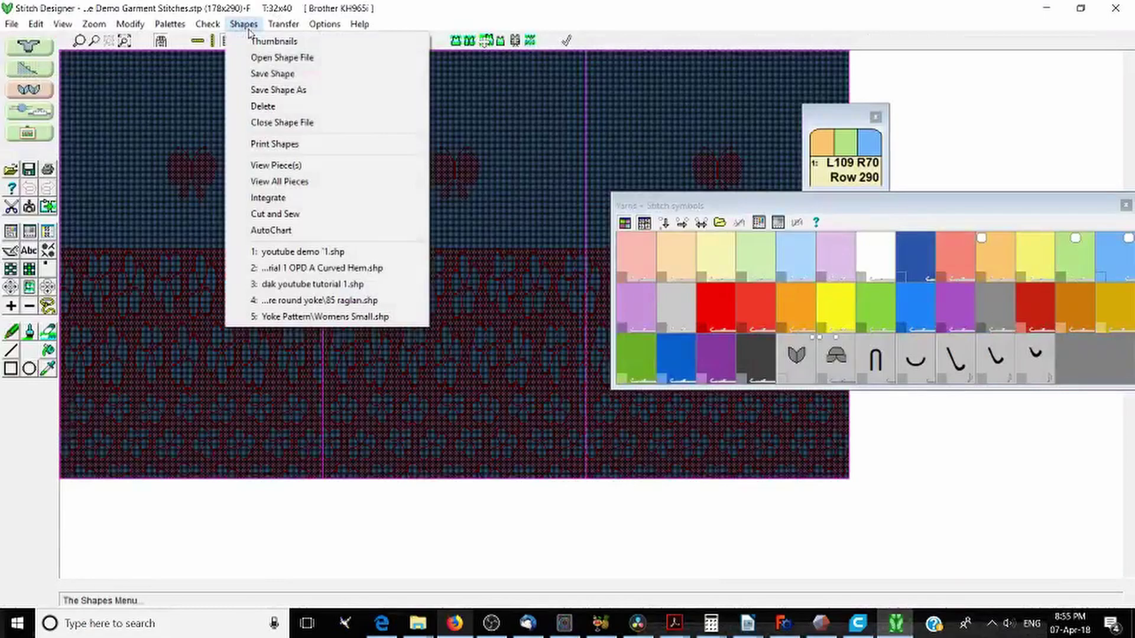
{"action": "left_click", "coordinate": [279, 180]}
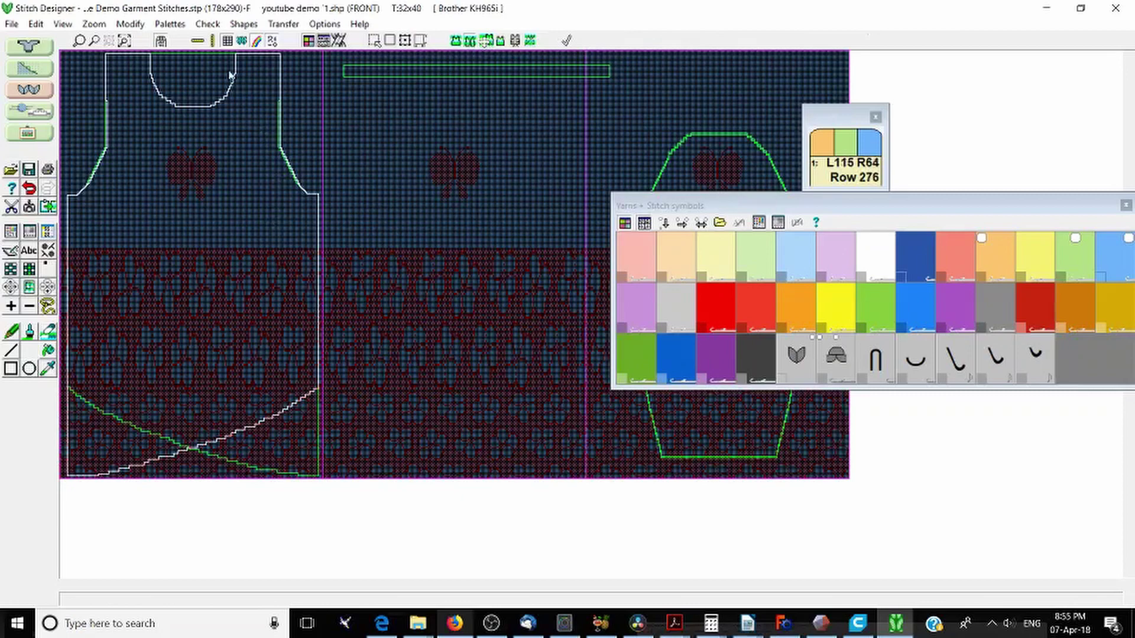
{"action": "left_click", "coordinate": [288, 27]}
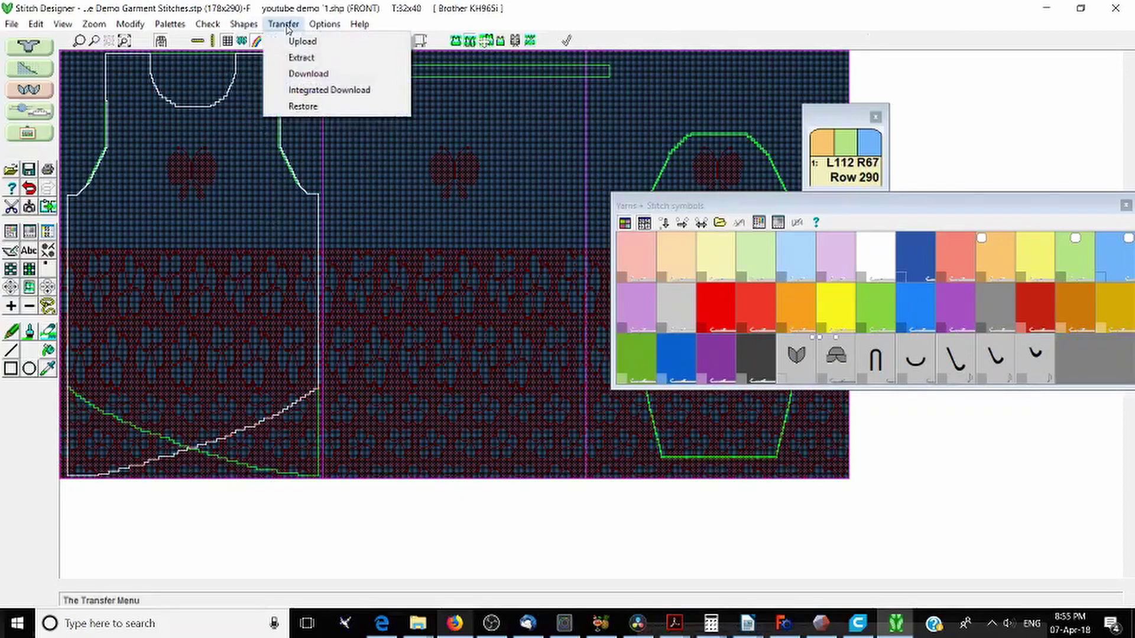
{"action": "left_click", "coordinate": [303, 79]}
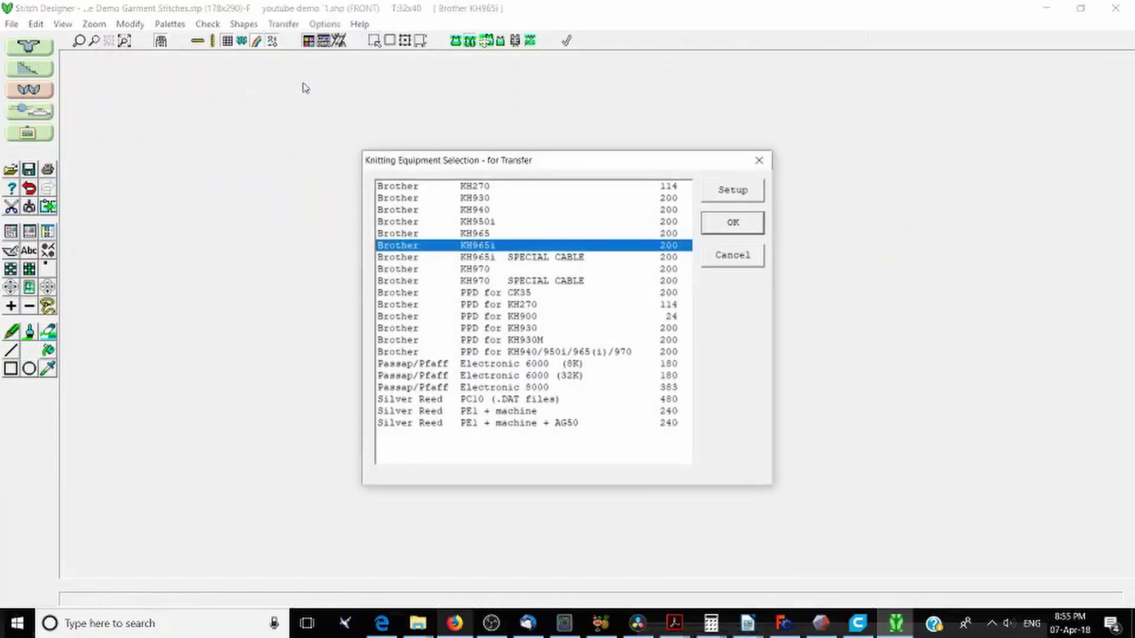
{"action": "left_click", "coordinate": [760, 222]}
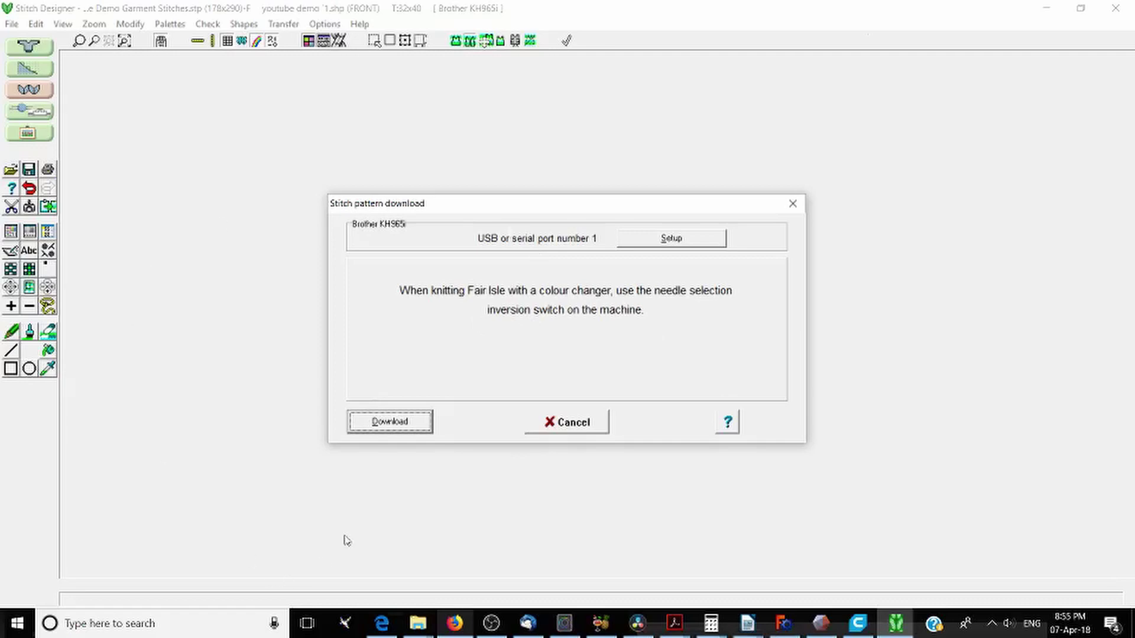
{"action": "left_click", "coordinate": [793, 203]}
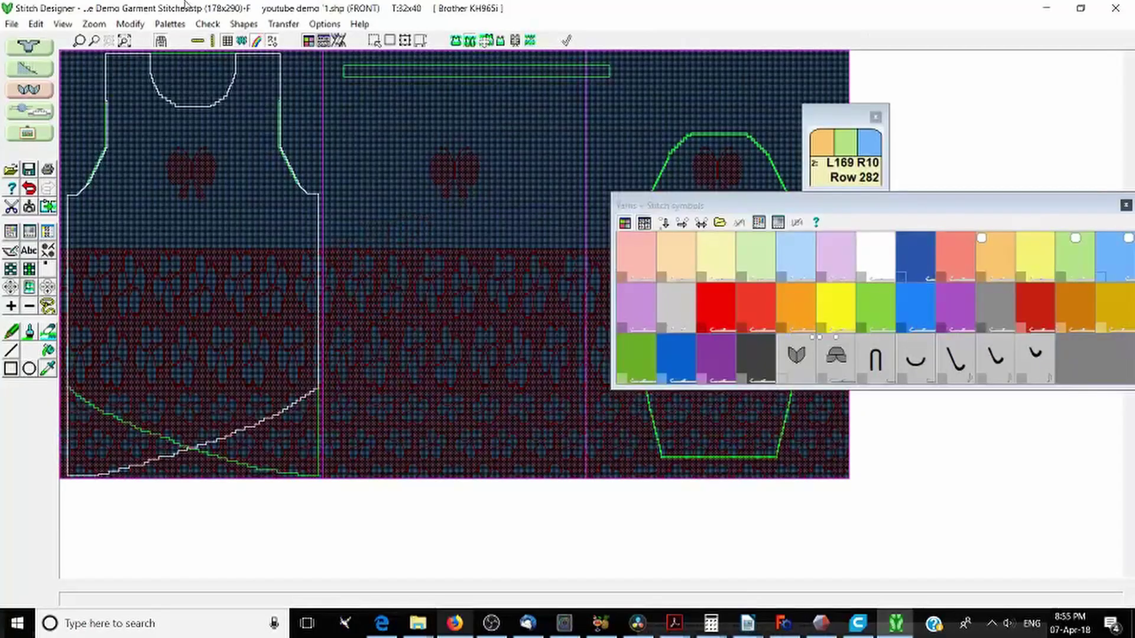
Set up an integrated download for the Brother KH965i, choosing a single garment piece to transfer
{"action": "left_click", "coordinate": [287, 26]}
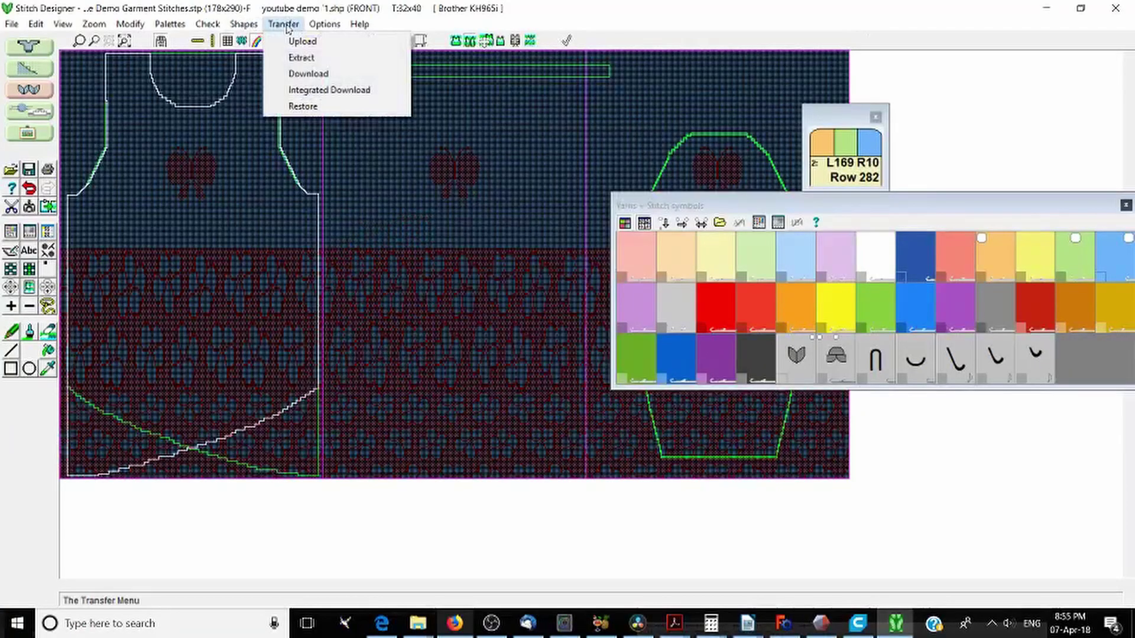
{"action": "left_click", "coordinate": [317, 92]}
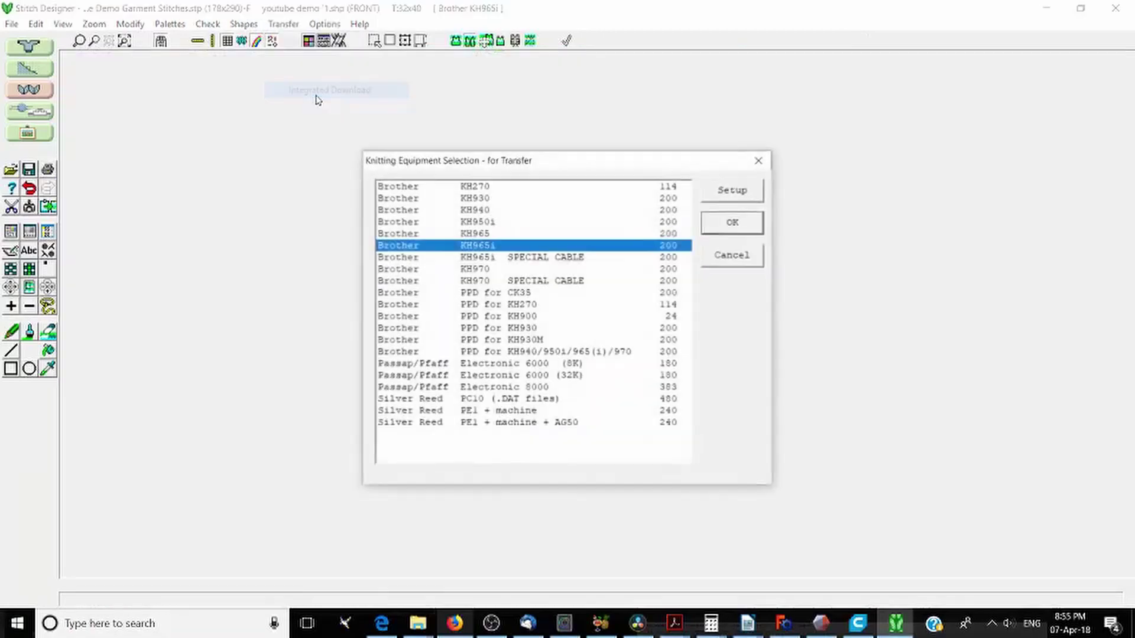
{"action": "left_click", "coordinate": [733, 222]}
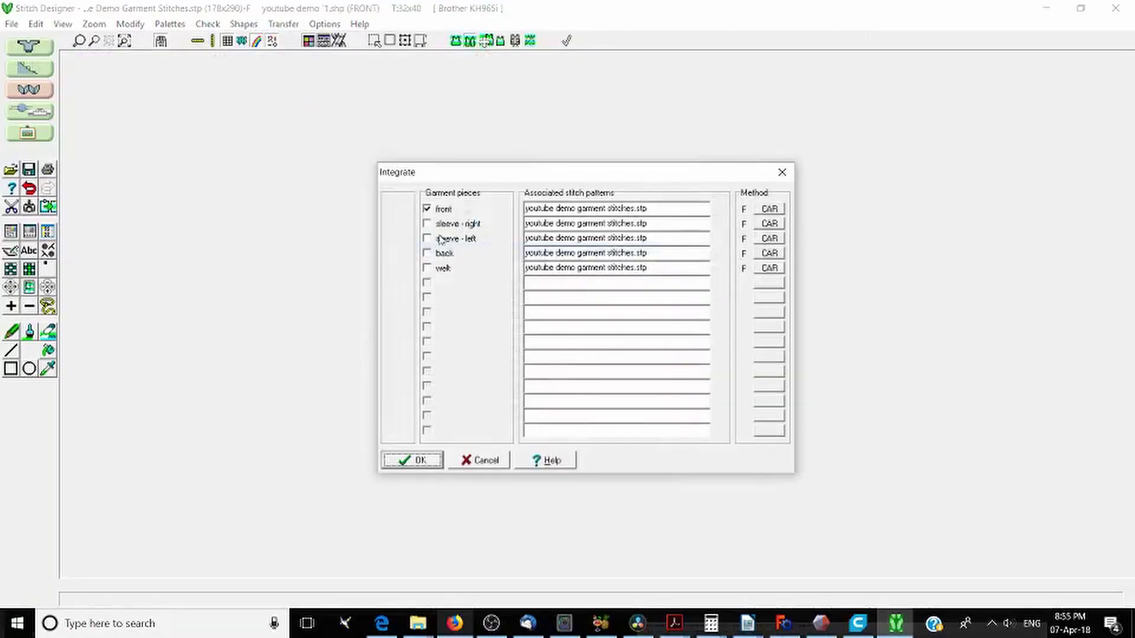
{"action": "left_click", "coordinate": [427, 224]}
{"action": "left_click", "coordinate": [428, 210]}
{"action": "left_click", "coordinate": [399, 460]}
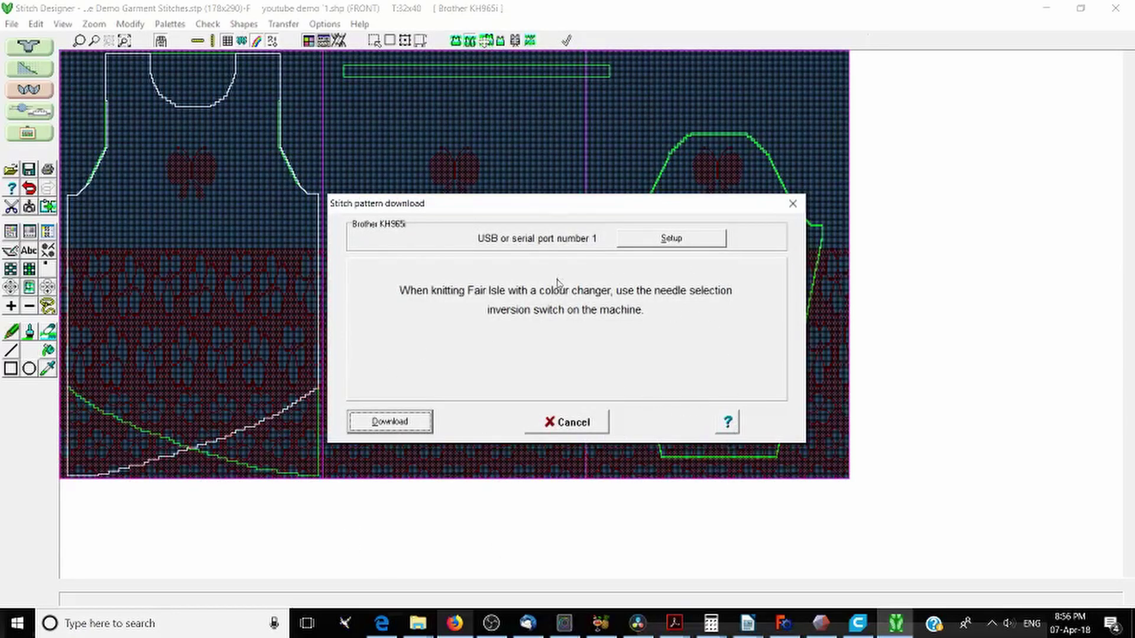
Try to download the chosen piece's stitch pattern to the knitting machine through port 1
{"action": "left_click_drag", "start_coordinate": [591, 210], "coordinate": [389, 120]}
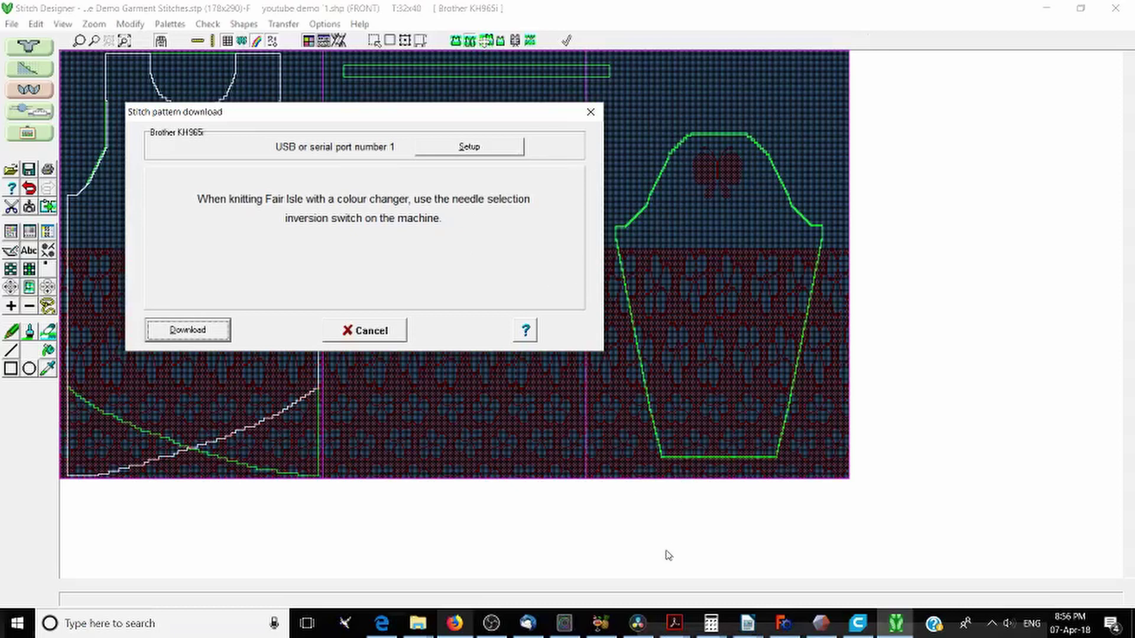
{"action": "left_click", "coordinate": [212, 338]}
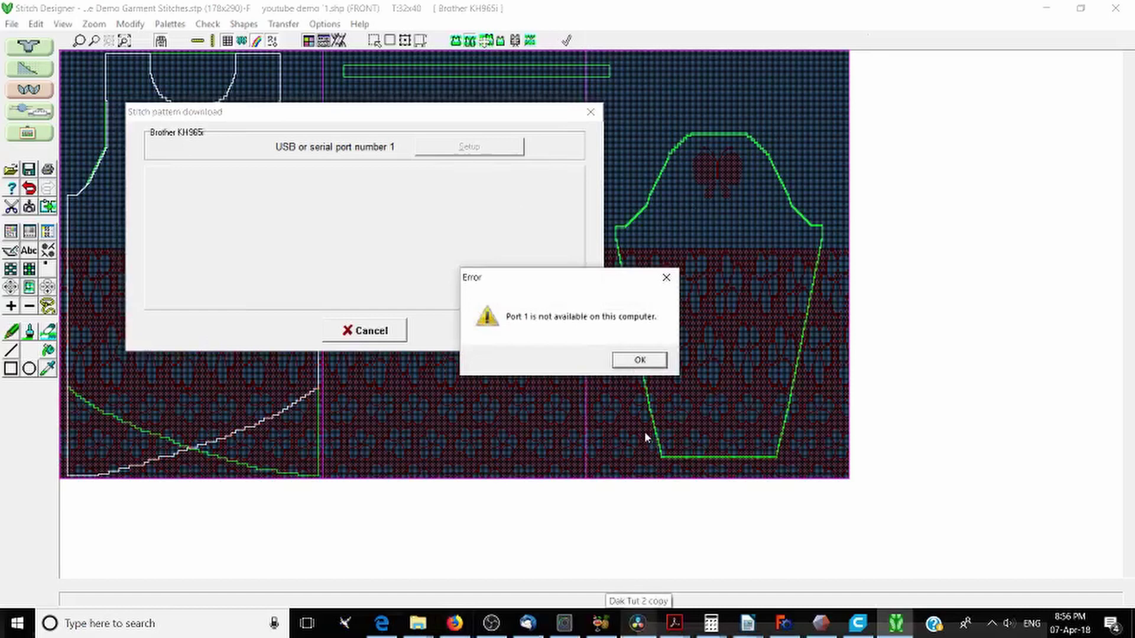
{"action": "left_click", "coordinate": [641, 361]}
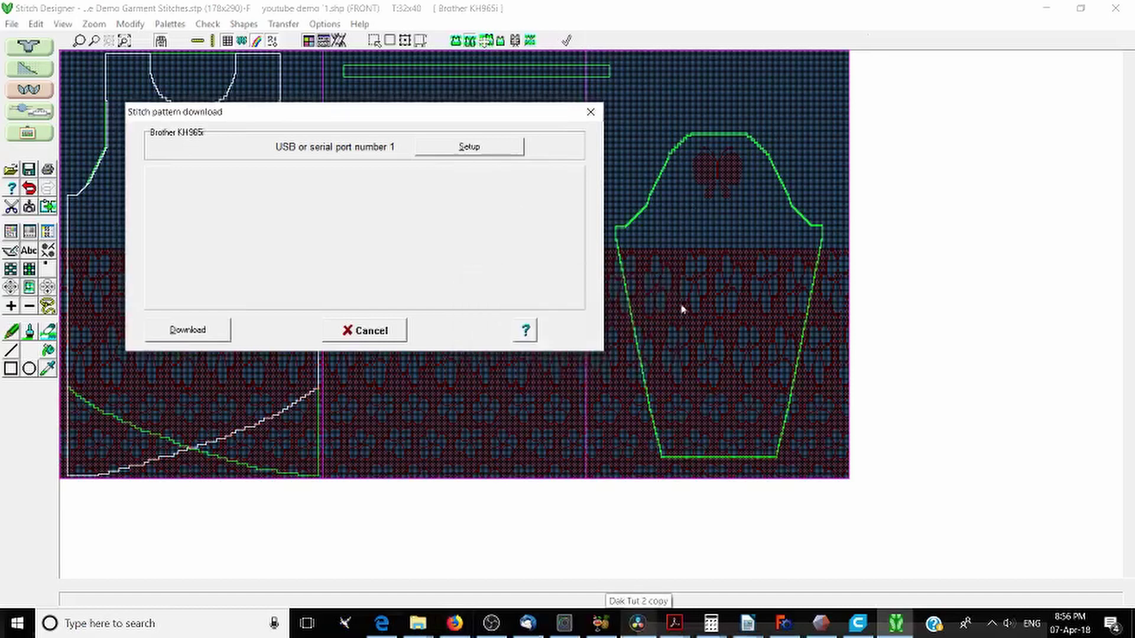
Set the link type to USB Brotherlink 4 Plus in the Brother KH965i transfer setup
{"action": "left_click", "coordinate": [457, 155]}
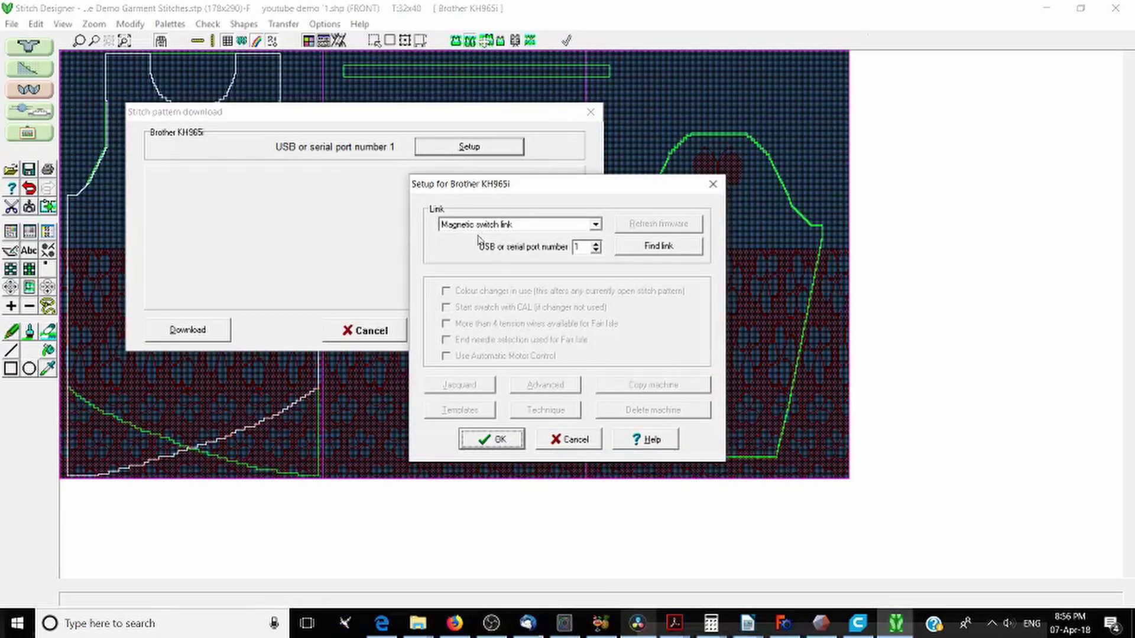
{"action": "left_click", "coordinate": [539, 227]}
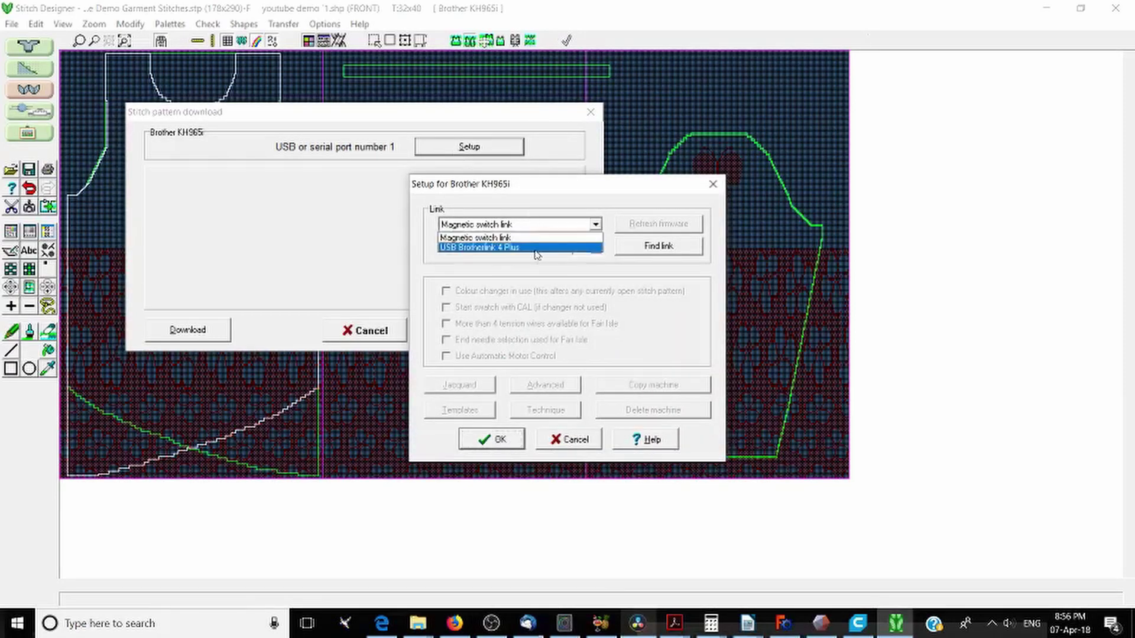
{"action": "left_click", "coordinate": [537, 248]}
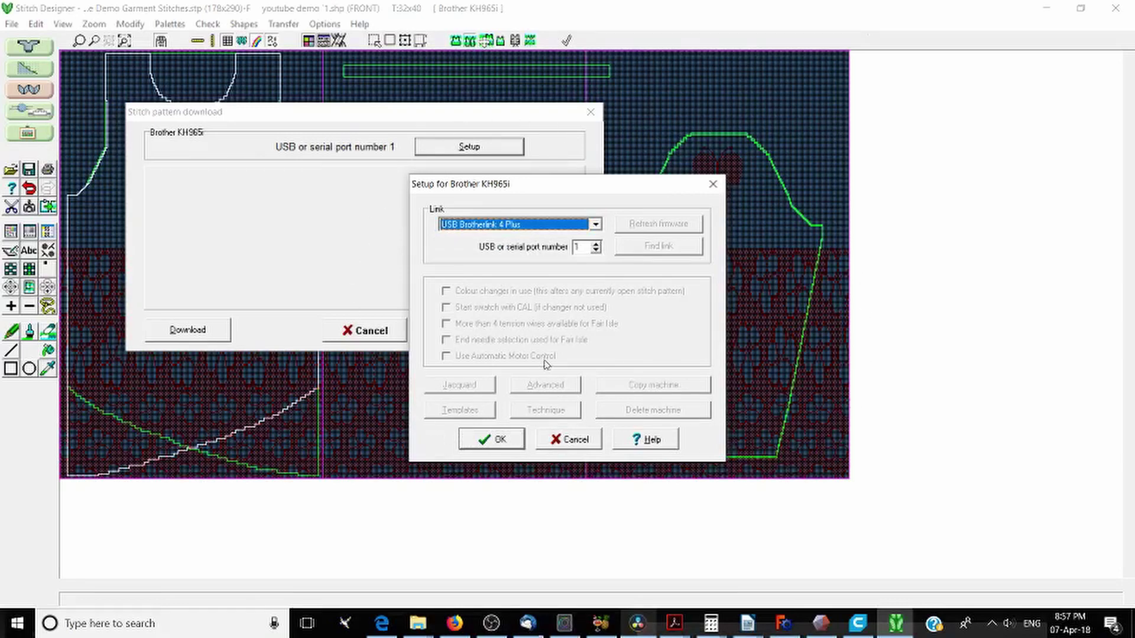
Open the Windows Device Manager to look up the link cable's port
{"action": "right_click", "coordinate": [10, 632]}
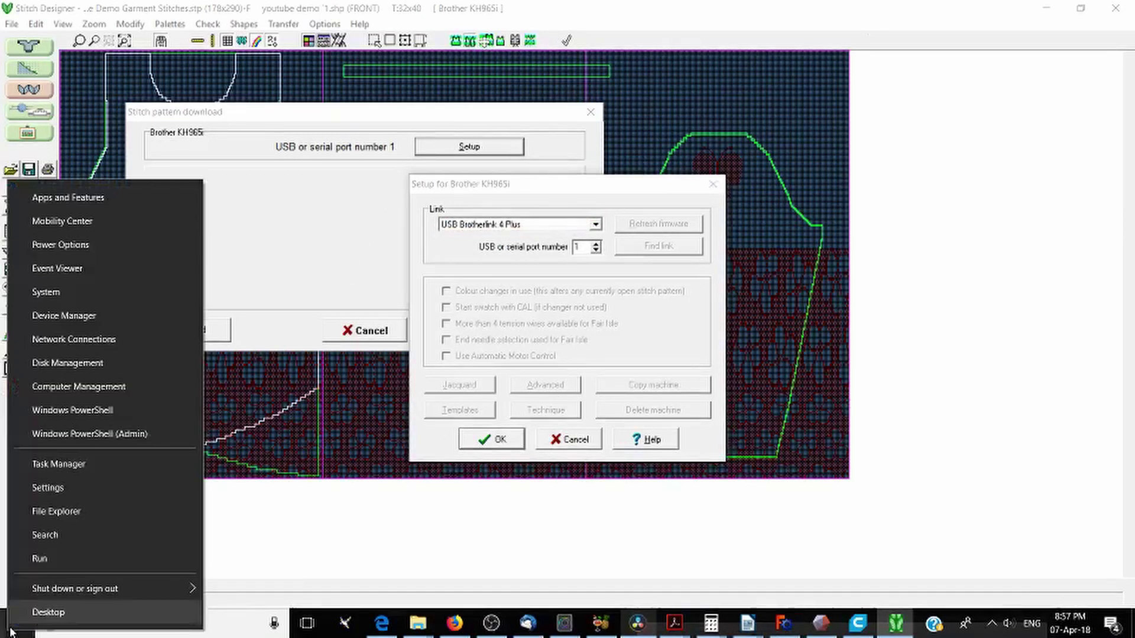
{"action": "left_click", "coordinate": [126, 318]}
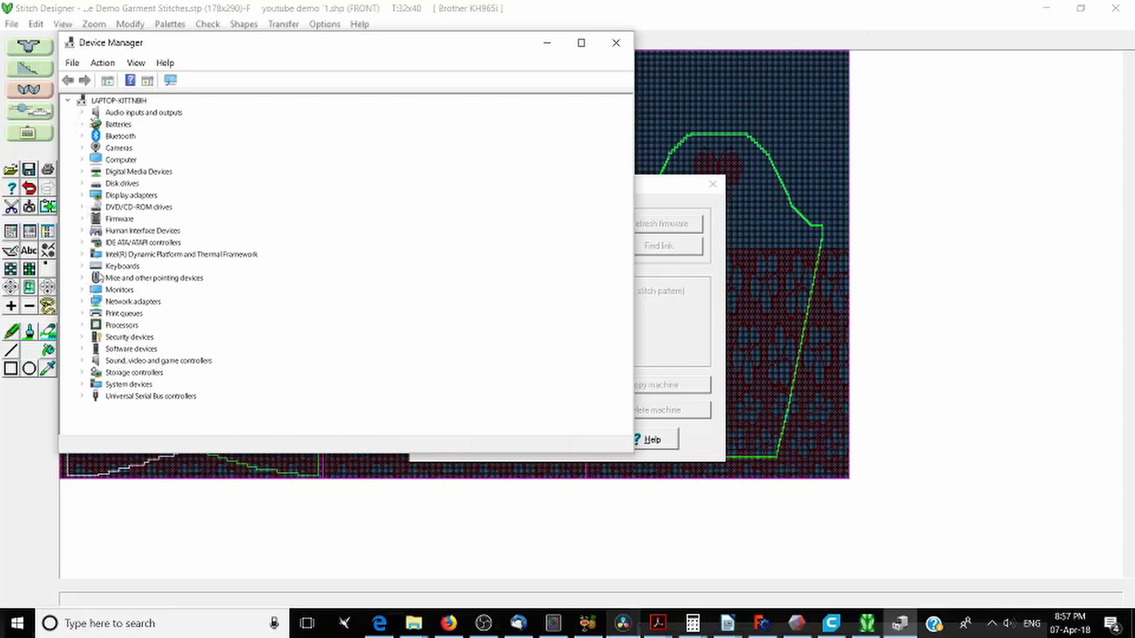
Inspect the Processors category in the Device Manager, and close the Device Manager
{"action": "left_click", "coordinate": [81, 325]}
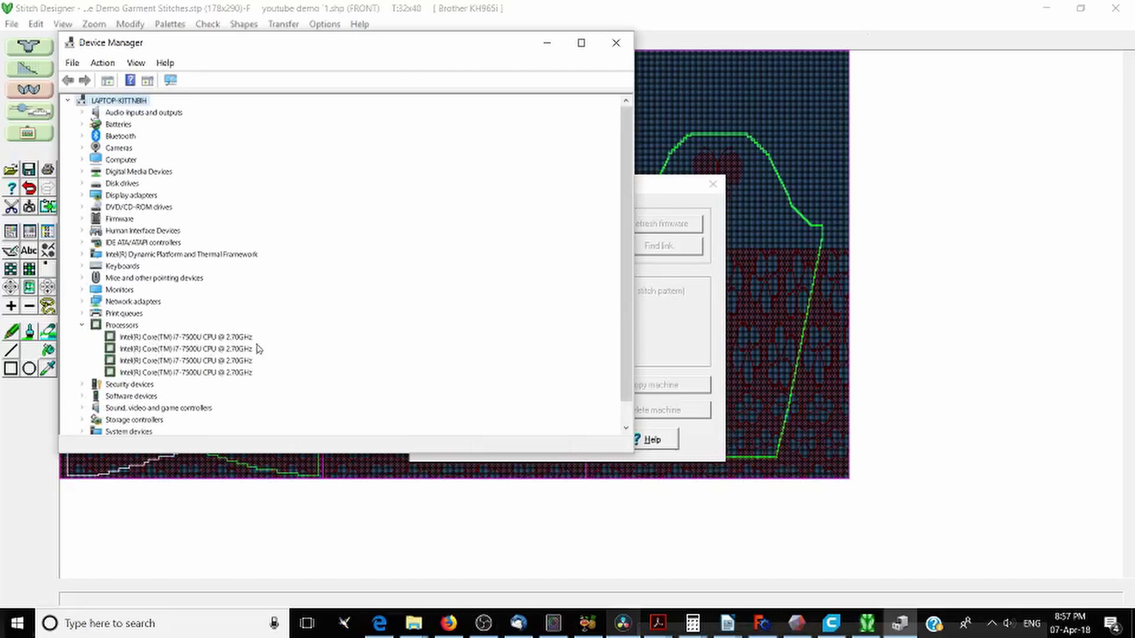
{"action": "left_click", "coordinate": [616, 43]}
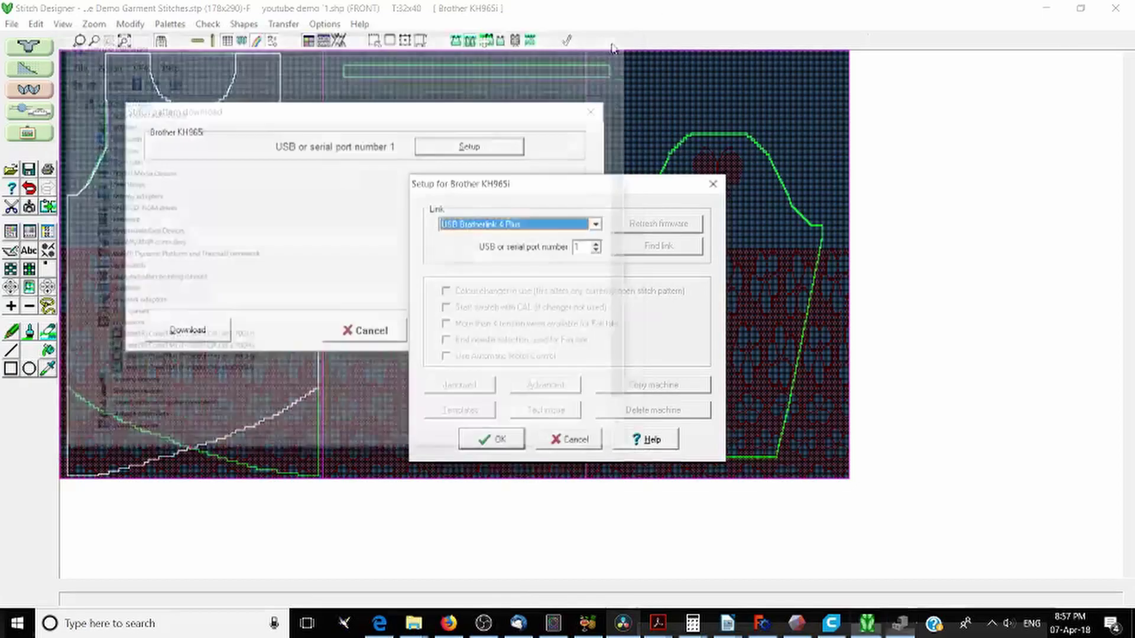
Confirm the Brother KH965i setup with USB or serial port number 1, and cancel the stitch pattern download
{"action": "left_click", "coordinate": [579, 246]}
{"action": "double_click", "coordinate": [579, 246]}
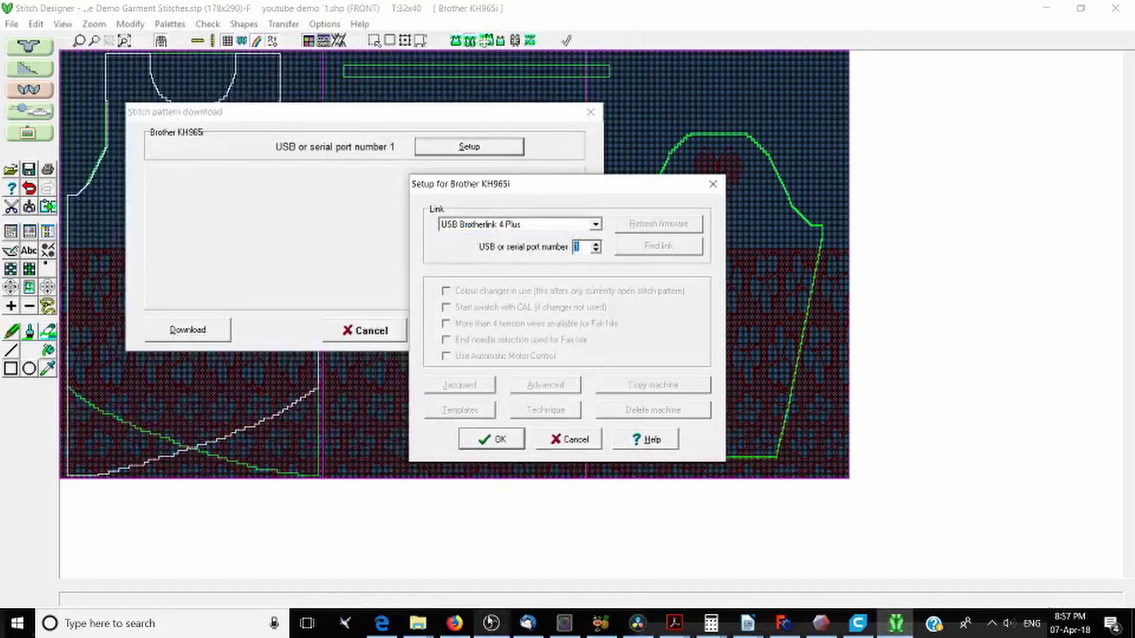
{"action": "left_click", "coordinate": [503, 441]}
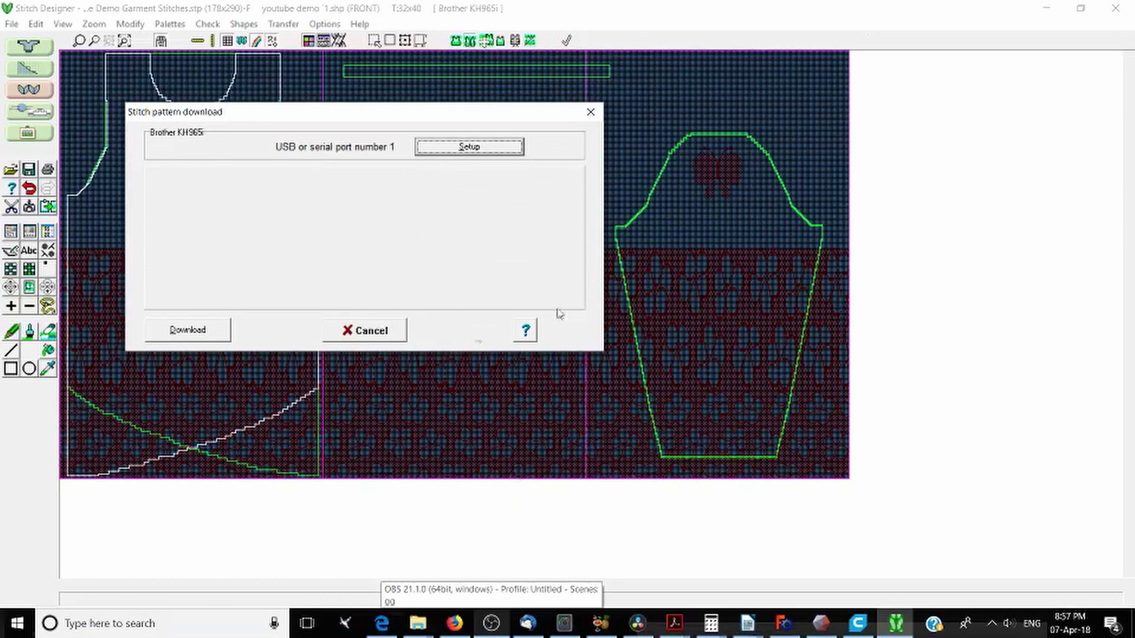
{"action": "left_click", "coordinate": [376, 342]}
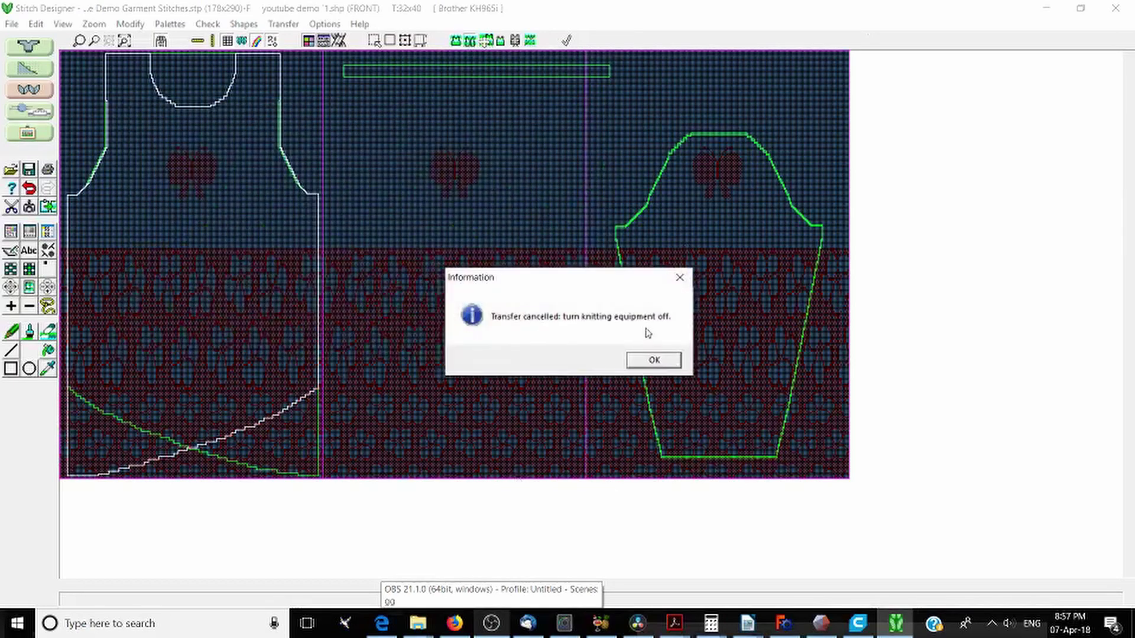
{"action": "left_click", "coordinate": [634, 362]}
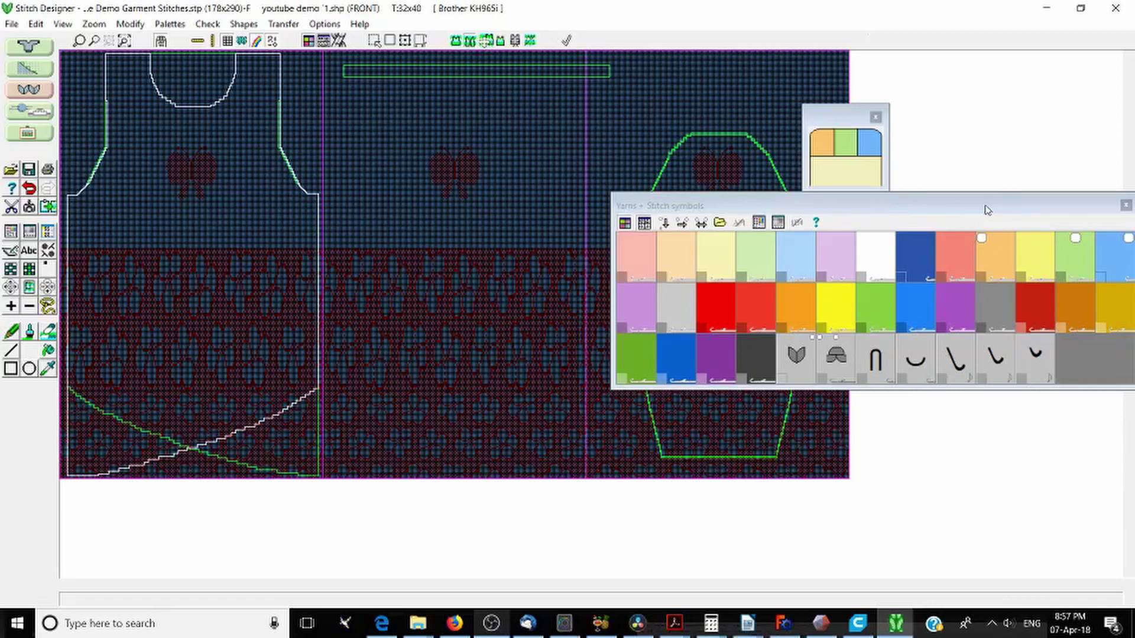
Start Interactive Knitting for the FRONT piece of youtube demo '1.shp, integrated with its stitch pattern
{"action": "left_click", "coordinate": [20, 116]}
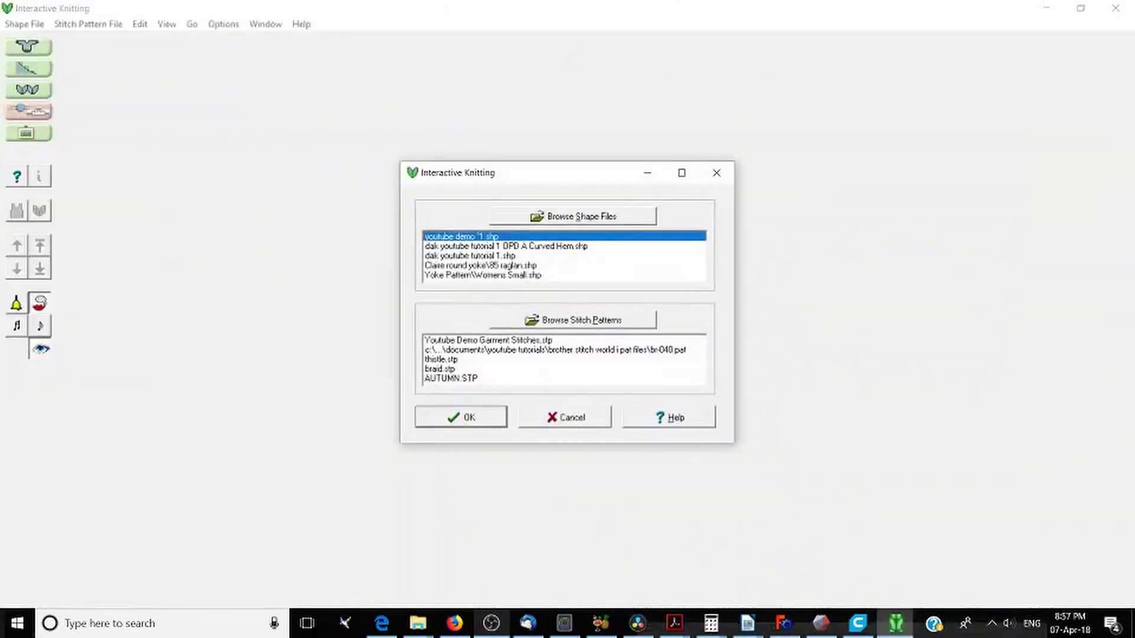
{"action": "left_click", "coordinate": [482, 417]}
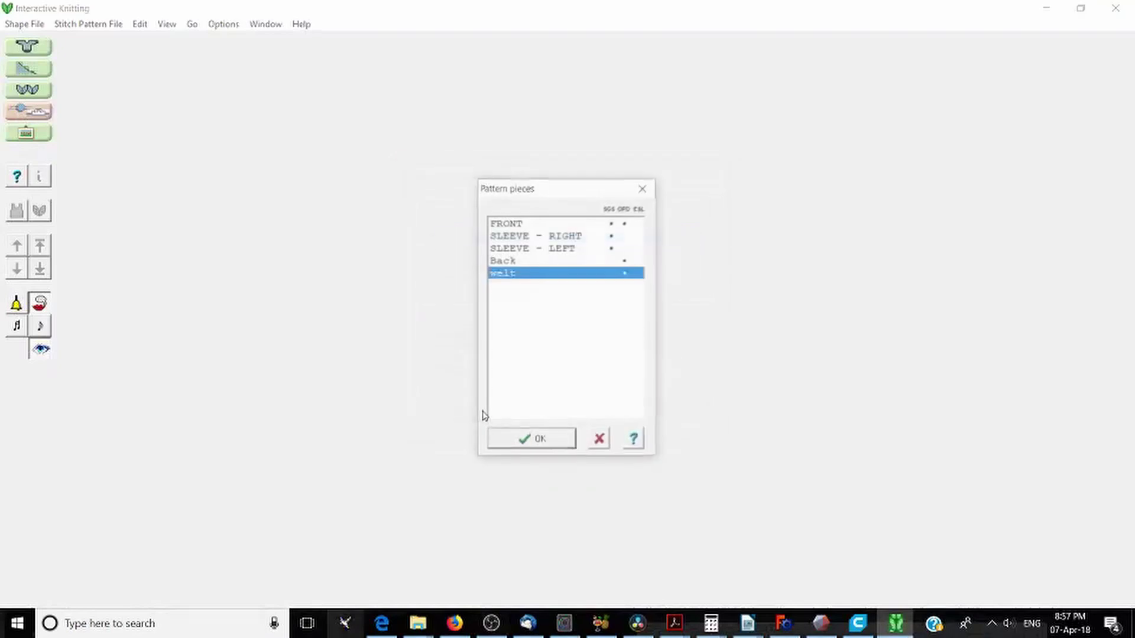
{"action": "left_click", "coordinate": [541, 235]}
{"action": "left_click", "coordinate": [545, 223]}
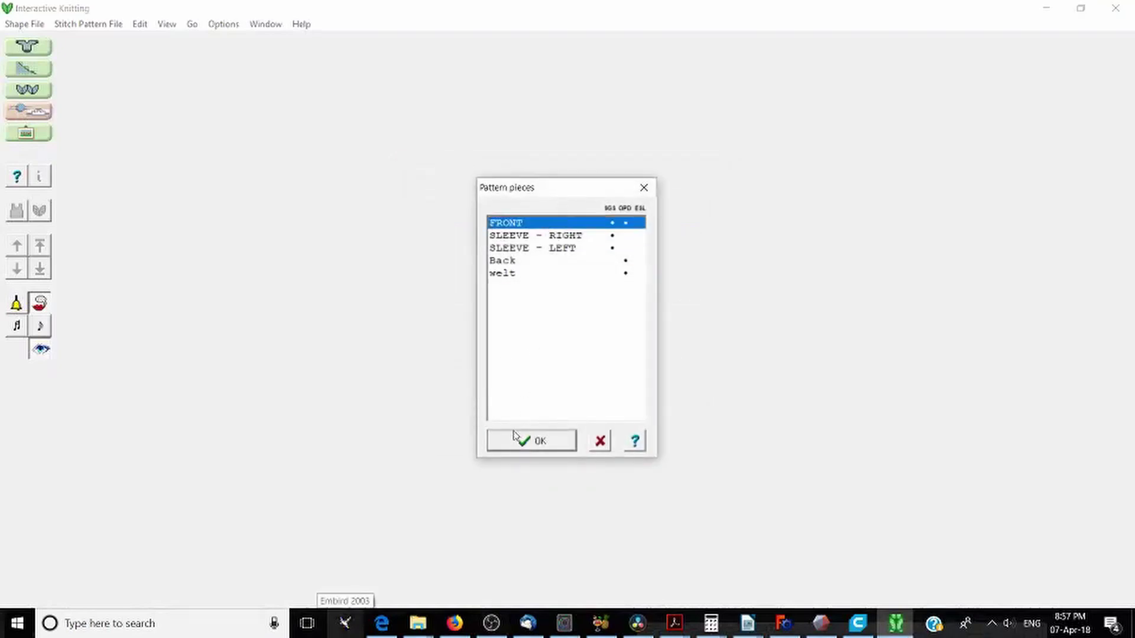
{"action": "left_click", "coordinate": [515, 439]}
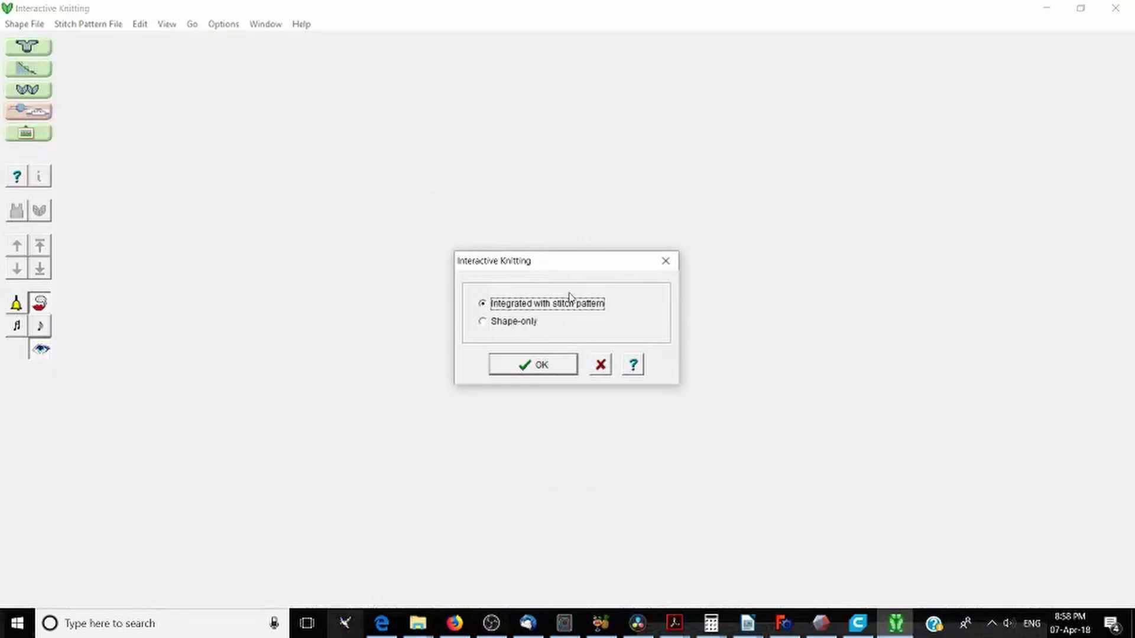
{"action": "left_click", "coordinate": [544, 366]}
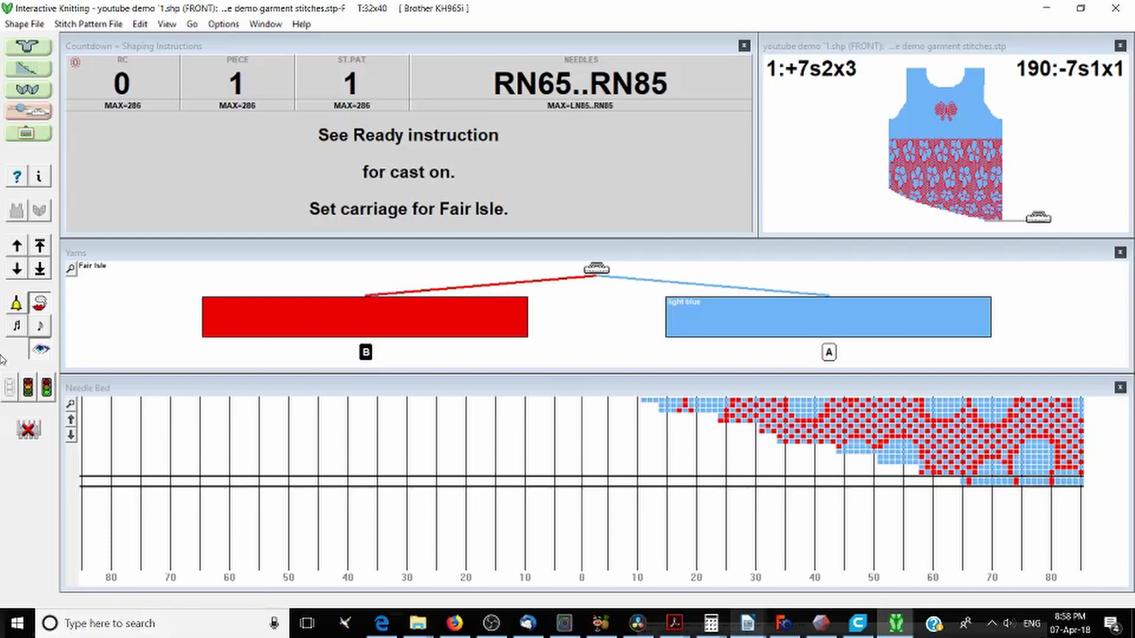
Advance the FRONT piece's row counter to row 3, and try the bell alert option
{"action": "left_click", "coordinate": [19, 248]}
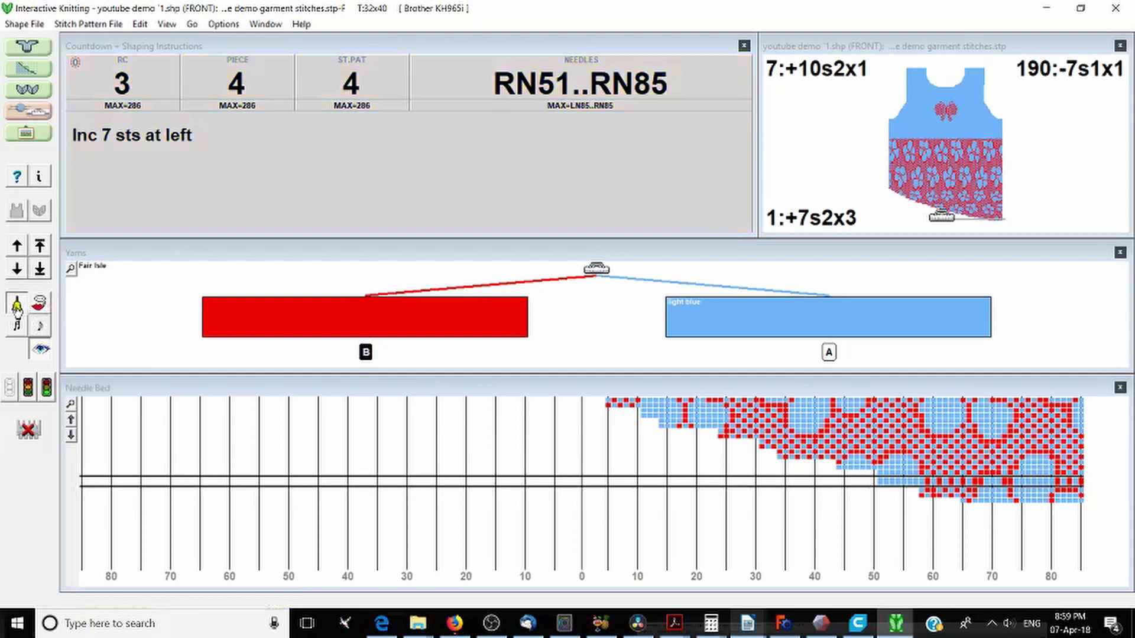
{"action": "left_click", "coordinate": [16, 307]}
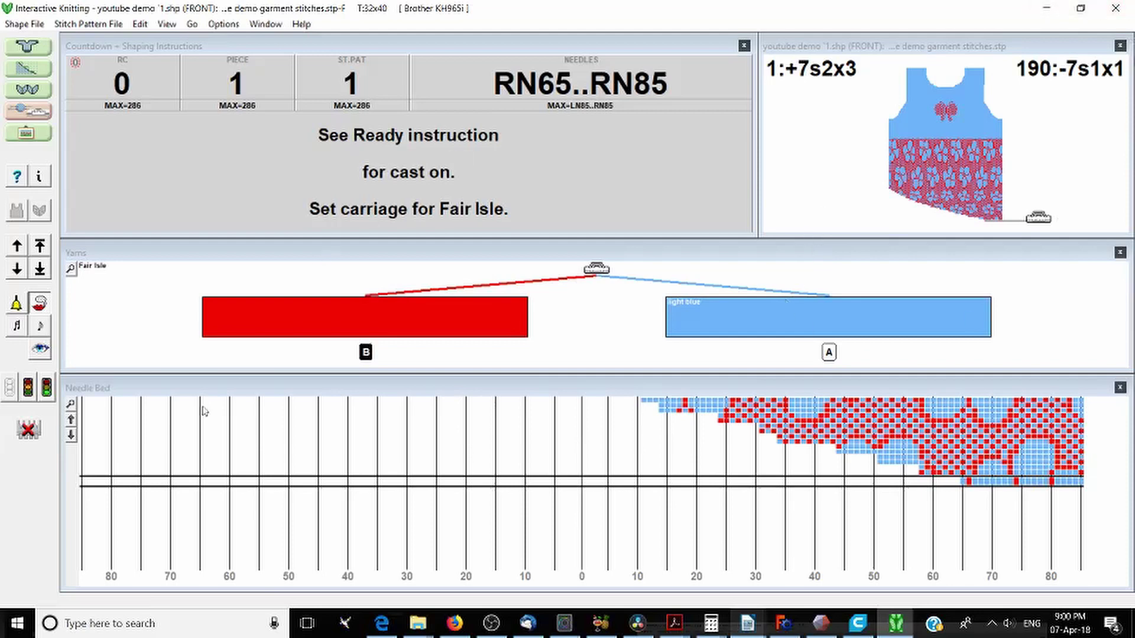
Try to synchronize the machine's carriage with the FRONT piece and start knitting through the cable link
{"action": "left_click", "coordinate": [28, 398]}
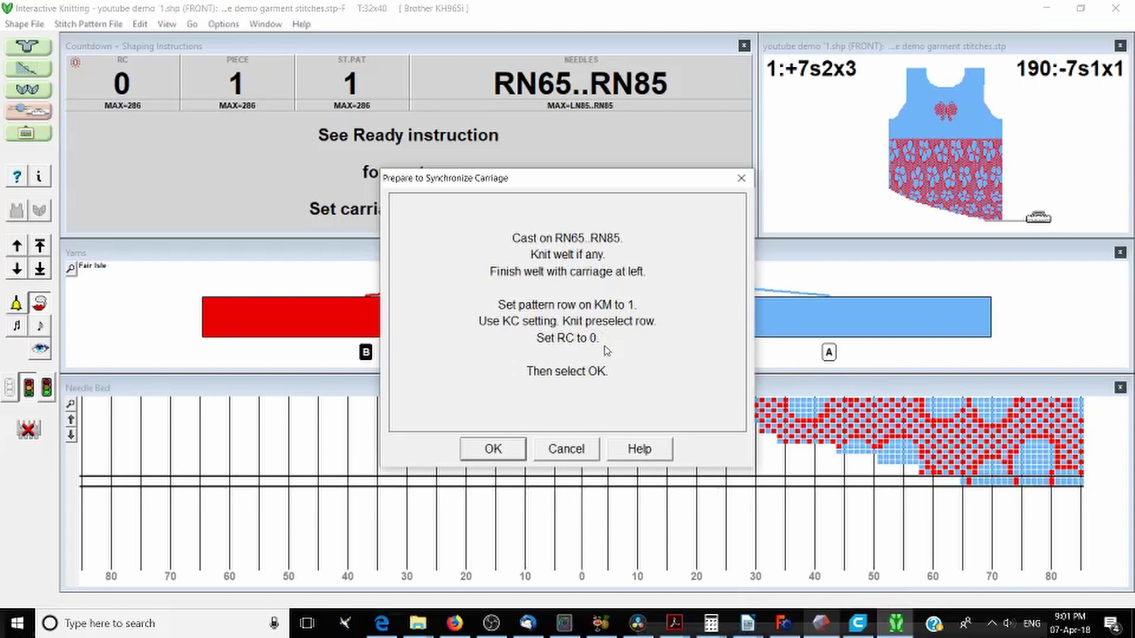
{"action": "left_click", "coordinate": [486, 449]}
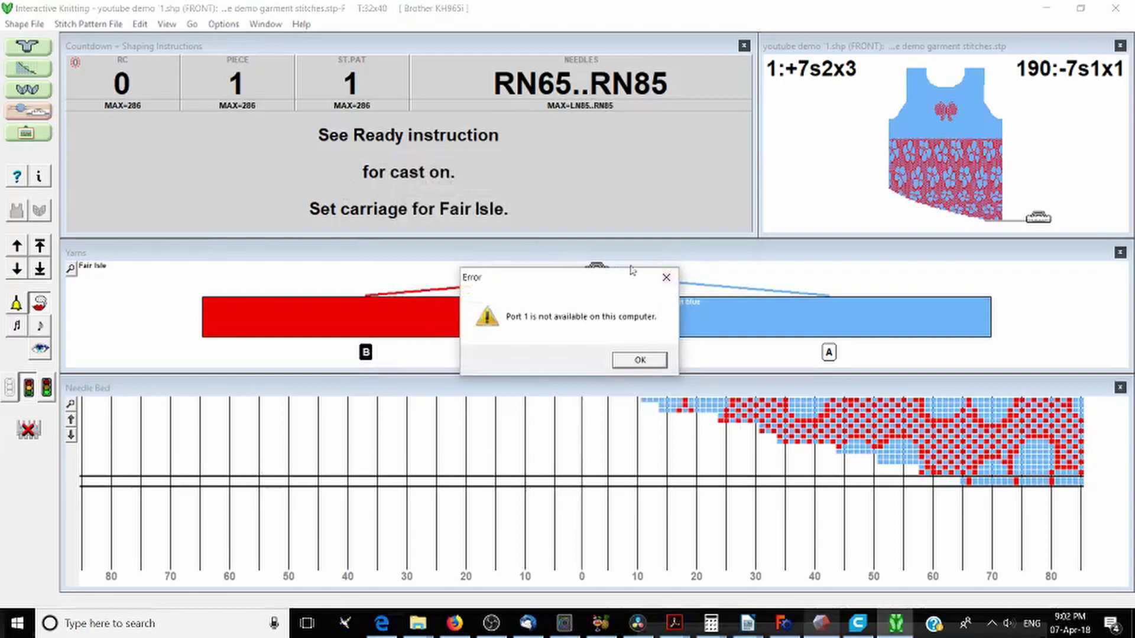
{"action": "left_click", "coordinate": [640, 360]}
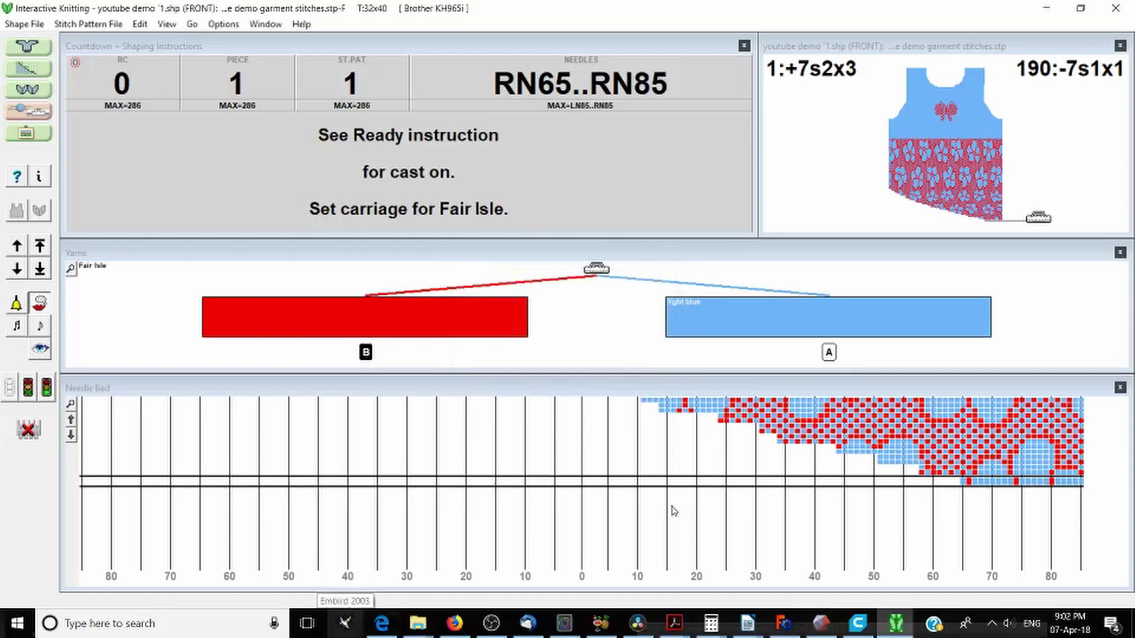
{"action": "left_click", "coordinate": [47, 401]}
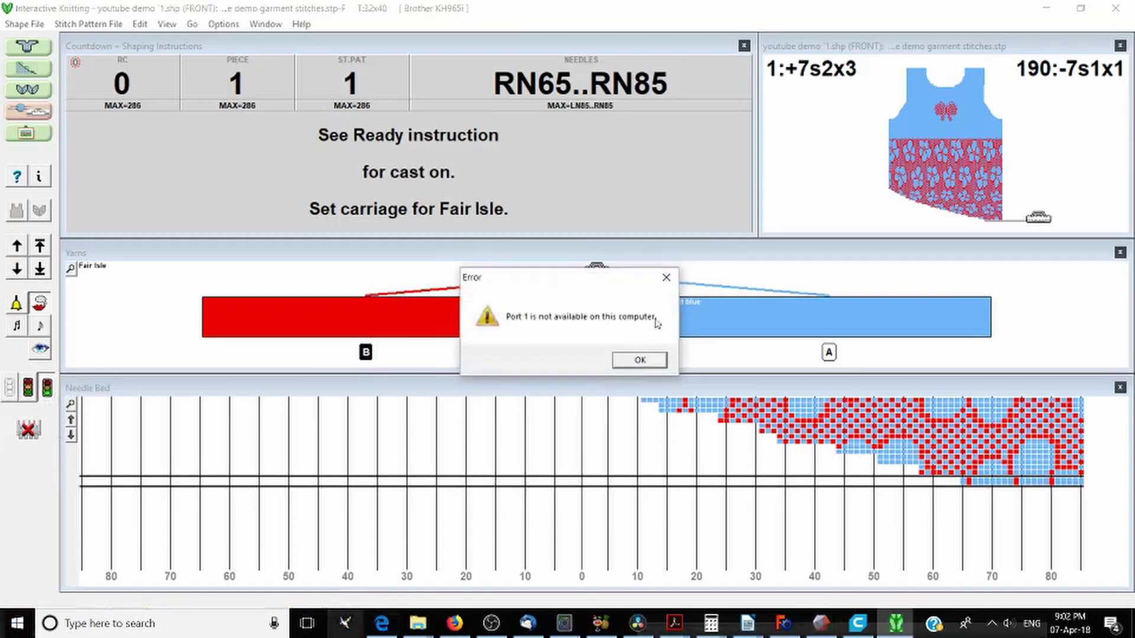
{"action": "left_click", "coordinate": [629, 362]}
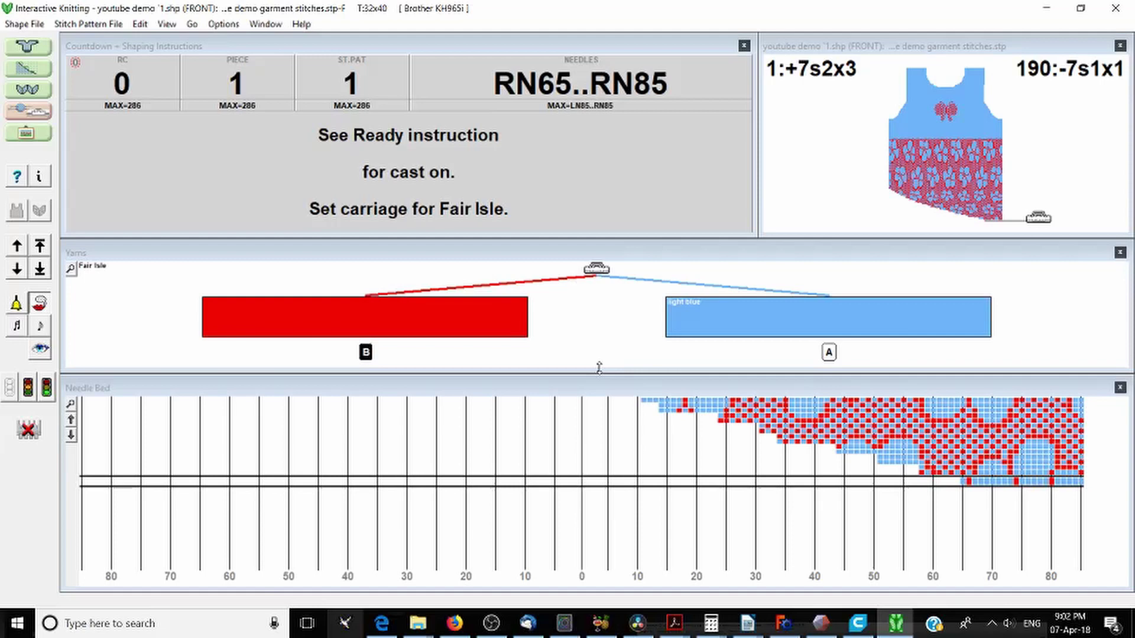
Advance the FRONT piece manually by one row, to row 1
{"action": "key", "text": "space"}
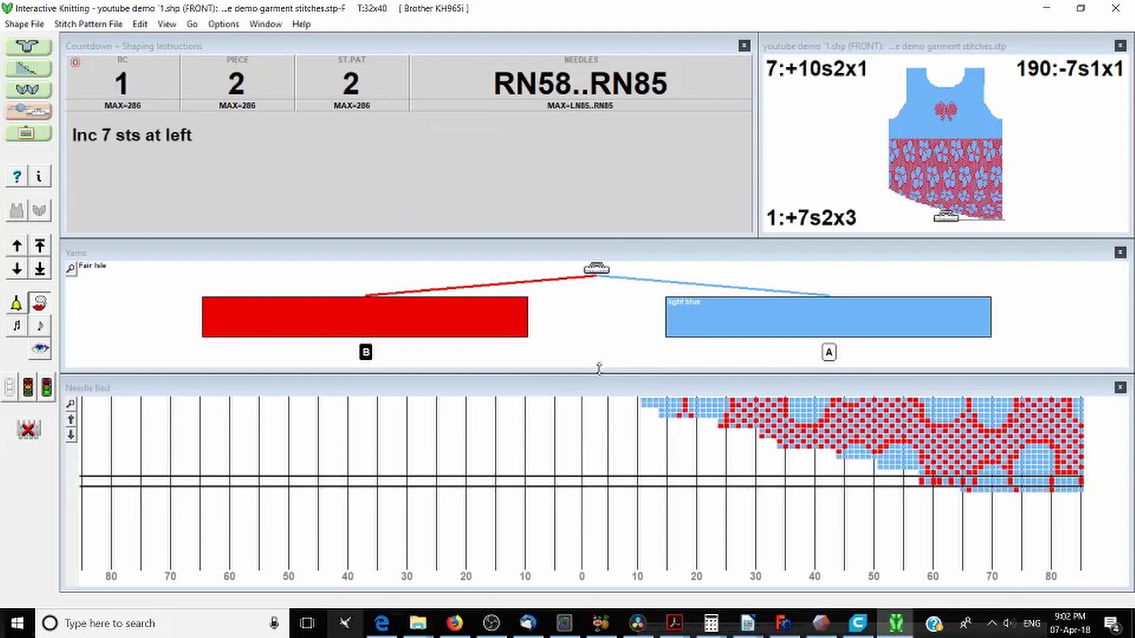